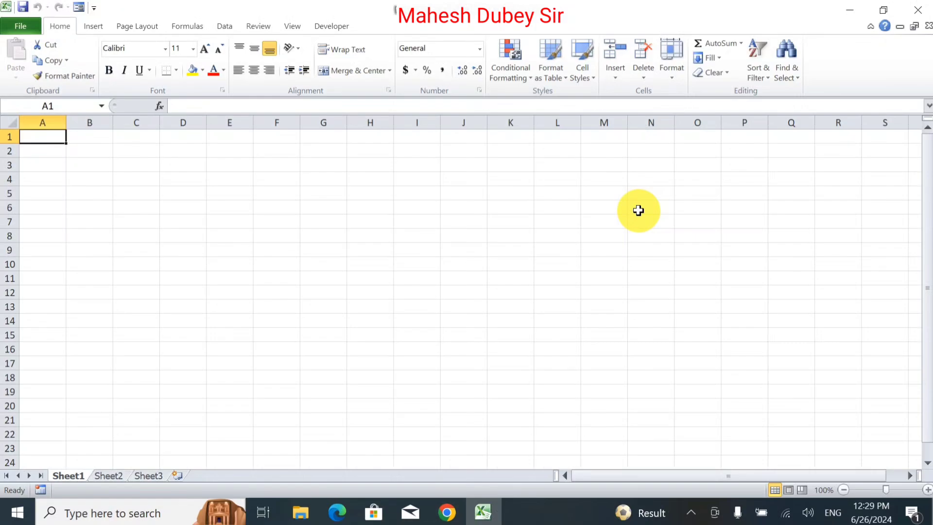
Enter the title 'Balance Sheet' in A1, clearing a stray 'Sr' entry from A2.
text(Balanc)
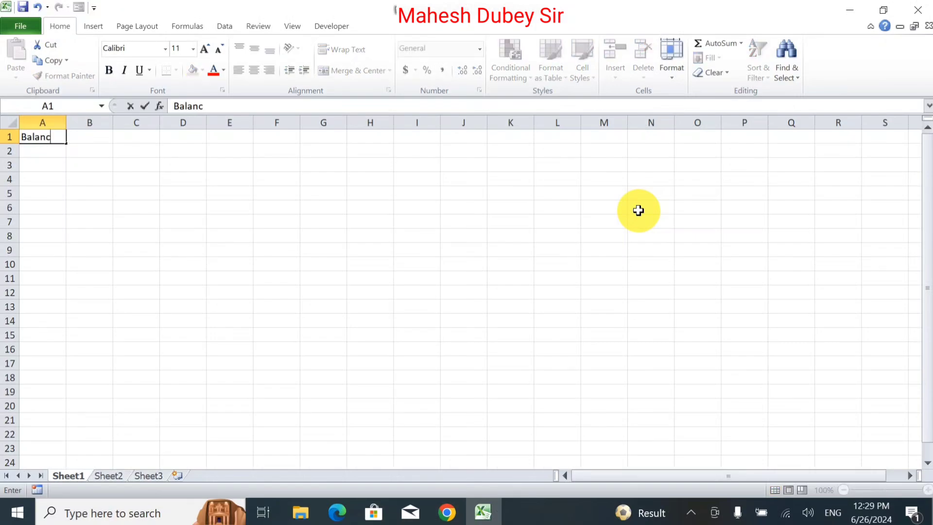
text(e Sheet)
key(Return)
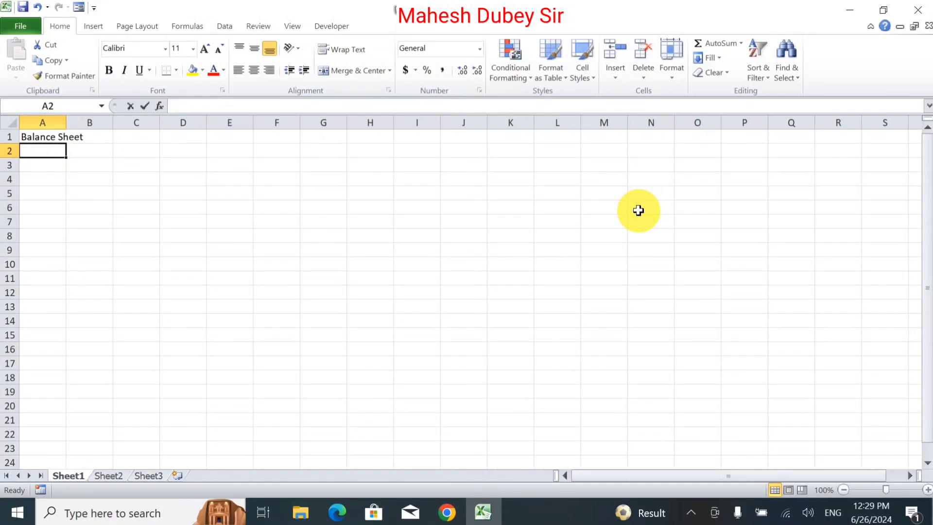
text(Sr)
key(BackSpace)
key(BackSpace)
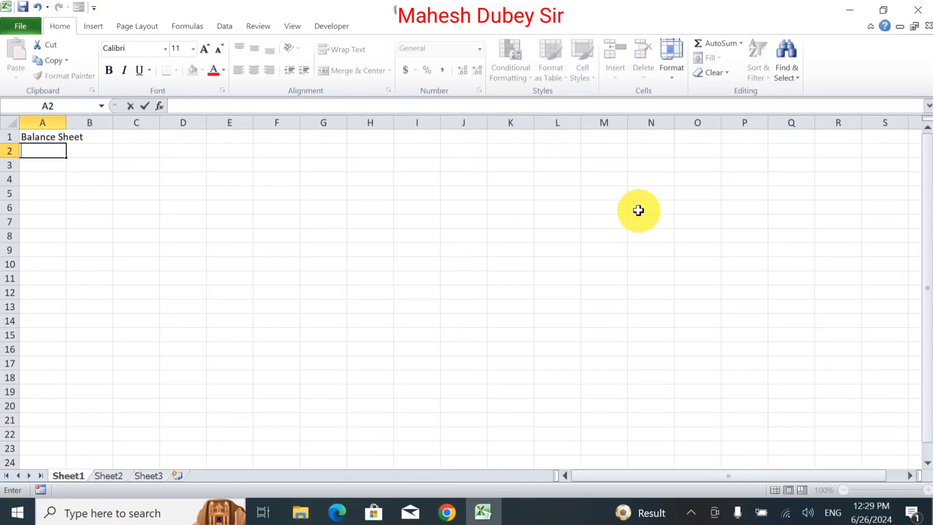
Enter headers St ID No, Name, Father Name, Fee and Discount in A2:E2.
text(St ID)
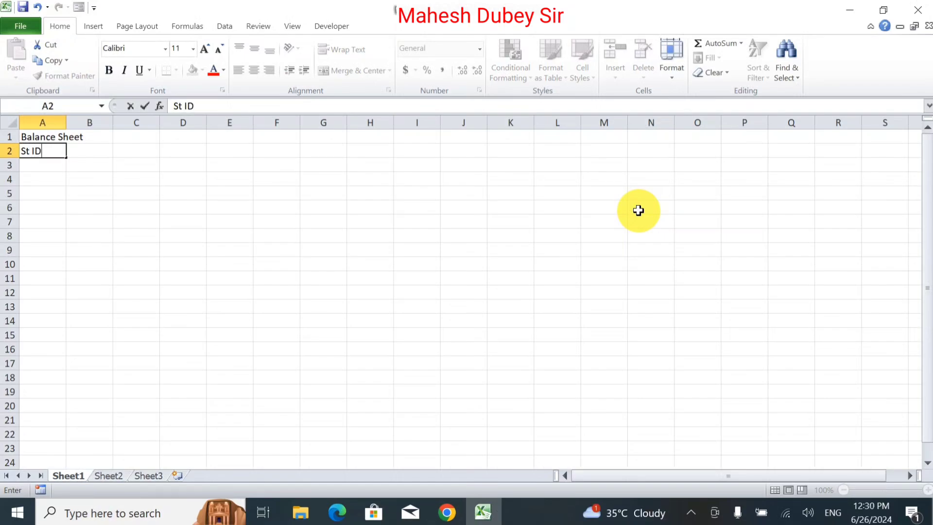
text( No)
key(Tab)
text(Name)
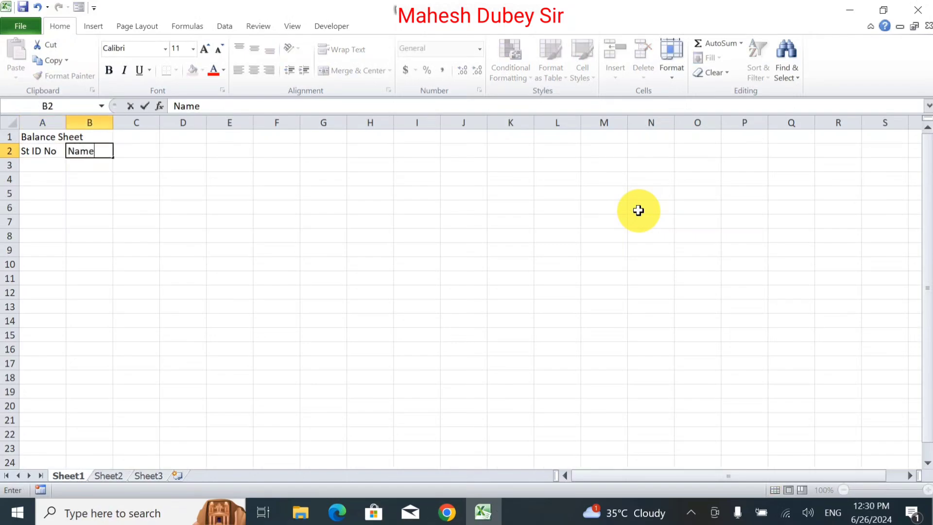
key(Tab)
text(Father )
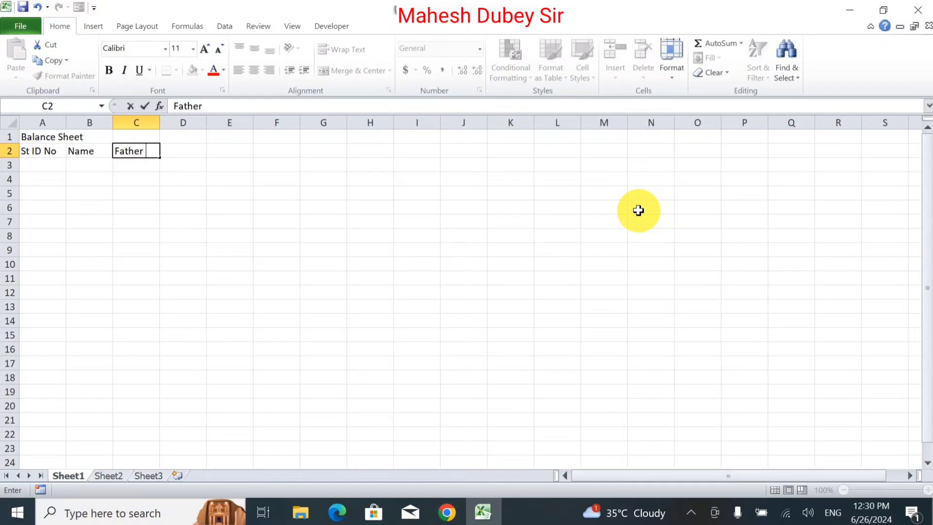
text(Name)
key(Tab)
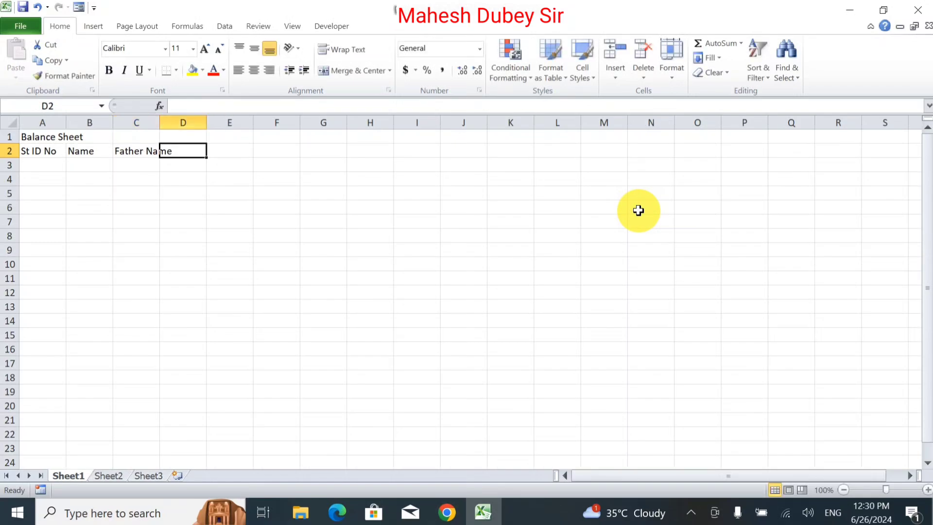
text(Fee)
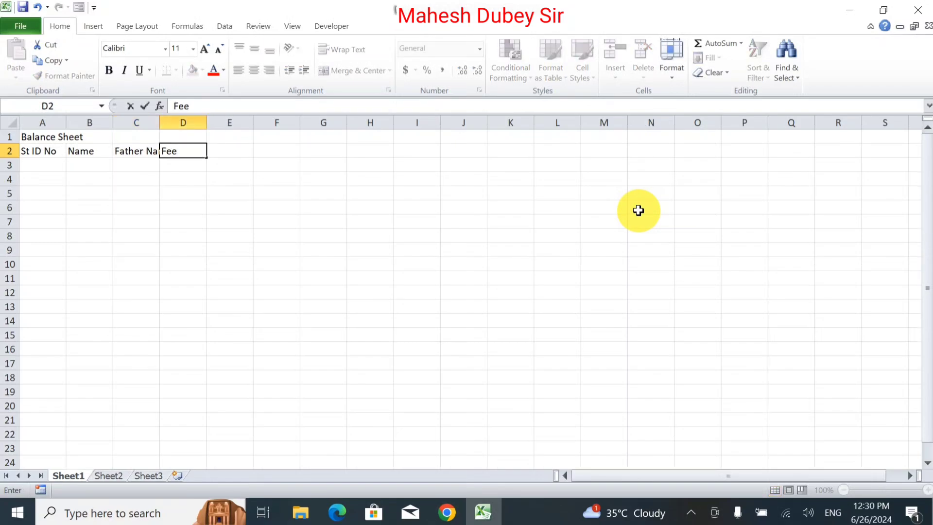
key(Tab)
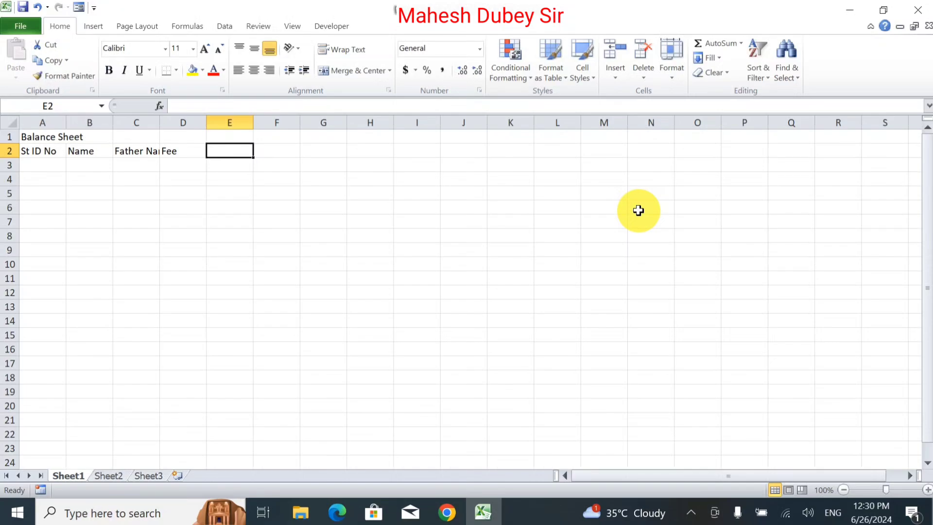
text(Discount)
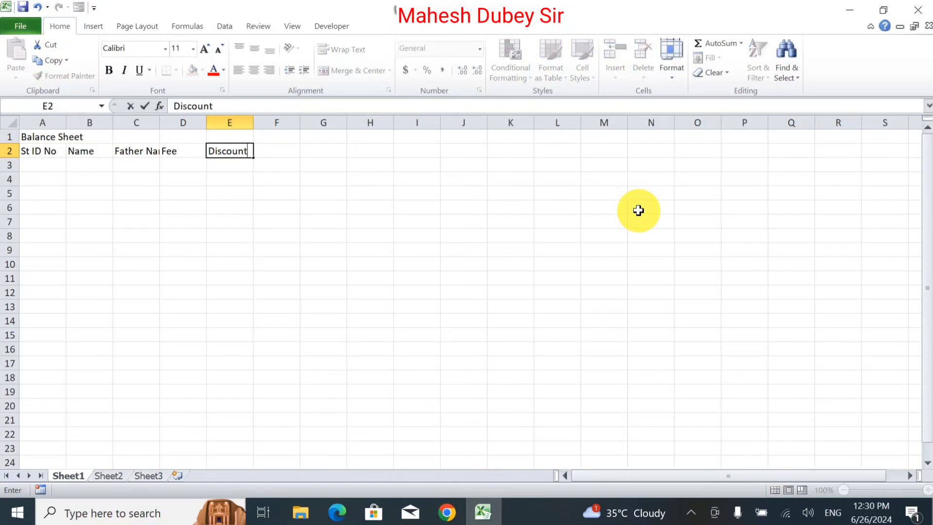
key(Tab)
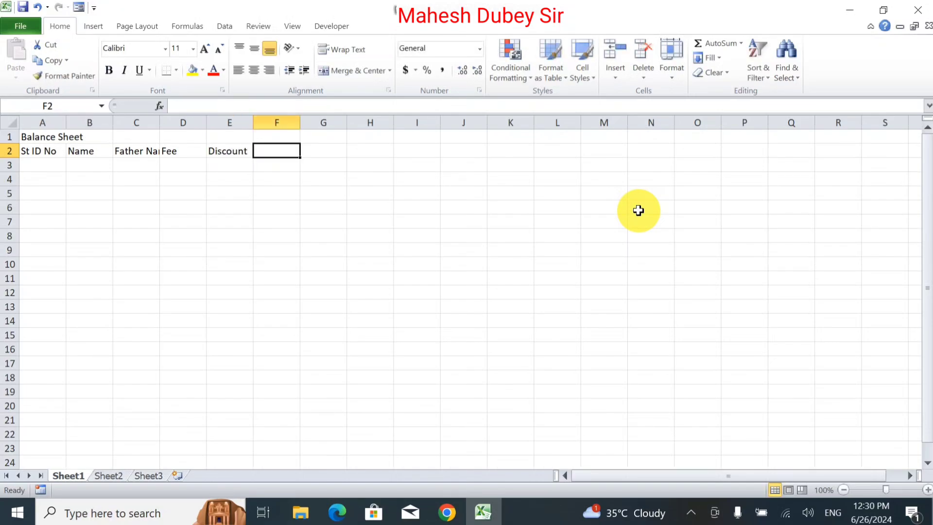
Enter the header 'Payable Fee' in F2, correcting its spelling.
text(Pa)
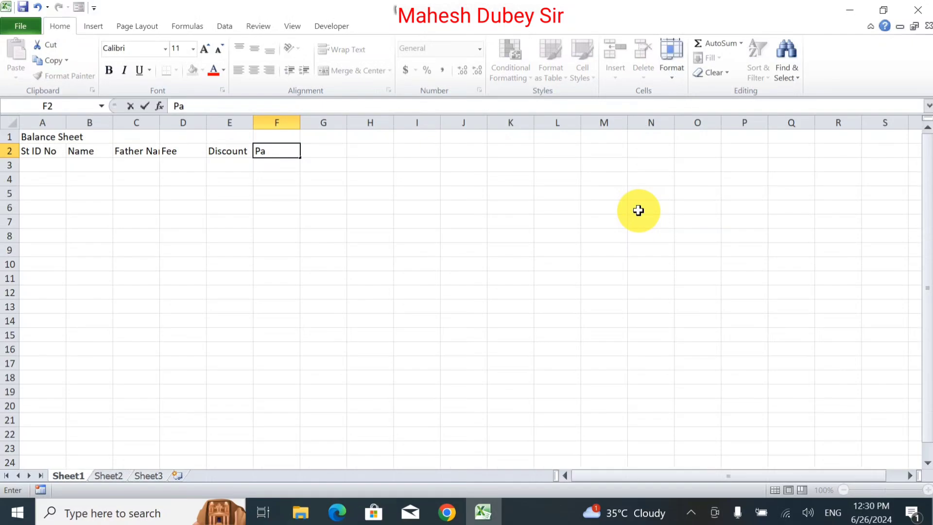
text(yable Fee)
key(Tab)
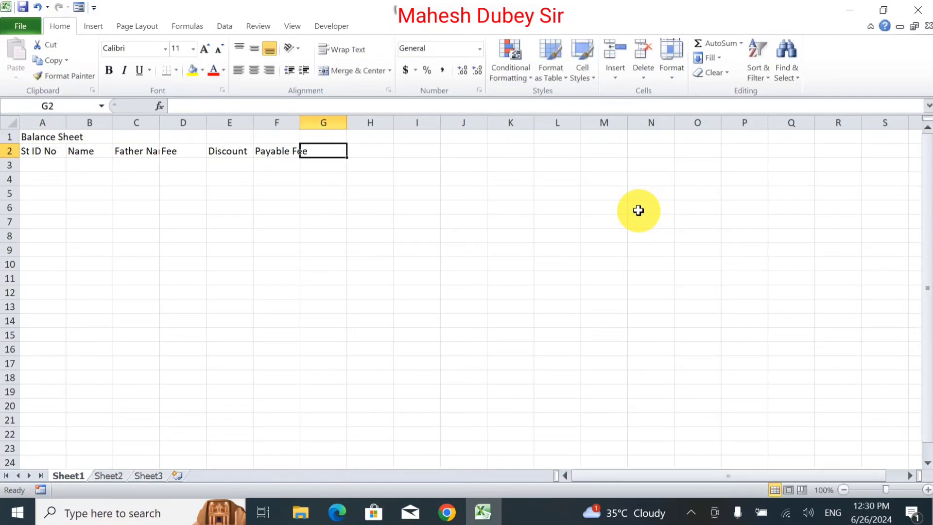
Enter the header 'Permonth Fee' in G2, fixing typos along the way.
text(Pr)
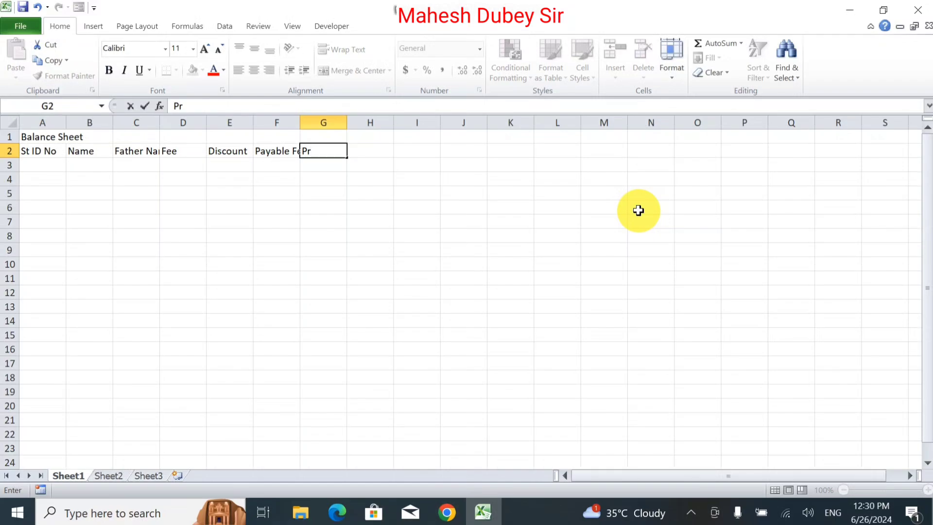
text(e)
key(BackSpace)
key(BackSpace)
text(er Mo)
key(BackSpace)
key(BackSpace)
key(BackSpace)
text(month GF)
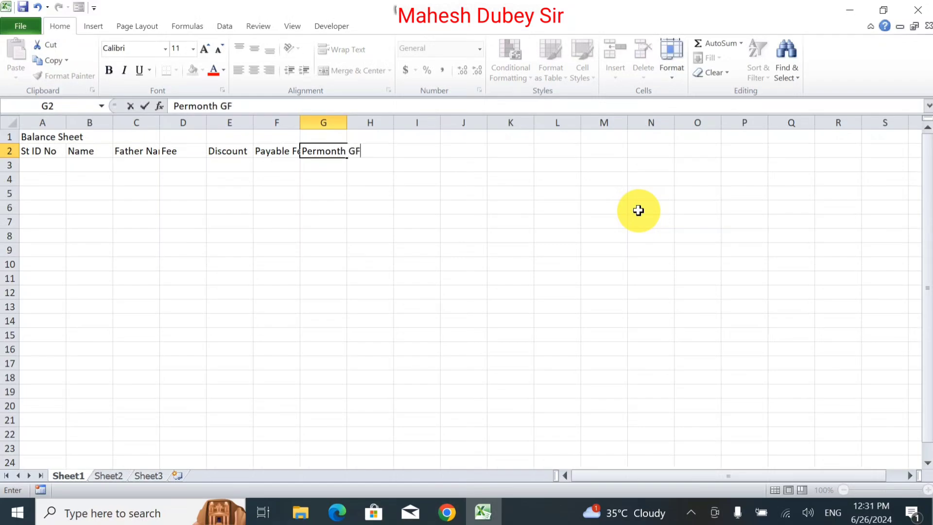
key(BackSpace)
key(BackSpace)
key(BackSpace)
text(Fee)
key(Tab)
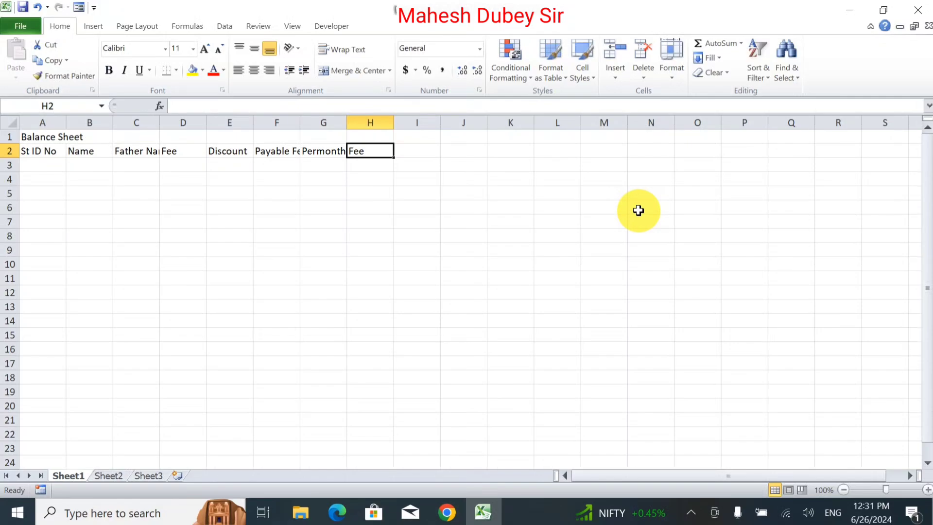
Enter the month headers Apr in H2 and May in I2.
text(Ap)
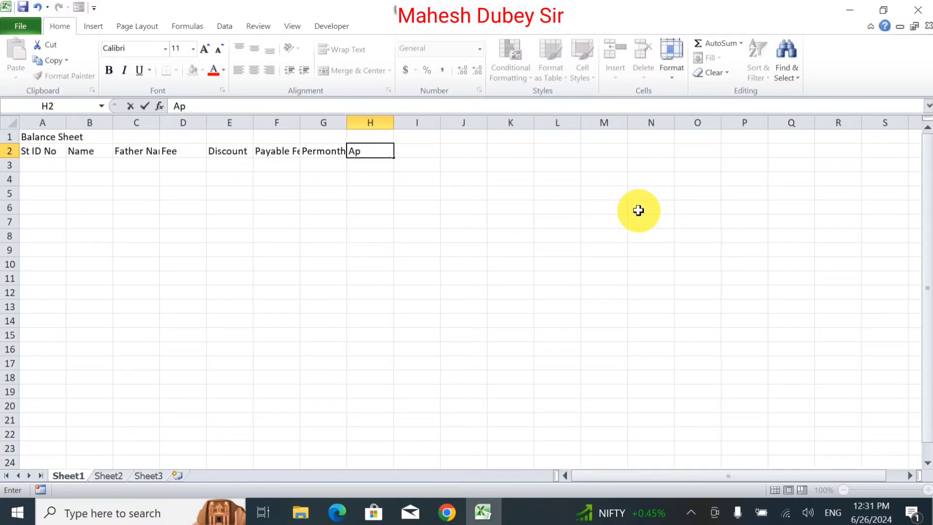
text(r)
key(Tab)
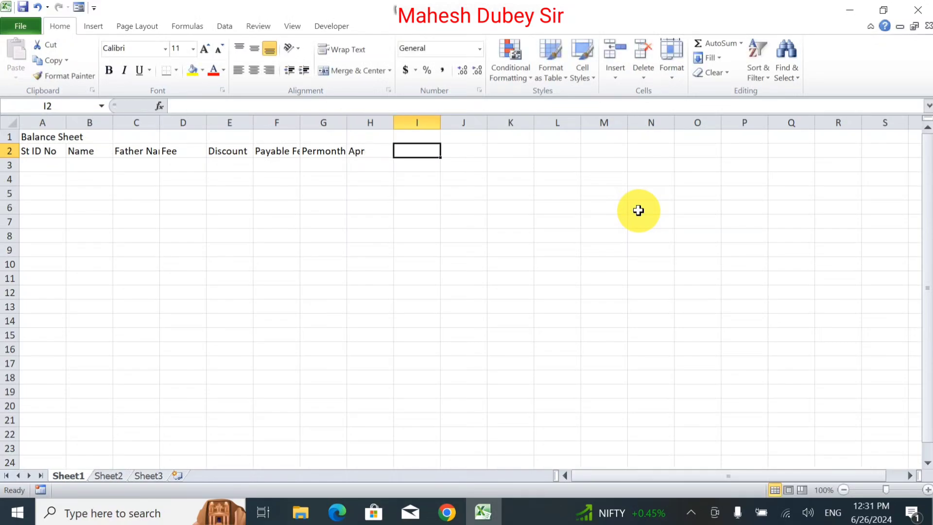
text(May)
key(Tab)
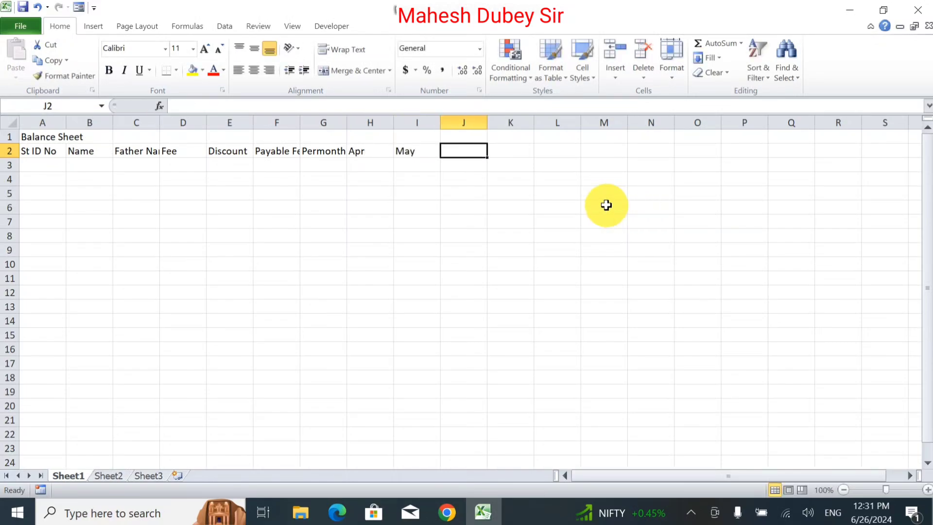
Autofill the month series from Apr/May through Mar in S2.
drag(388, 150, 918, 162)
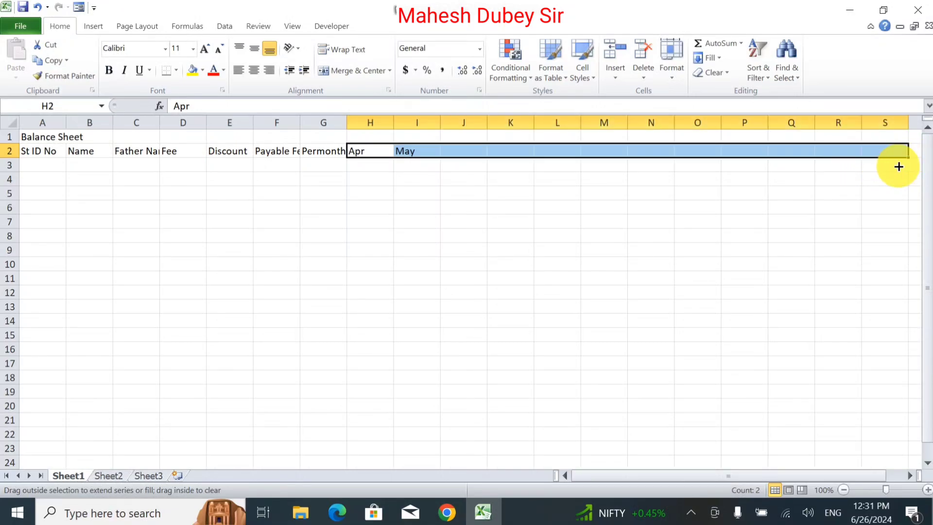
drag(824, 156, 899, 152)
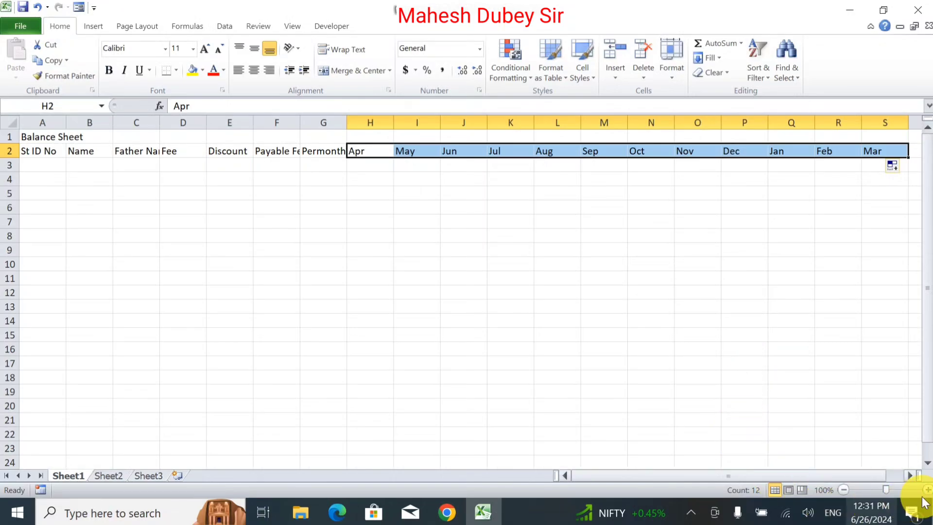
click(909, 476)
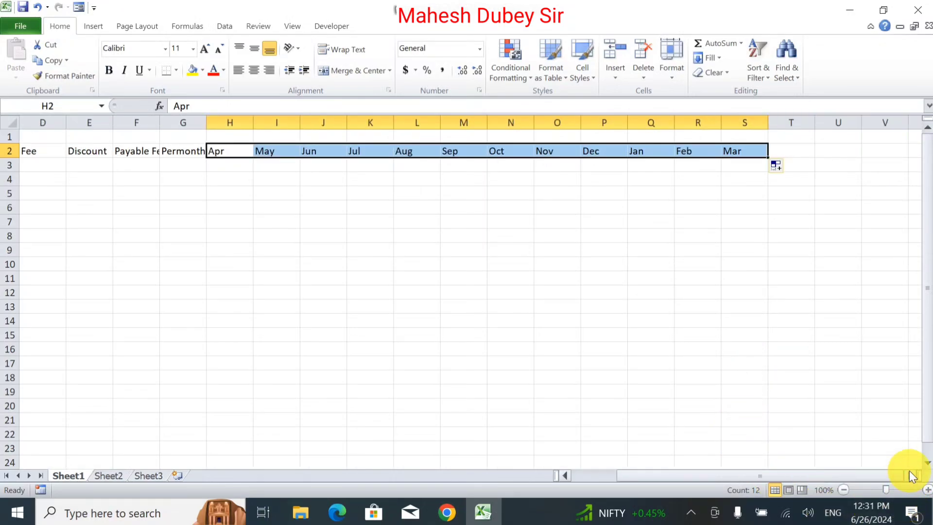
Add headers 'Total Recovry' in T2 and 'Balance' in U2.
click(789, 156)
text(To)
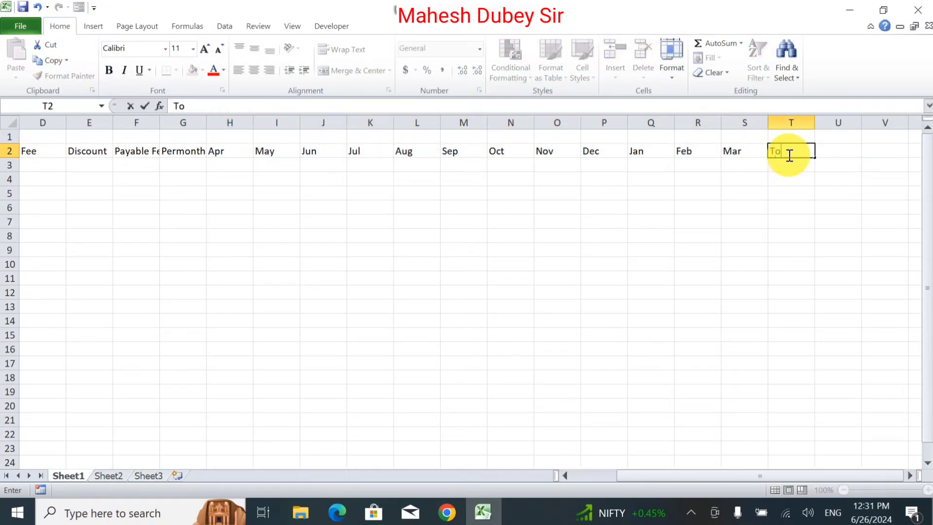
text(tal Recovry)
key(Tab)
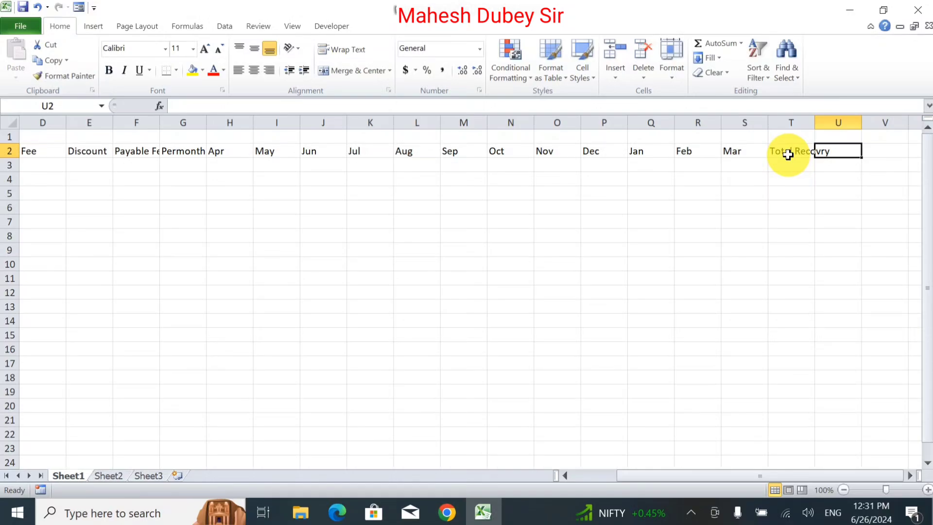
text(Balance)
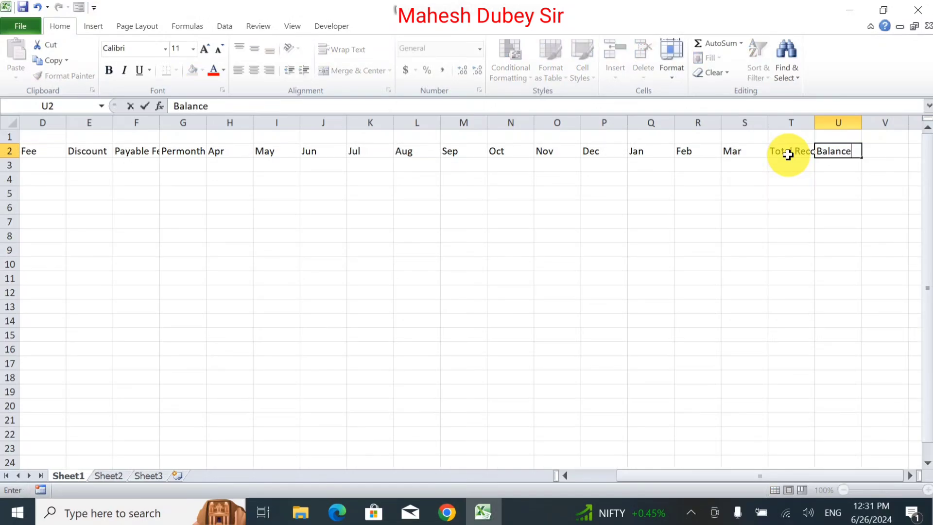
key(Return)
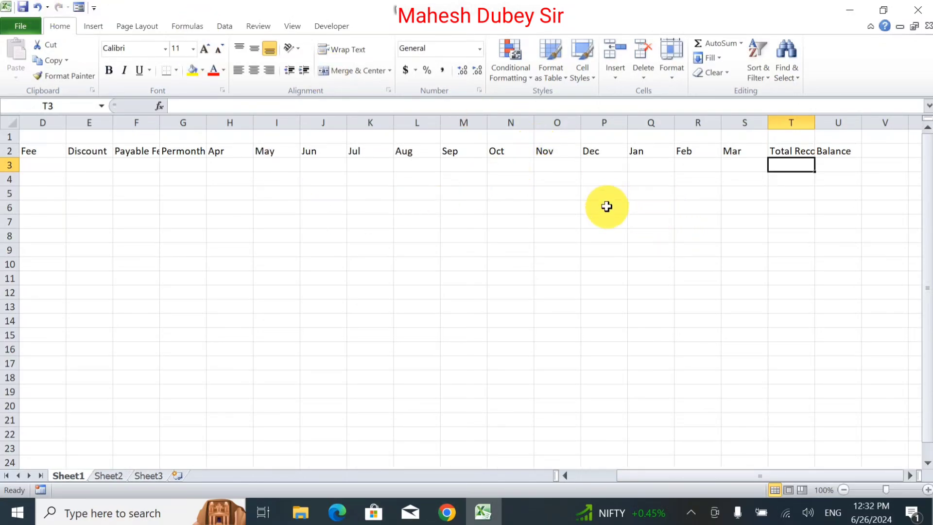
Merge and centre the Balance Sheet title across A1:U1.
click(568, 475)
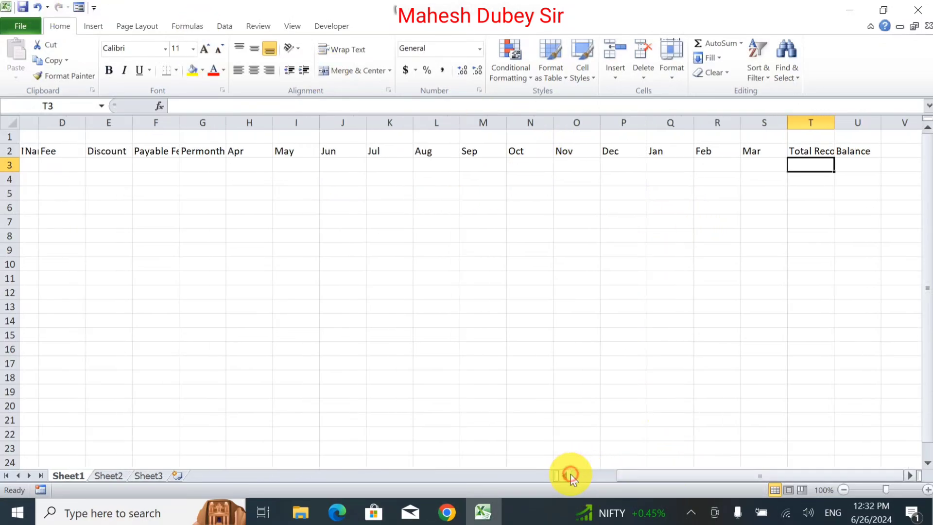
click(567, 475)
click(568, 475)
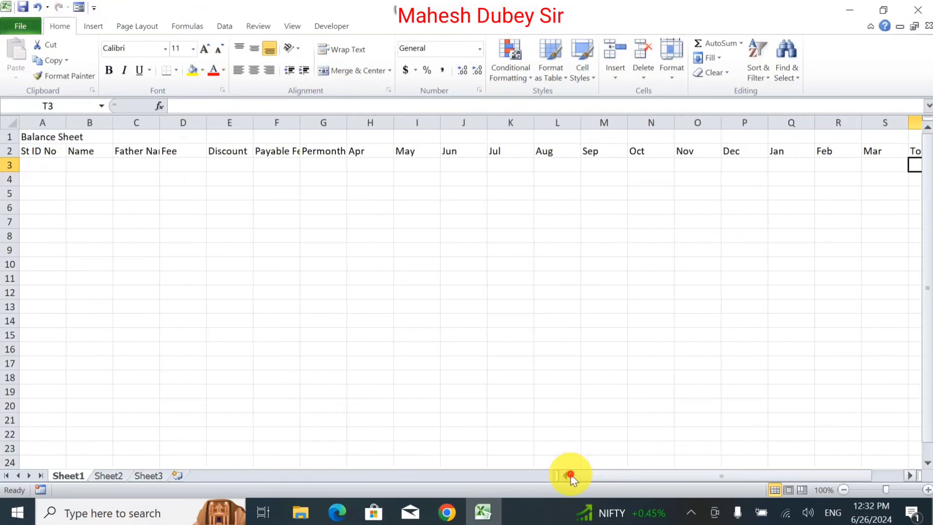
click(33, 138)
drag(34, 137, 821, 160)
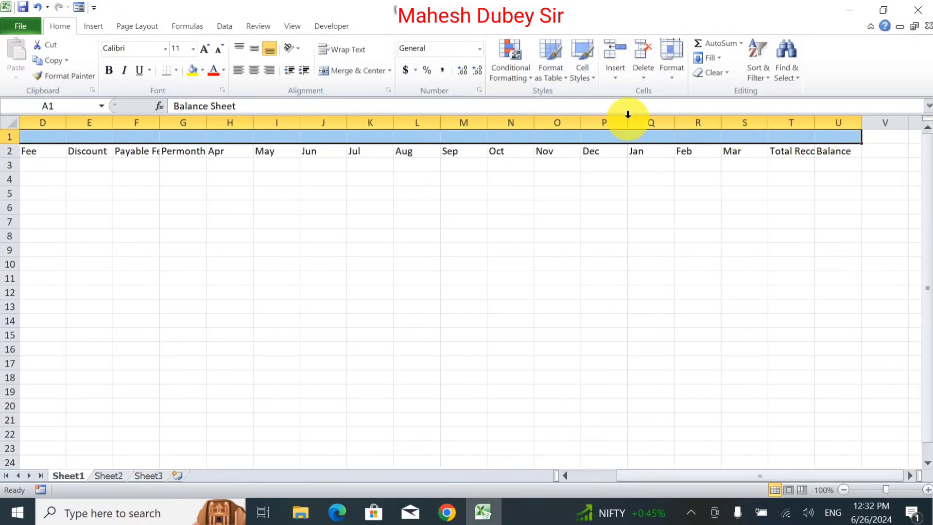
click(355, 70)
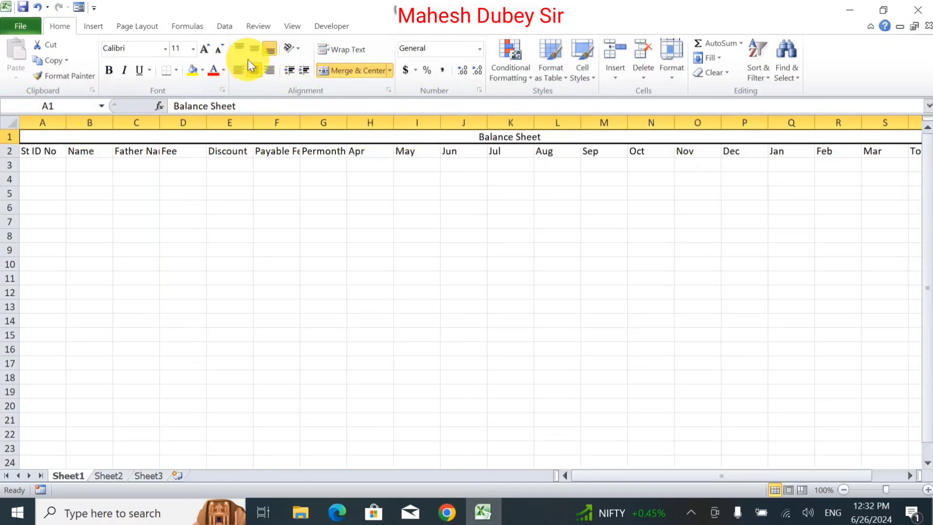
Enlarge the title to size 22, make it bold and give row 1 a fill colour.
click(203, 48)
click(203, 48)
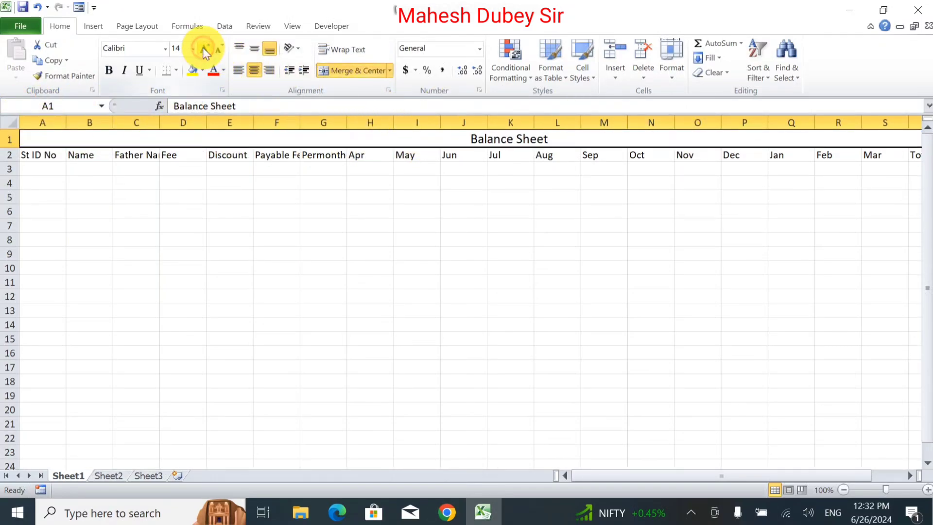
click(203, 48)
click(203, 48)
click(203, 48)
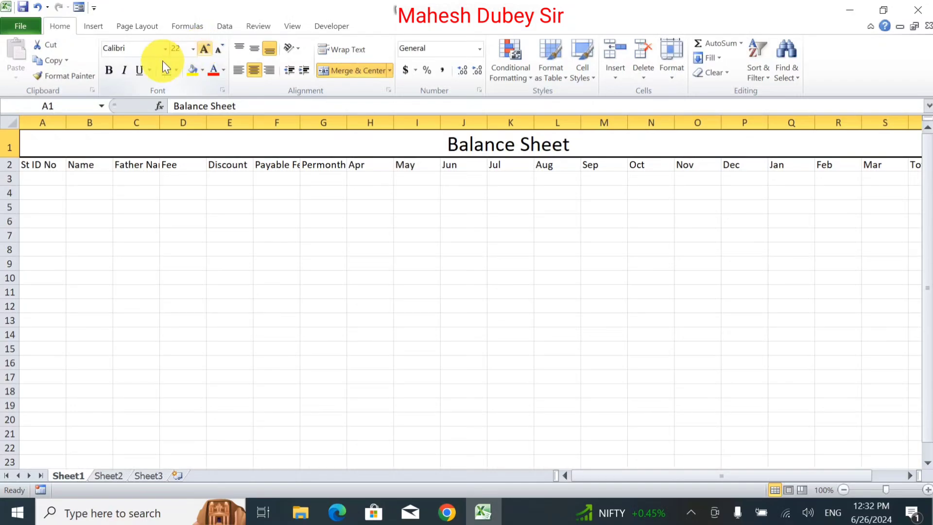
click(110, 72)
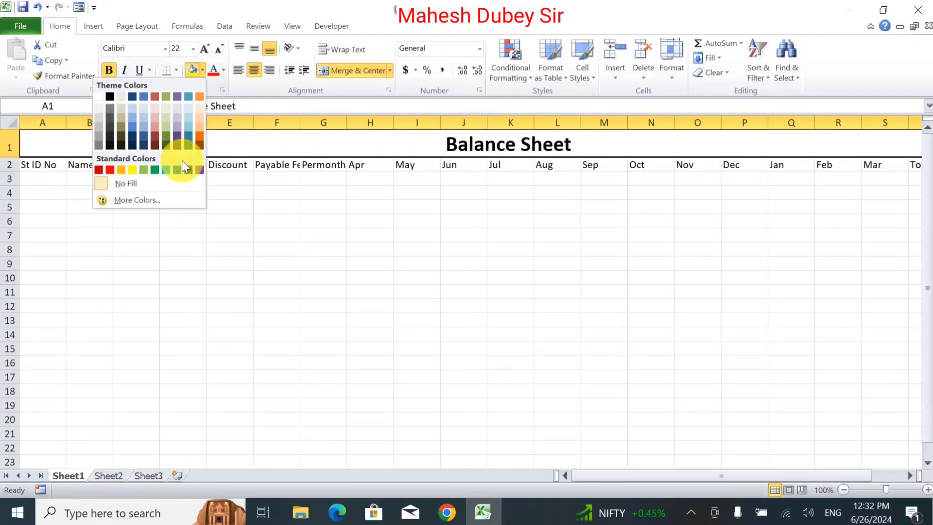
click(136, 170)
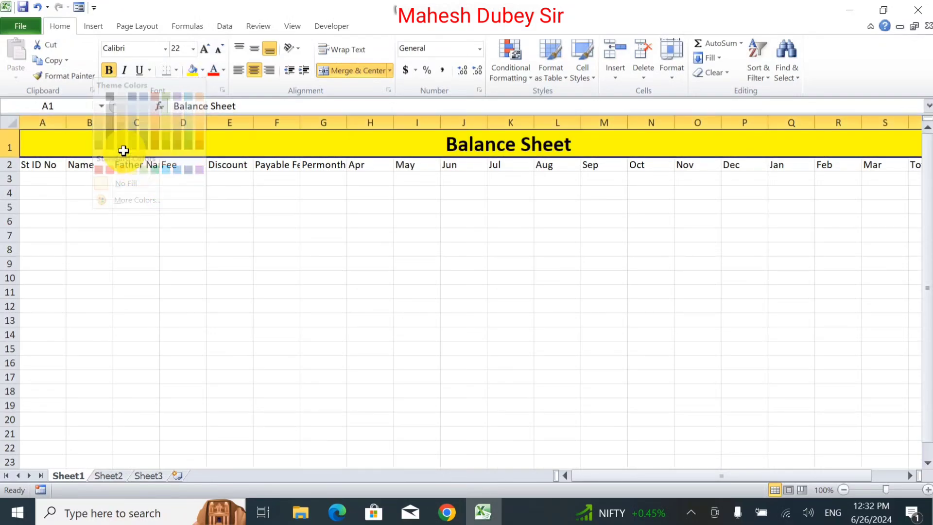
drag(44, 122, 829, 121)
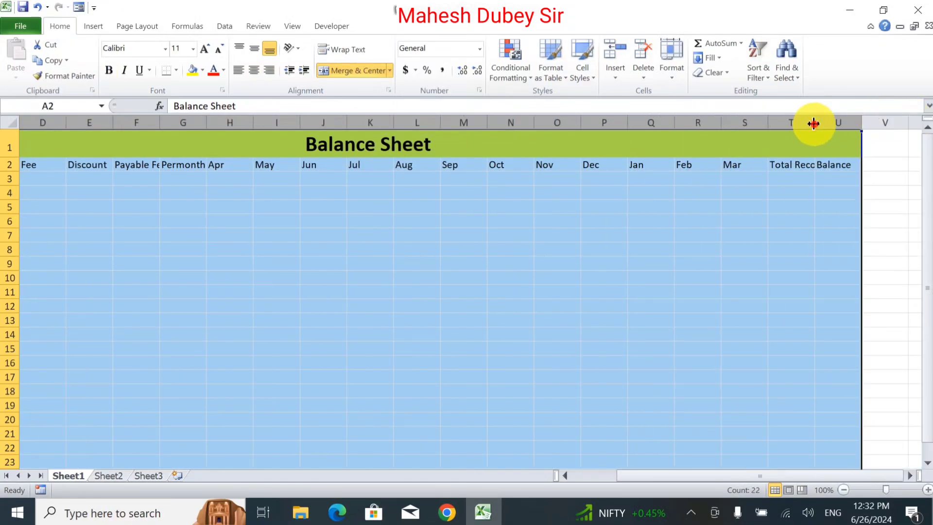
AutoFit the selected table columns to their contents.
double_click(813, 123)
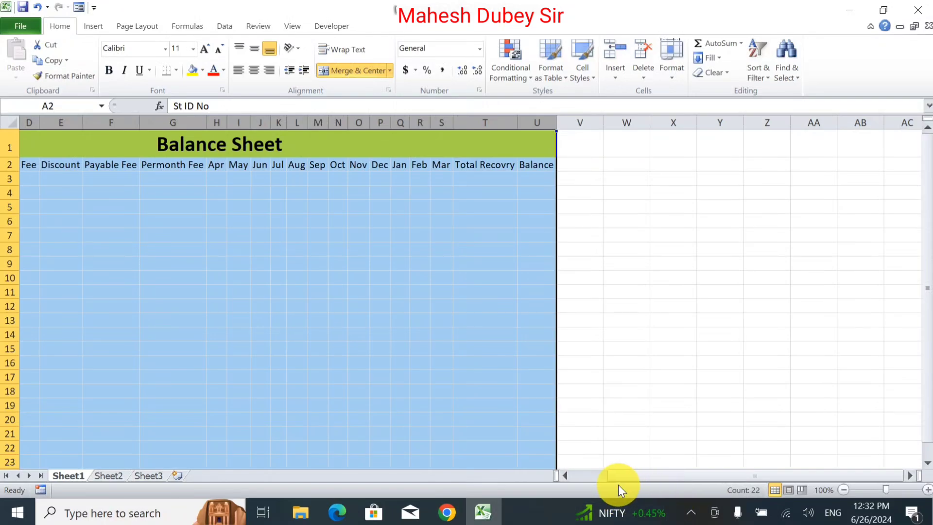
drag(610, 474, 560, 476)
click(274, 249)
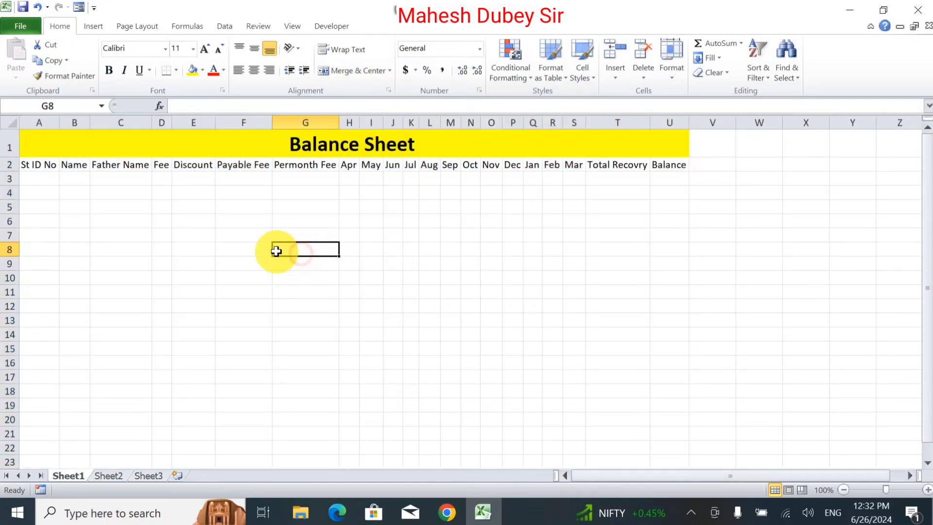
Make the row 2 headings larger (size 14) and bold.
drag(19, 166, 666, 161)
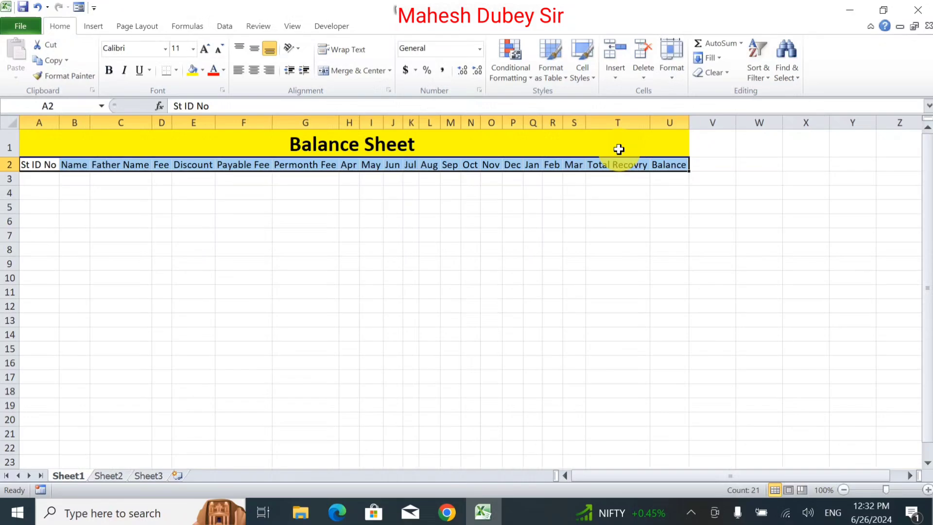
click(205, 50)
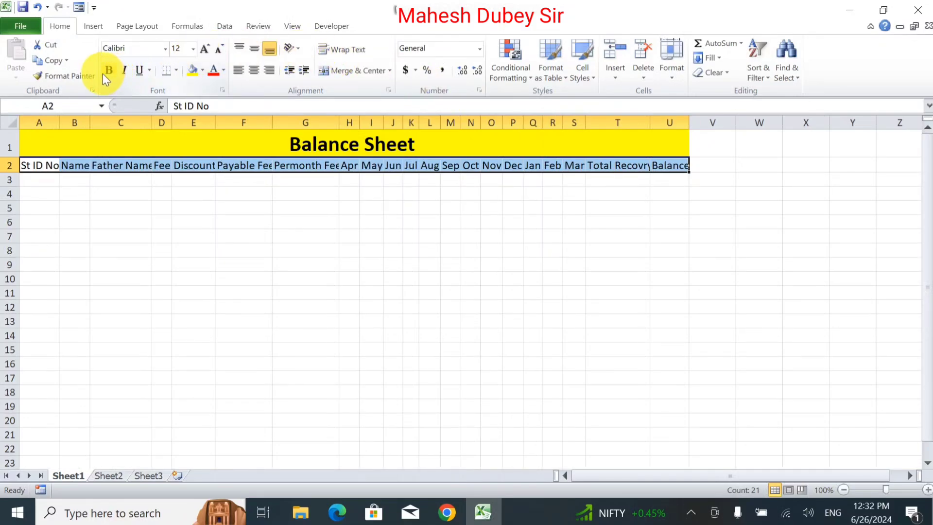
click(205, 50)
click(109, 70)
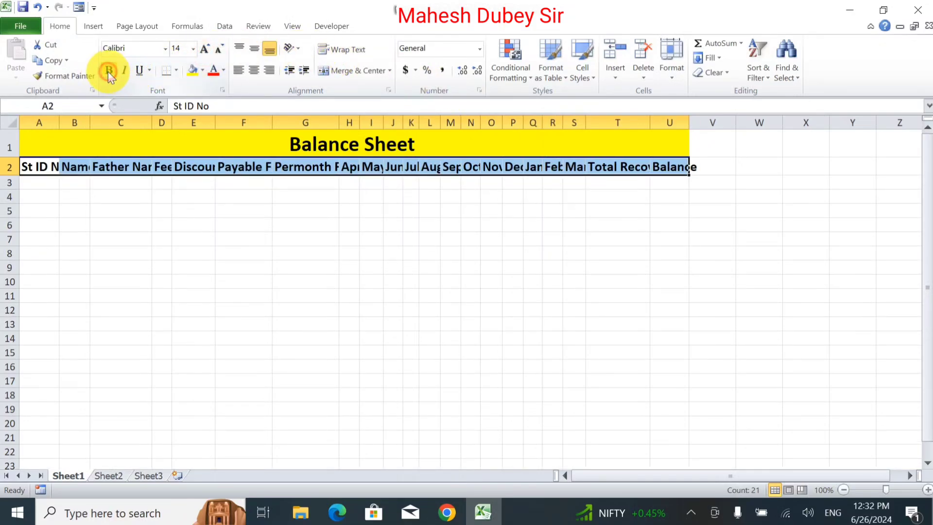
AutoFit columns A through V to their headings.
drag(39, 122, 718, 122)
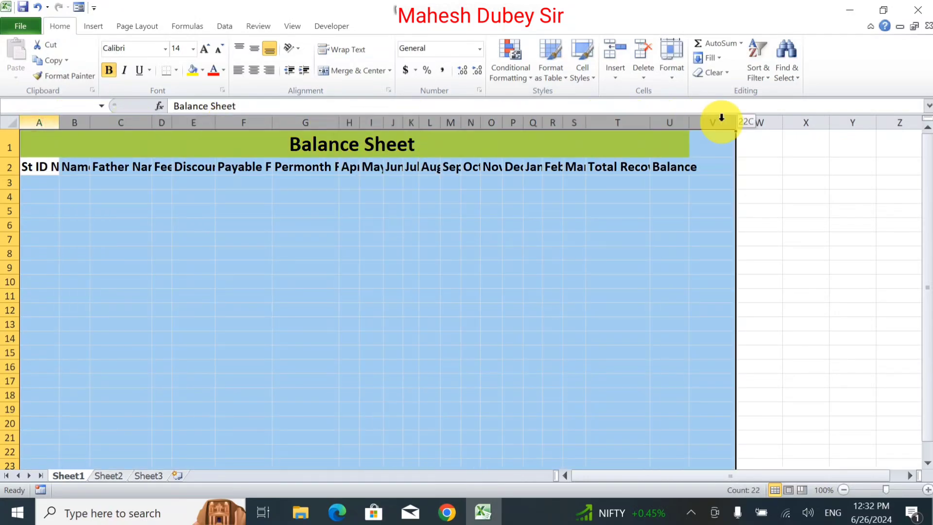
double_click(685, 126)
click(497, 267)
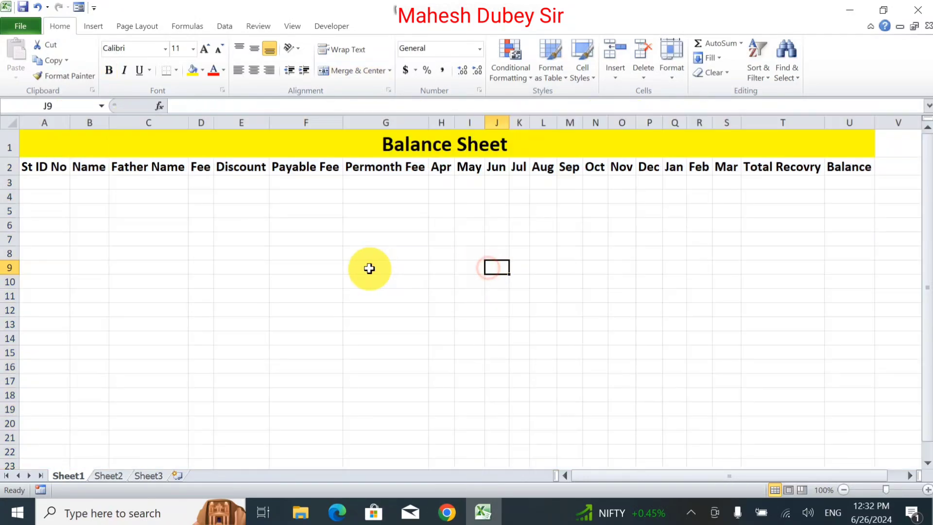
click(24, 181)
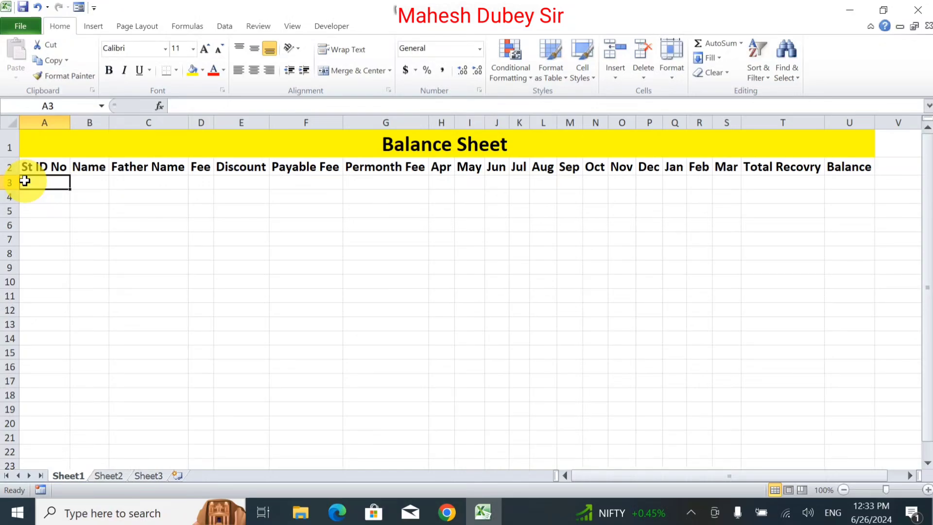
Enter SP1001 in A3 and fill the ID series down to SP1017 in A19.
text(S)
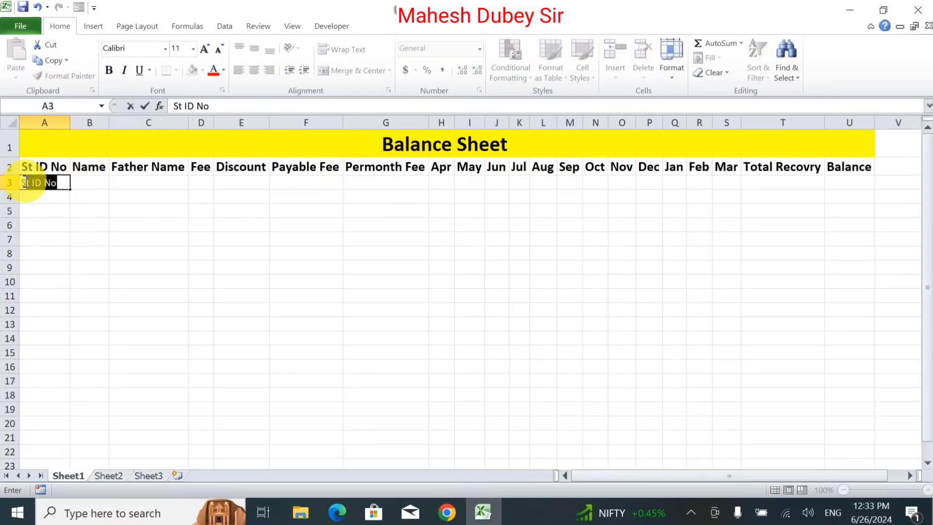
text(P)
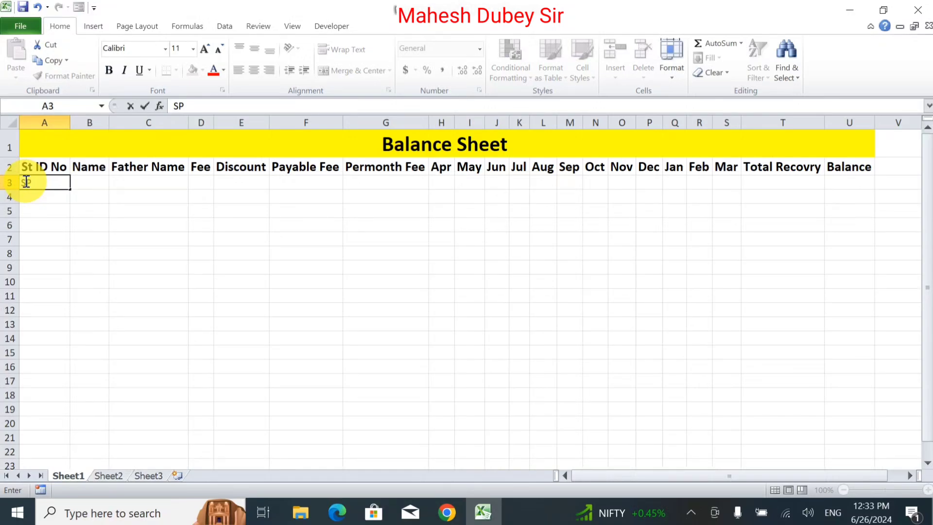
text(00)
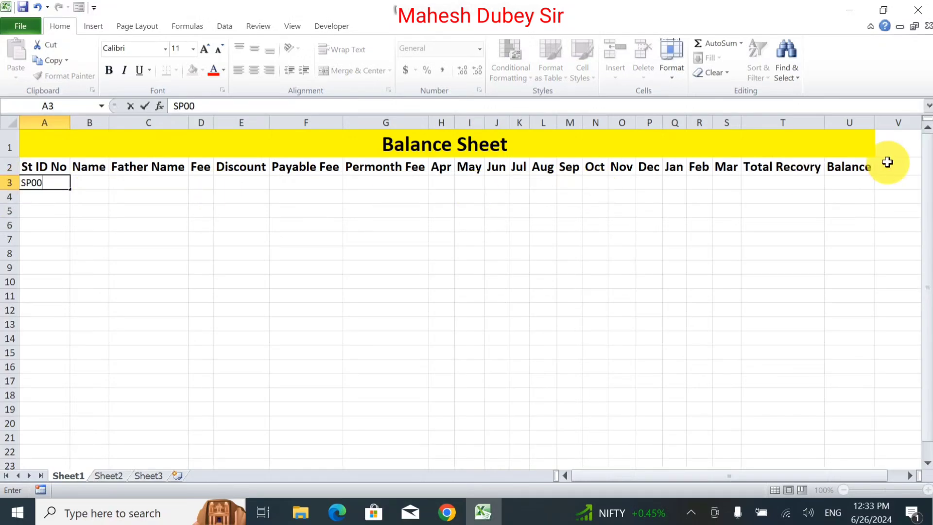
key(BackSpace)
key(BackSpace)
text(1001)
key(Return)
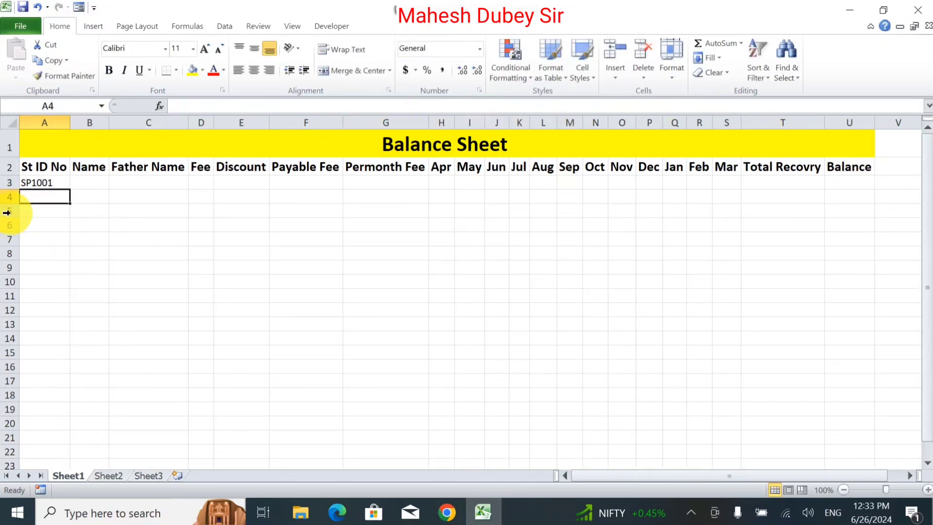
click(46, 183)
drag(68, 191, 66, 416)
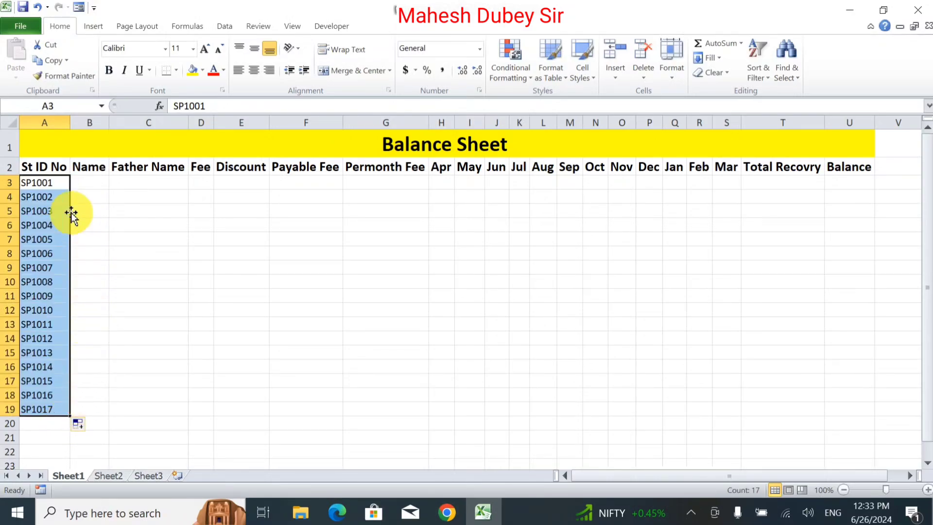
Widen the Name column and centre row 2 headings horizontally and vertically.
click(87, 183)
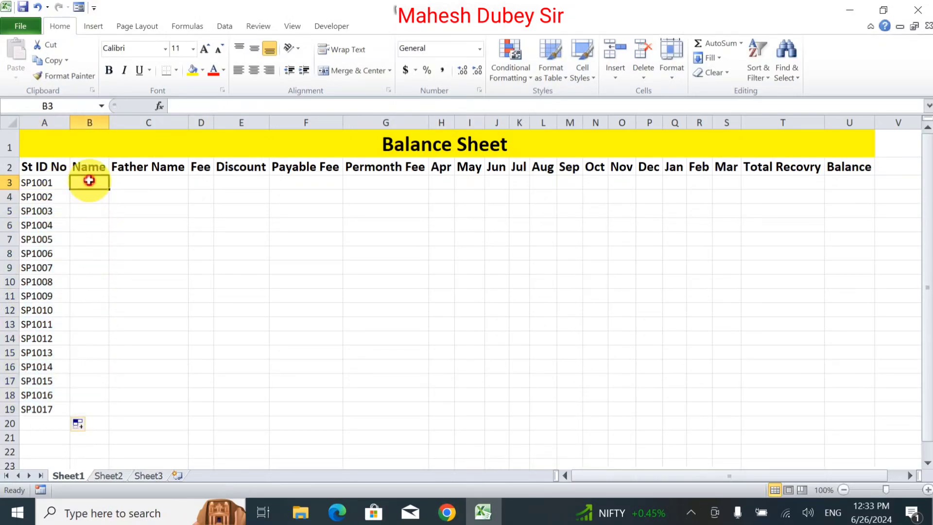
drag(110, 119, 165, 122)
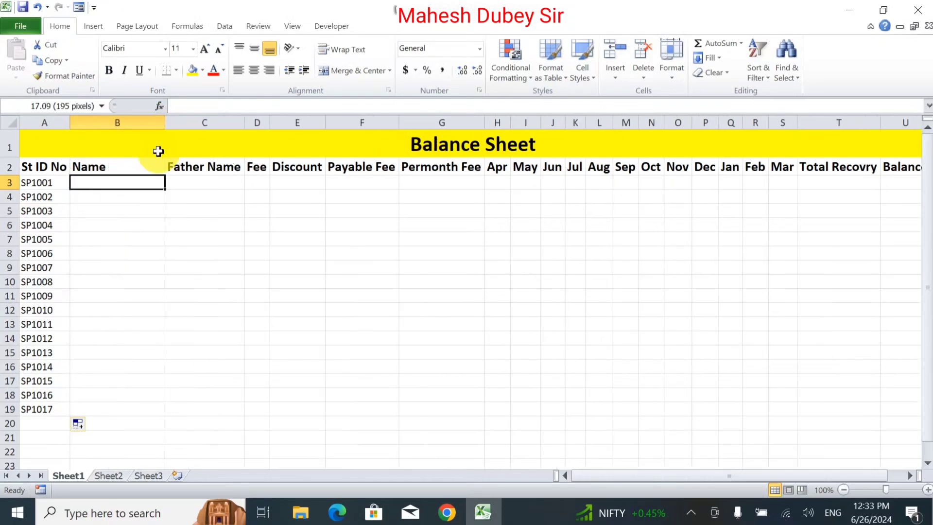
click(15, 167)
click(253, 72)
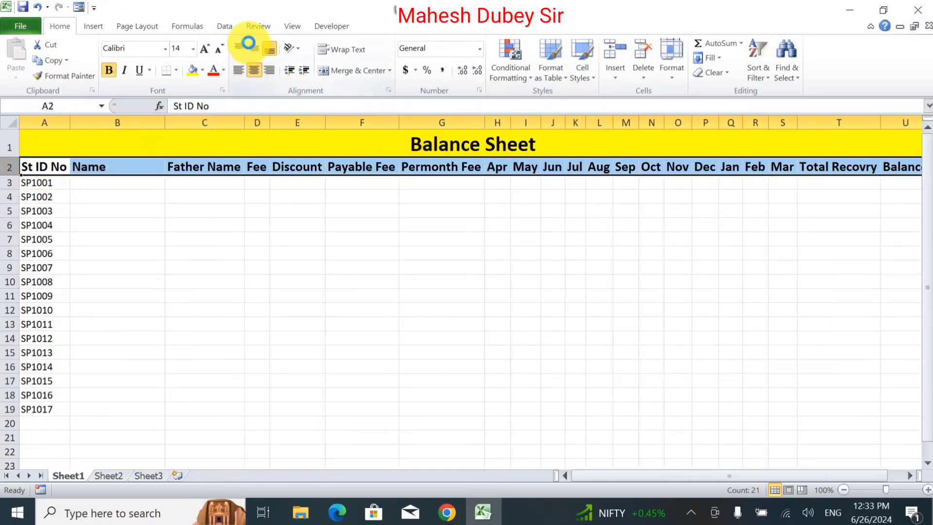
click(254, 48)
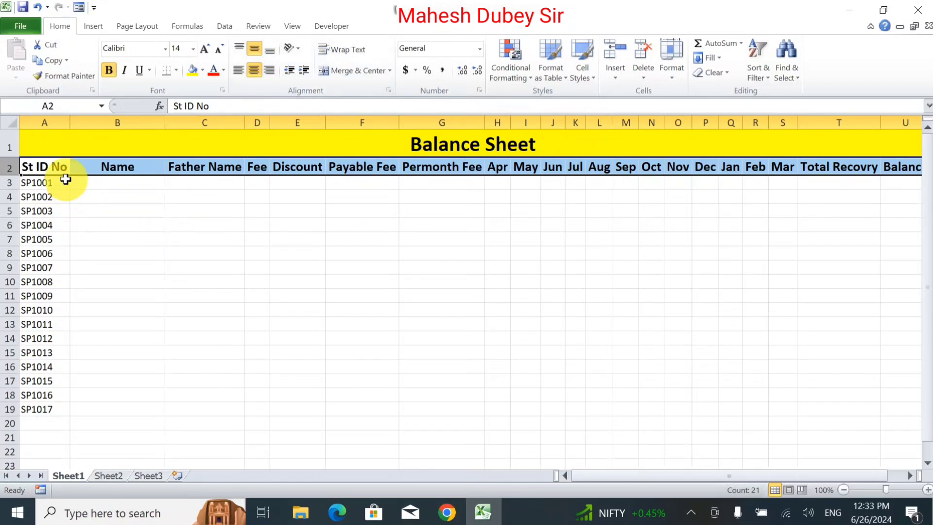
click(118, 182)
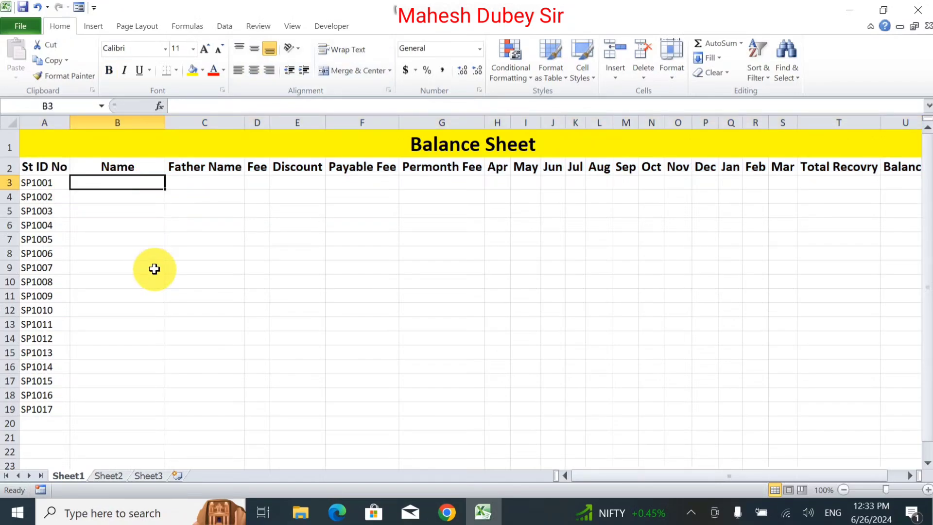
Enter the first student's name, father's name, Fee 7500 and Discount 500 in row 3, starting a formula in F3.
text(Sachi)
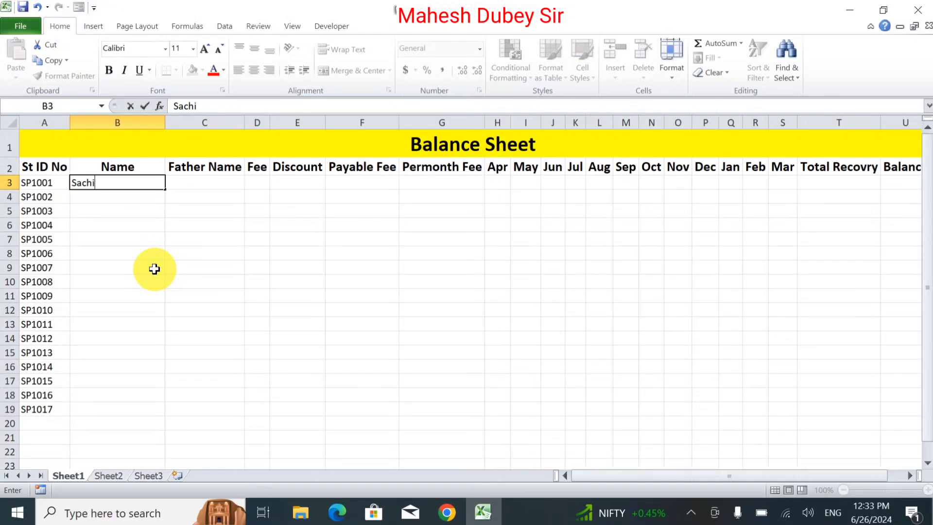
text(n Patel)
key(Tab)
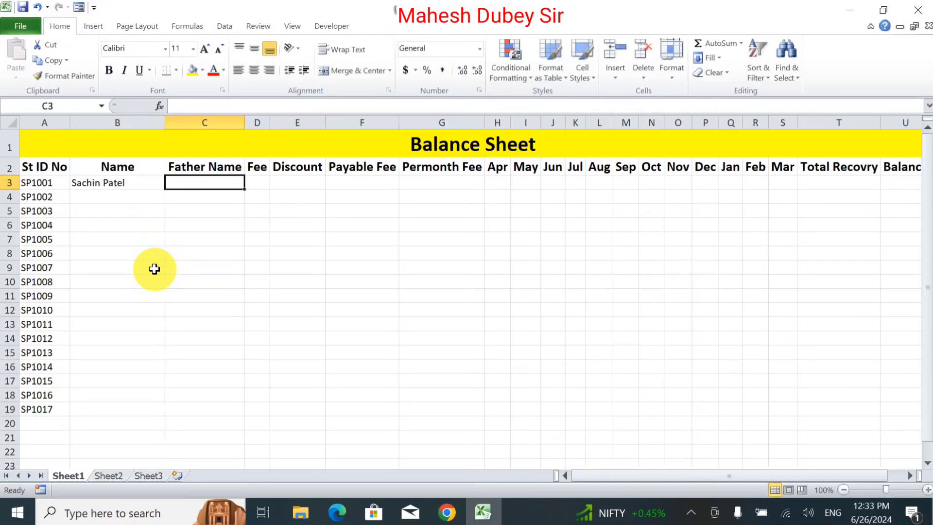
text(Budhi)
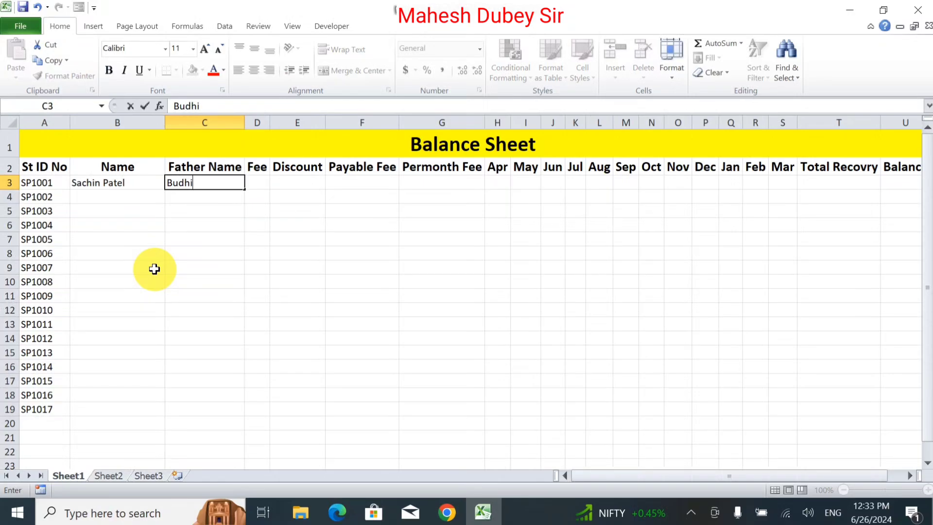
text(ram Patel)
key(Tab)
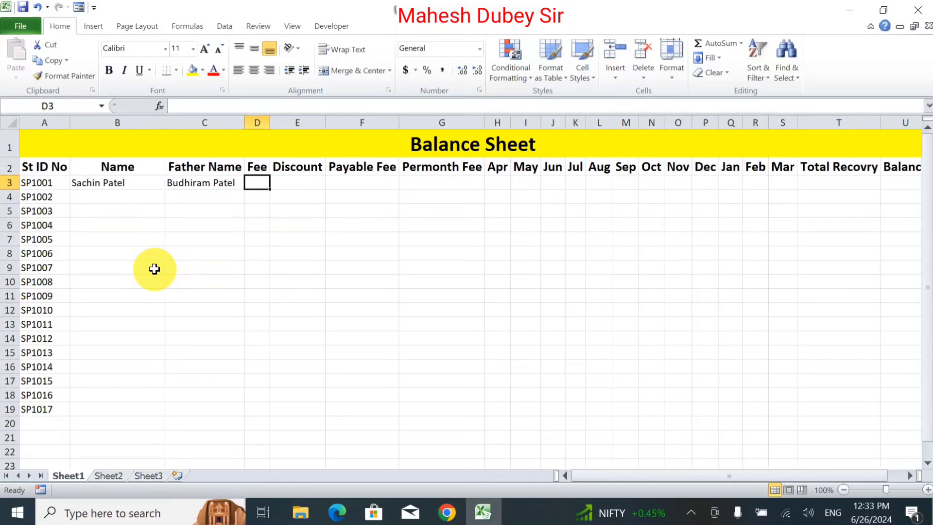
text(7500)
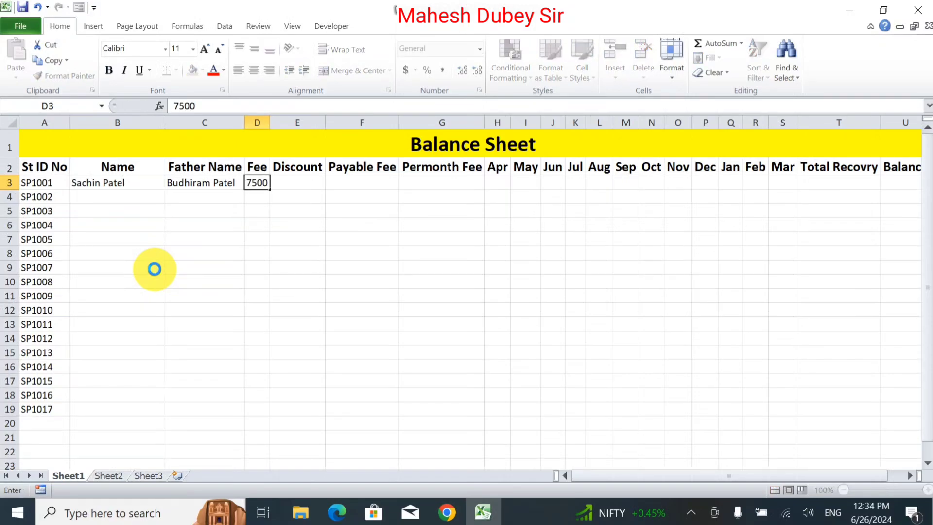
key(Tab)
text(500)
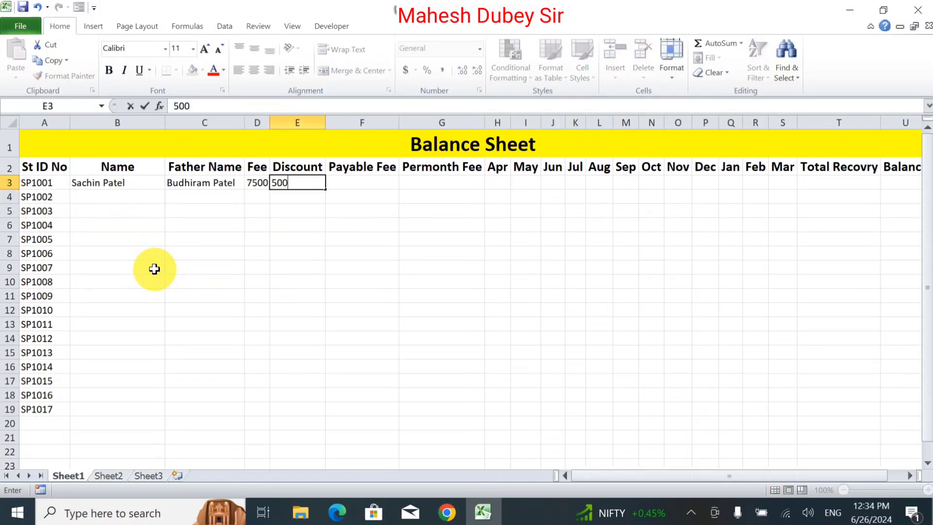
key(Tab)
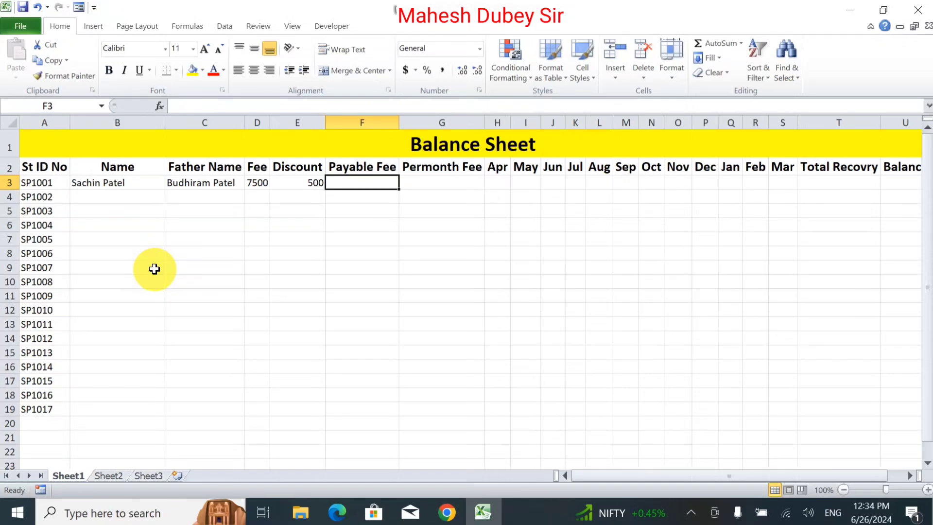
text(=)
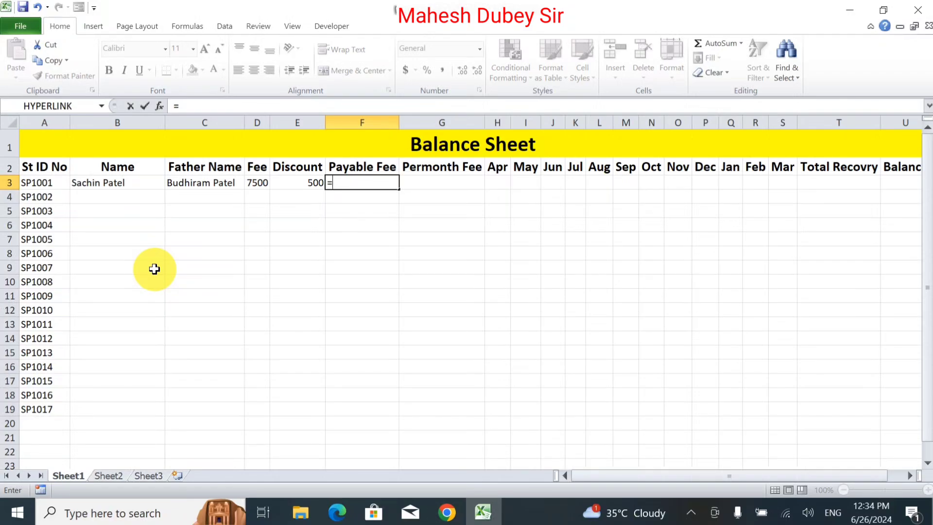
Set F3's Payable Fee formula to =D3-E3.
click(254, 182)
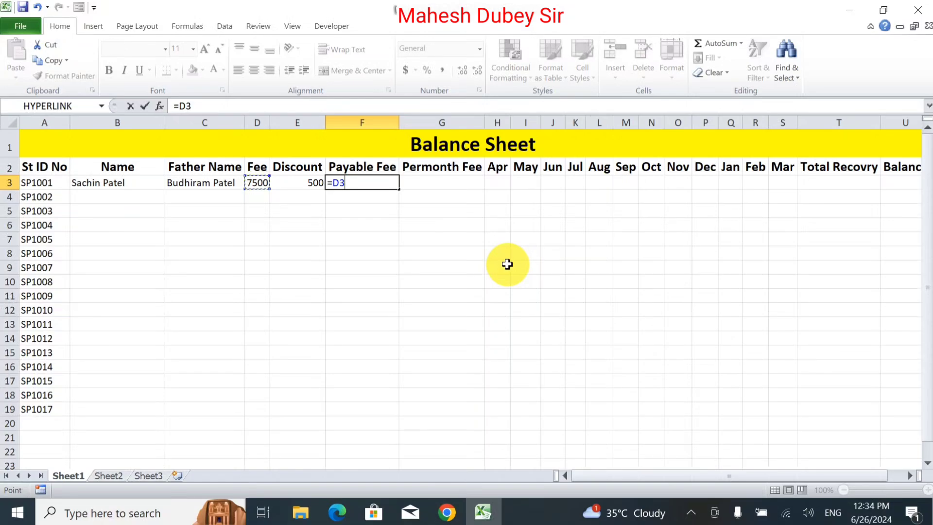
text(-)
click(309, 179)
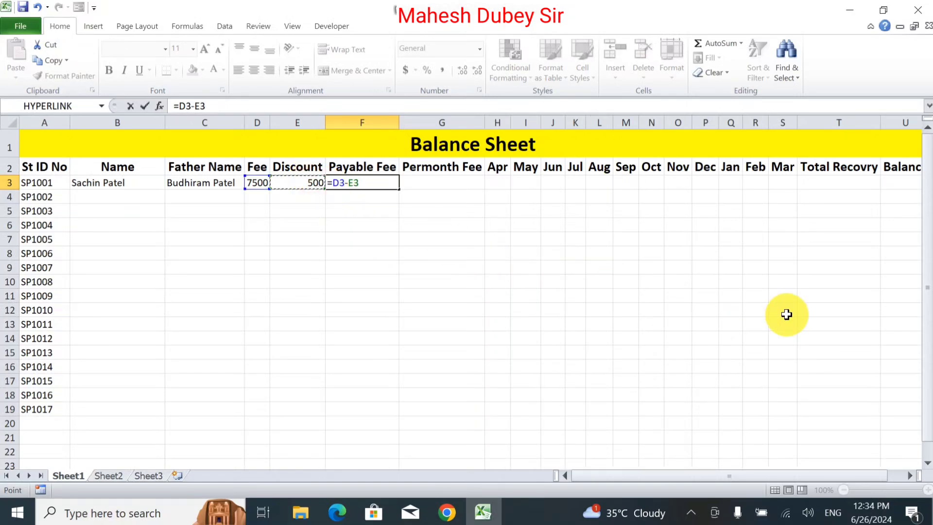
key(Return)
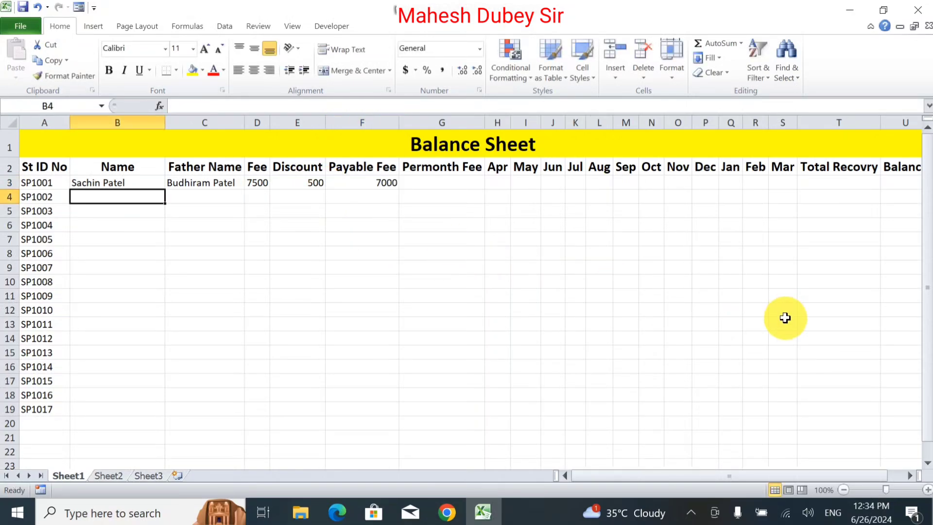
Change the first student's discount in E3 to 1500, making Payable Fee 6000.
click(308, 180)
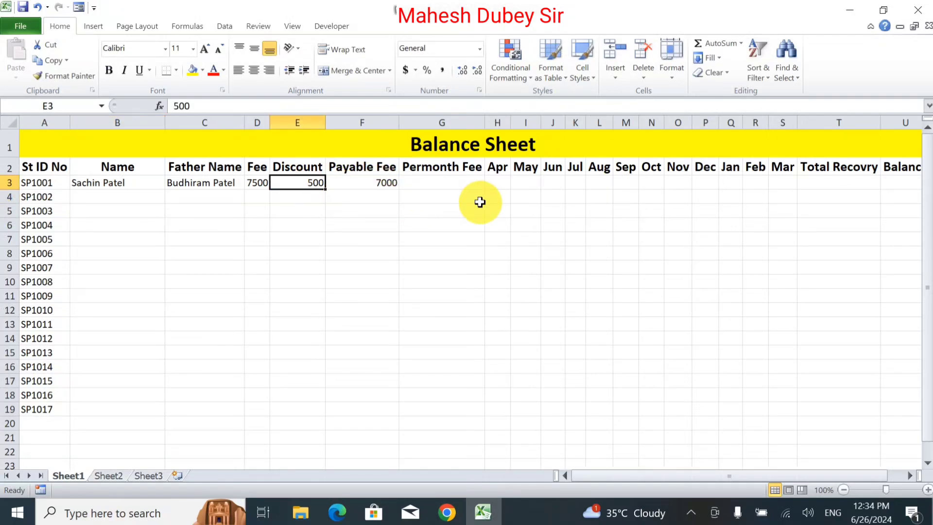
text(1500)
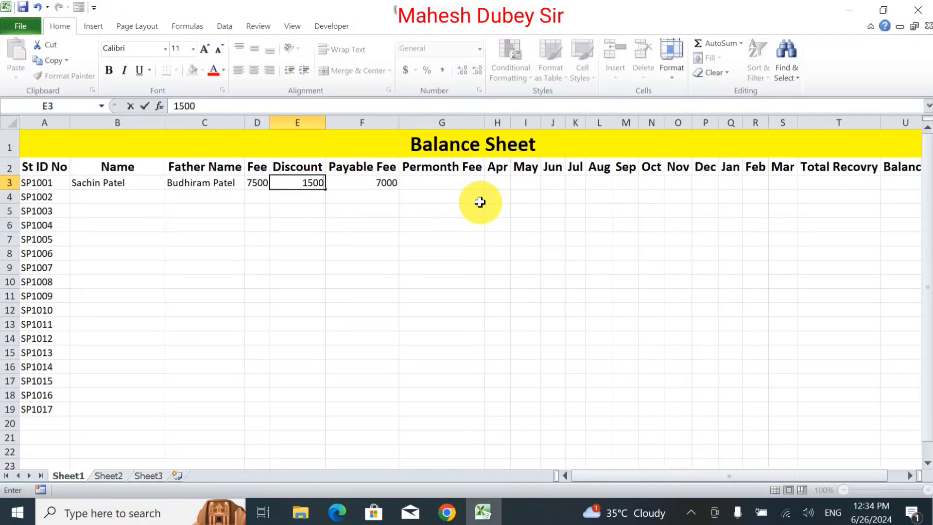
key(Tab)
key(Tab)
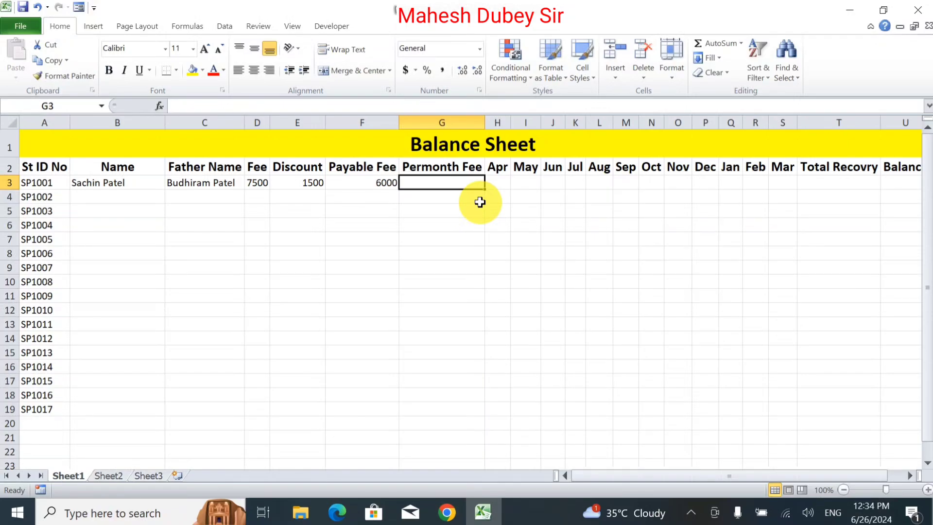
Enter =F3/12 in G3 to get the Permonth Fee.
text(=)
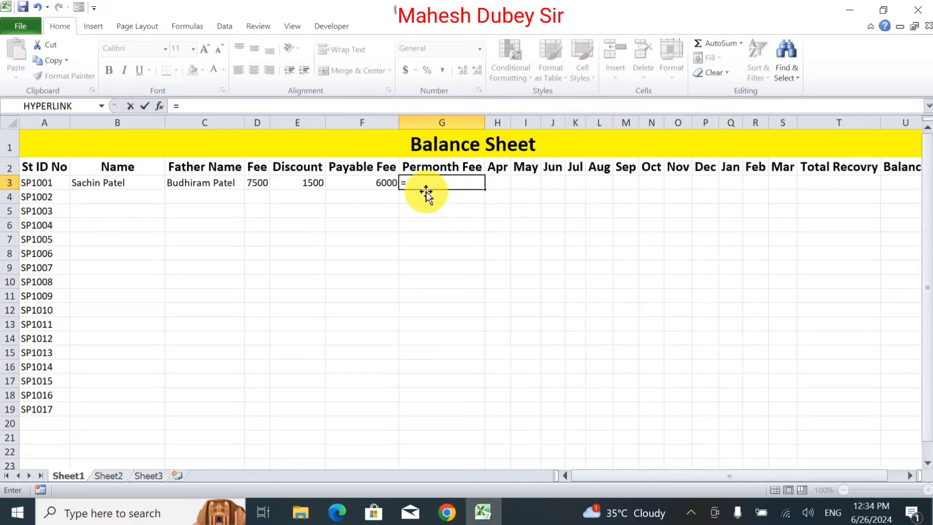
click(363, 180)
text(/)
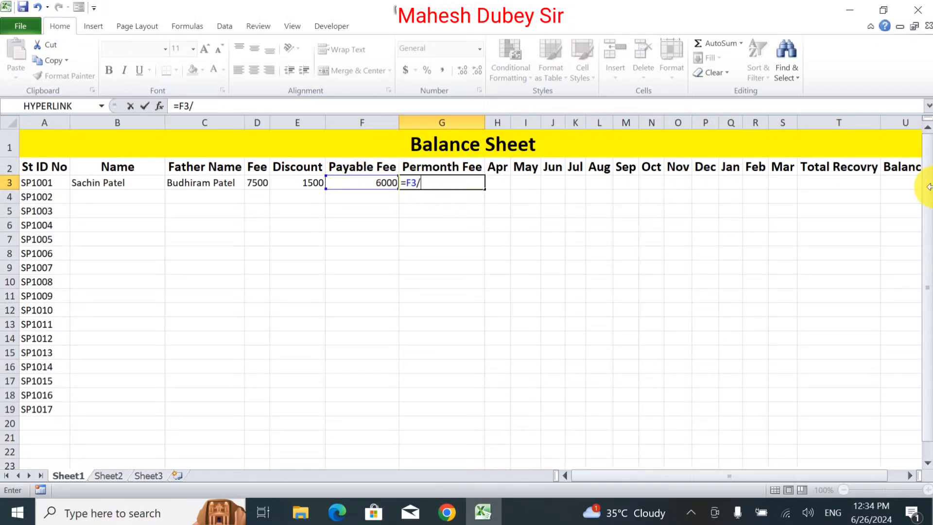
text(12)
key(Tab)
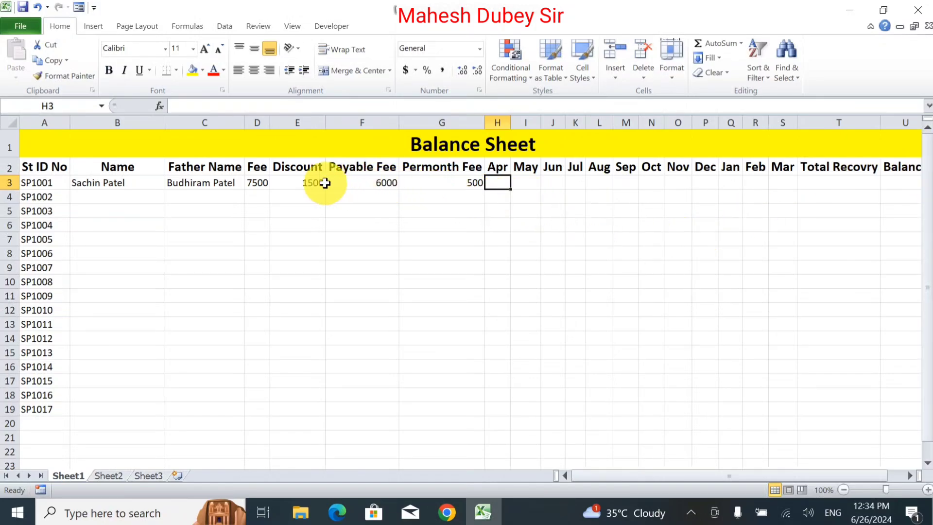
Set the discount in E3 back to 500 and select the Permonth Fee column G.
click(292, 182)
text(500)
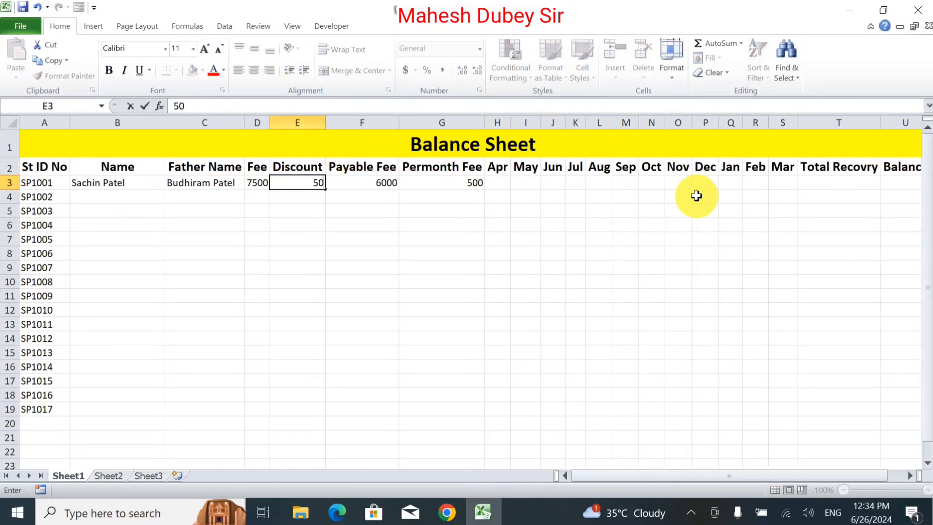
key(Tab)
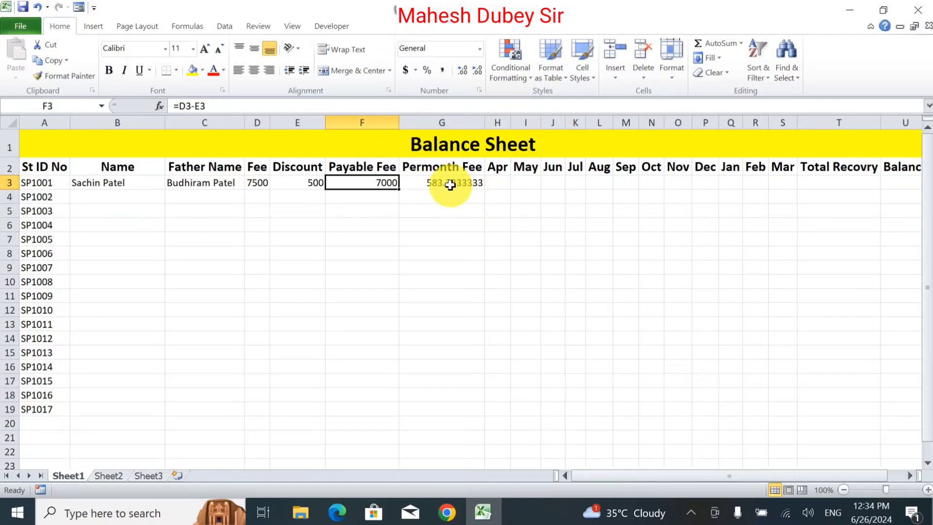
click(445, 183)
click(443, 113)
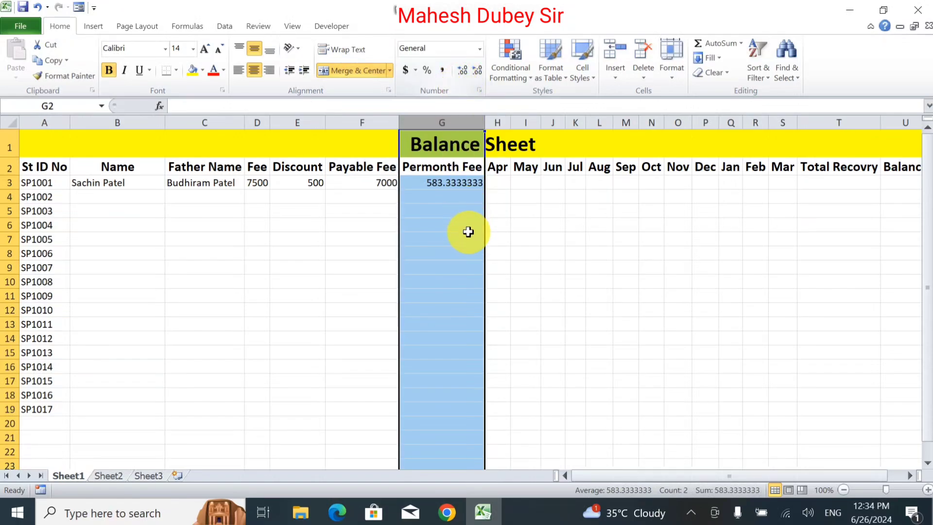
Decrease the Permonth Fee column's decimals until G3 shows 583.33.
drag(431, 180, 437, 451)
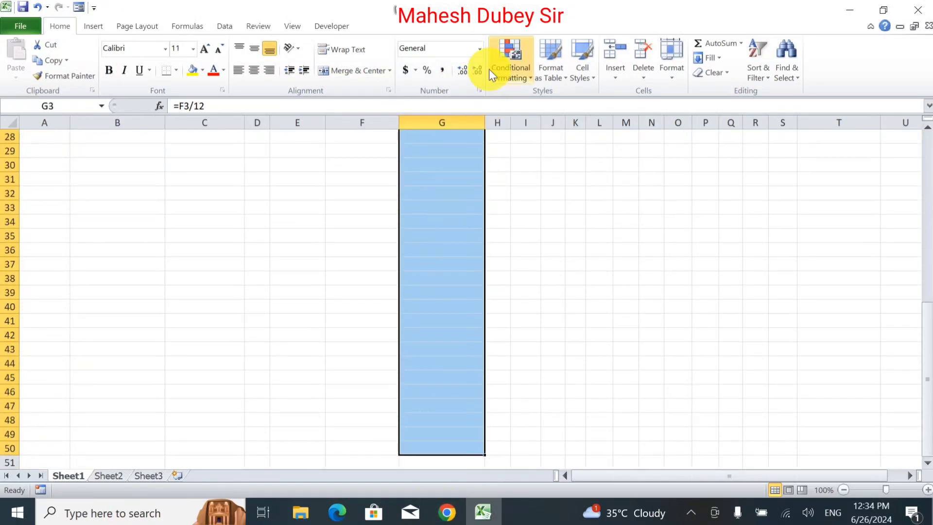
scroll(469, 131, up, 9)
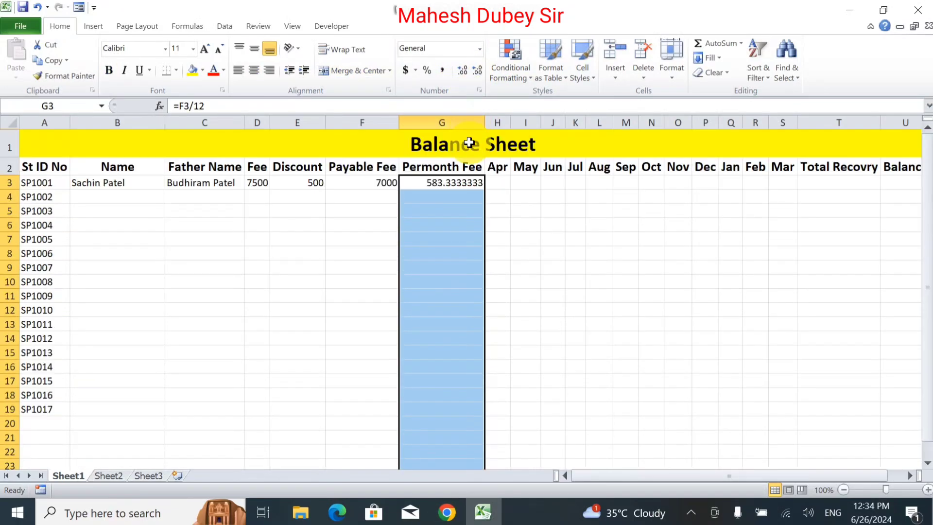
click(475, 73)
click(475, 73)
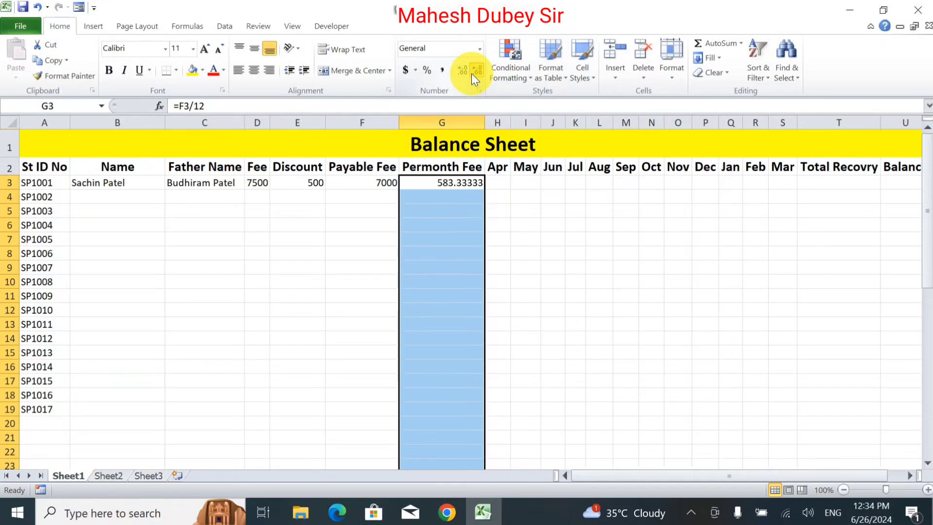
click(474, 73)
click(473, 72)
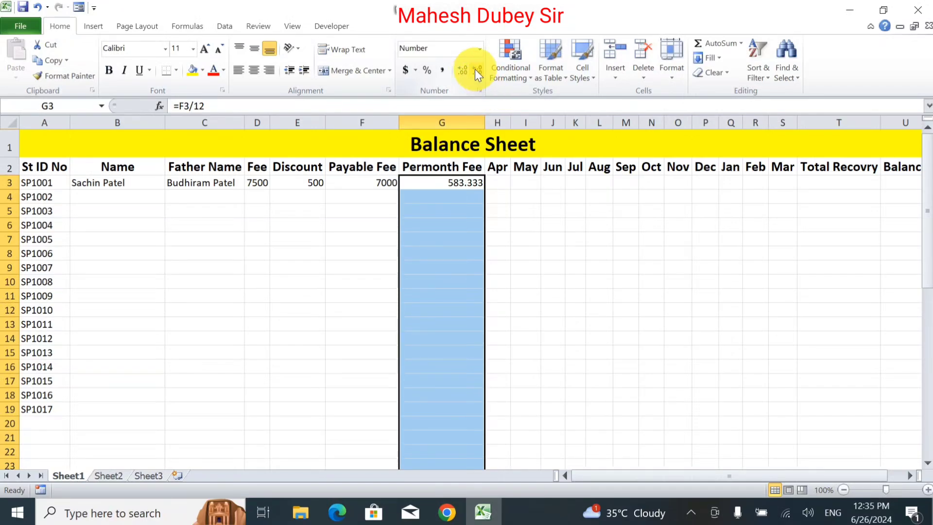
click(475, 72)
click(502, 181)
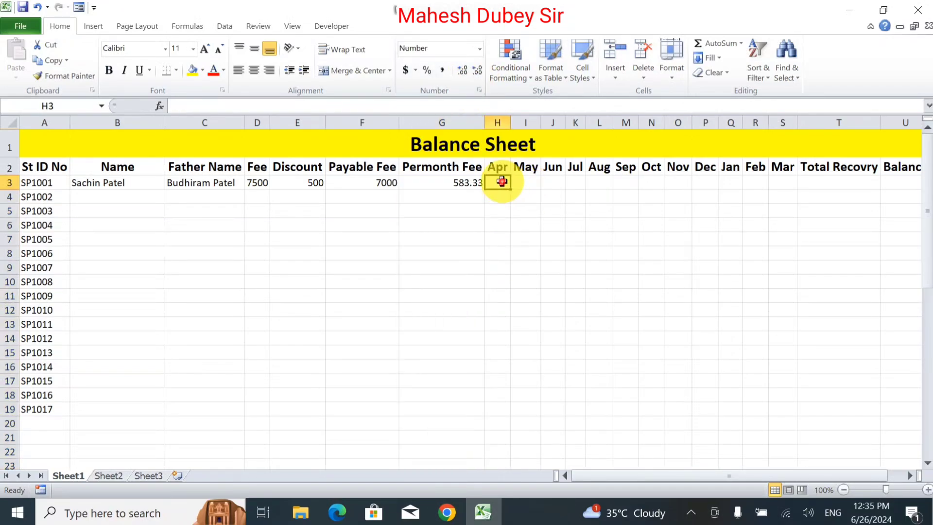
click(440, 184)
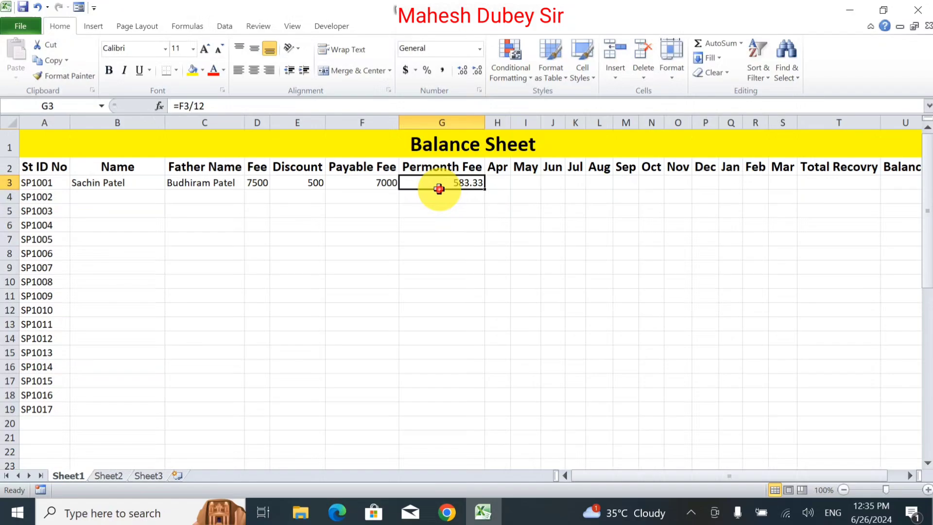
click(494, 185)
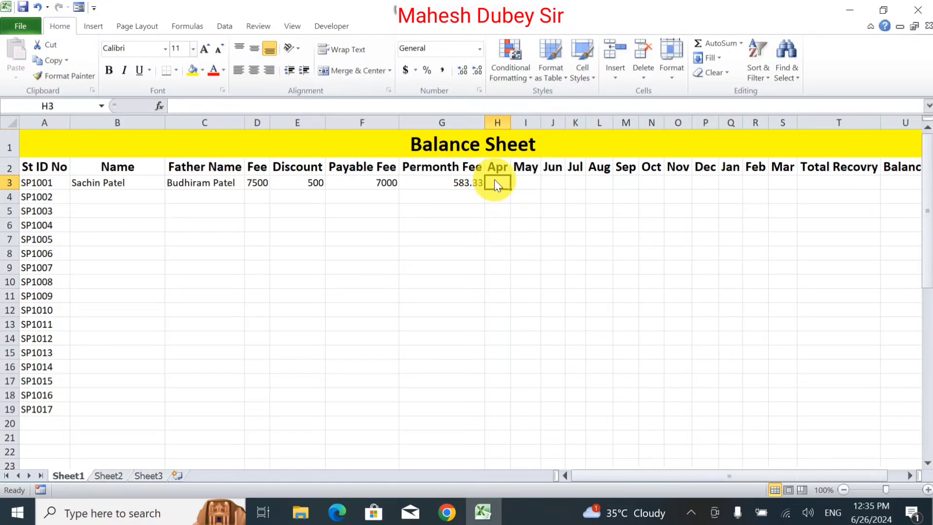
Apply the Wingdings 2 font to the Apr–Mar month cells H3:S21.
drag(494, 182, 784, 439)
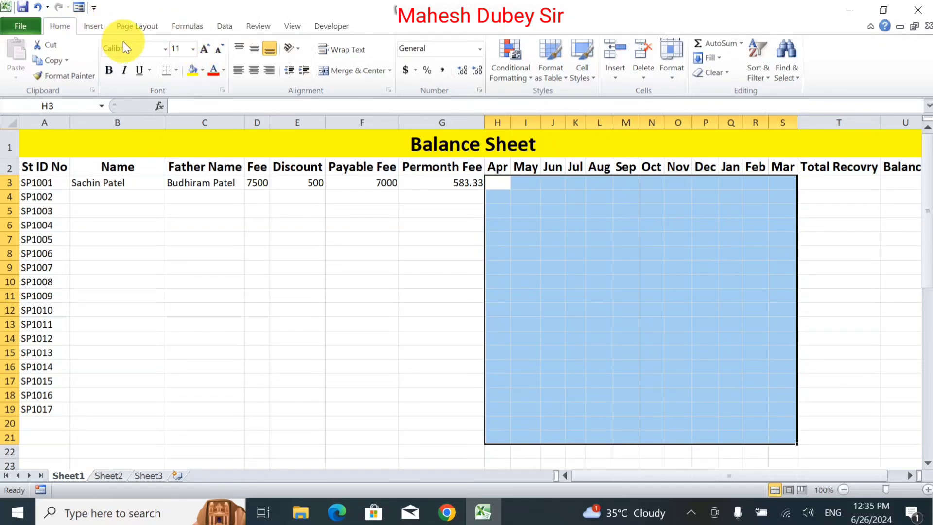
click(164, 49)
scroll(193, 164, down, 5)
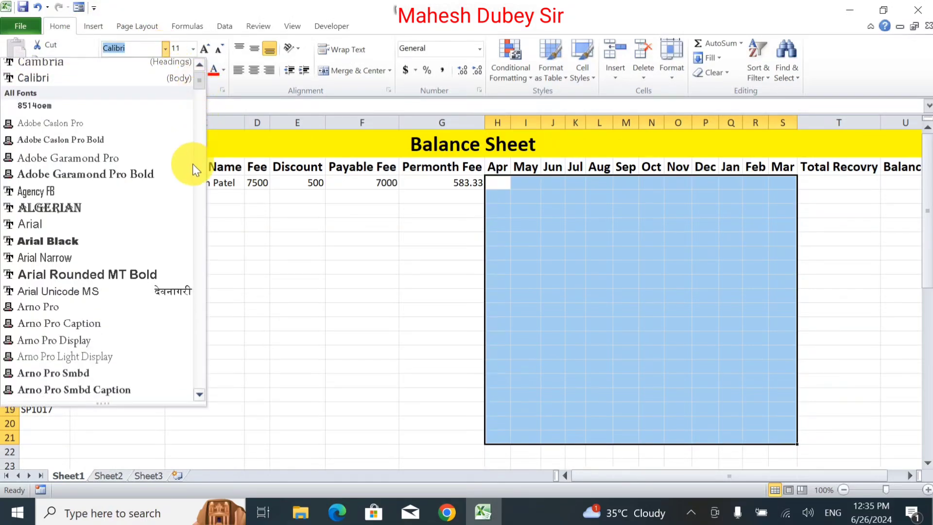
scroll(194, 343, down, 15)
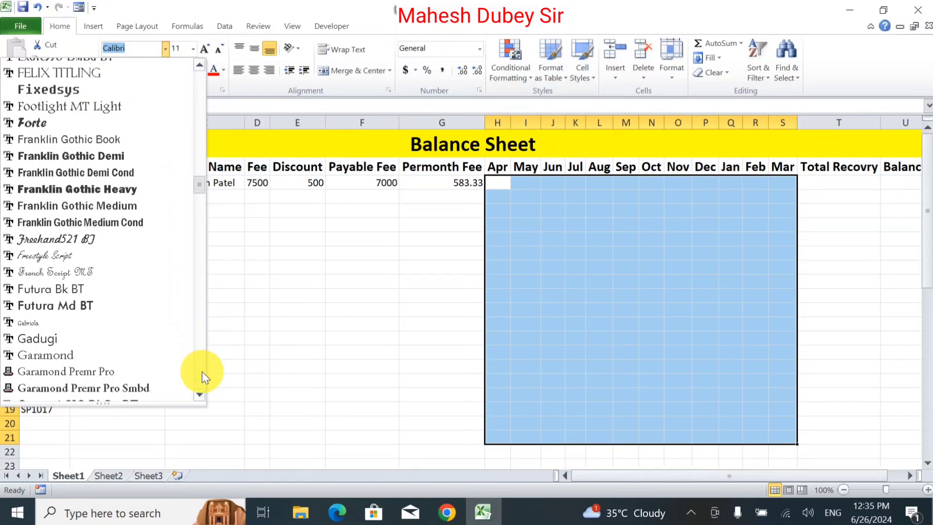
scroll(202, 373, down, 20)
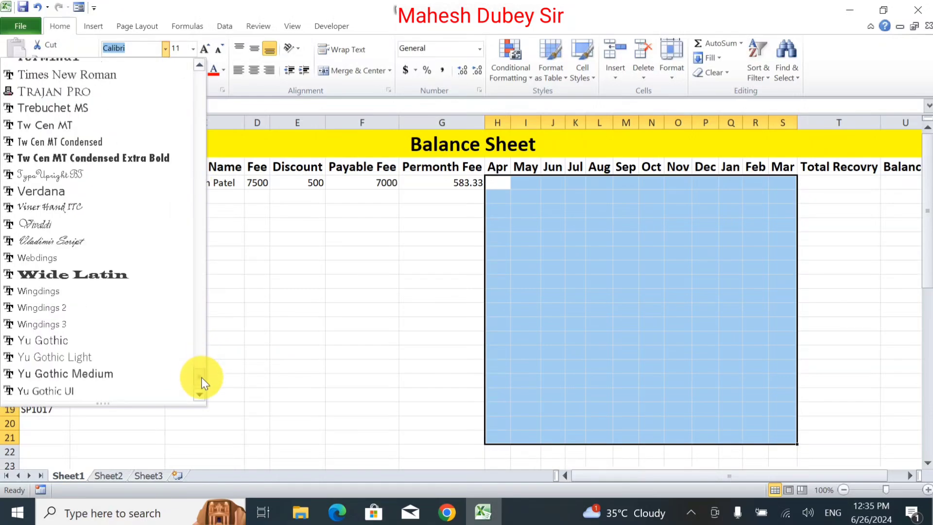
click(110, 307)
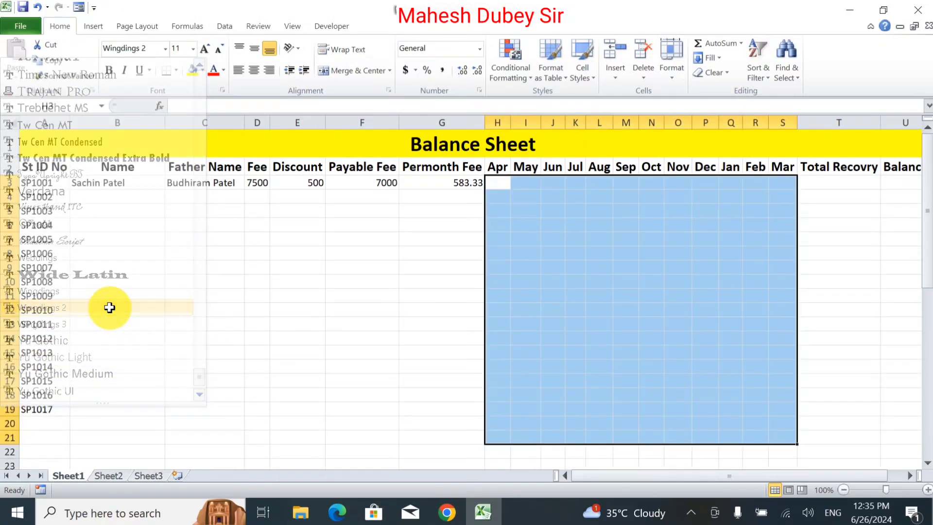
click(493, 182)
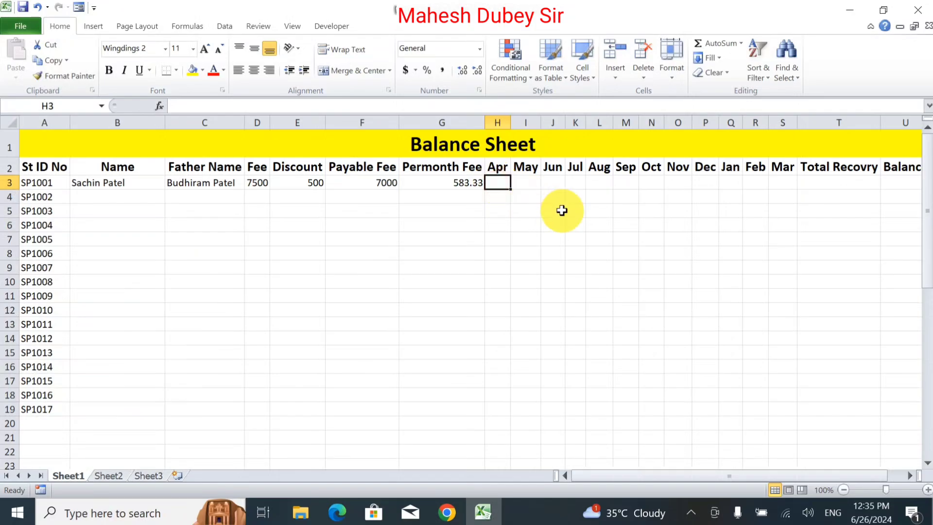
Mark SP1001's Apr as paid with a tick (P) and May as unpaid with a cross (O).
text(P)
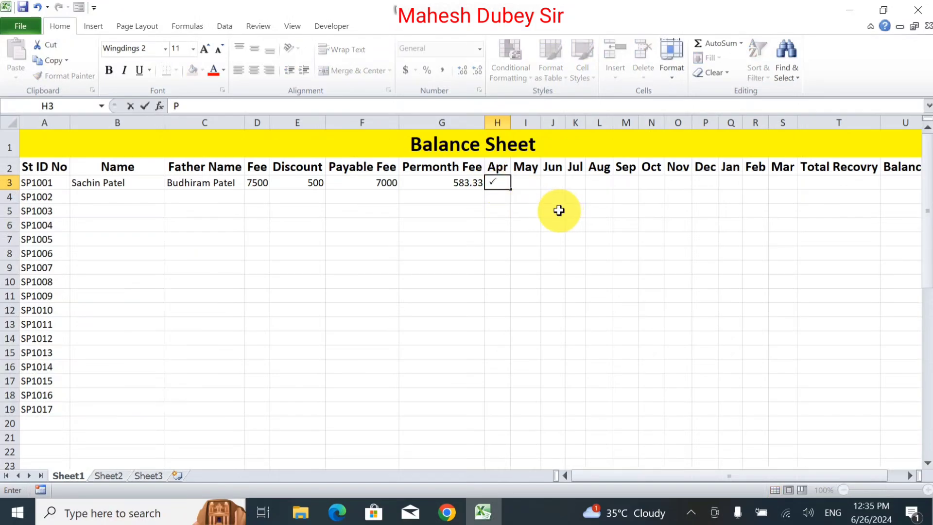
key(Tab)
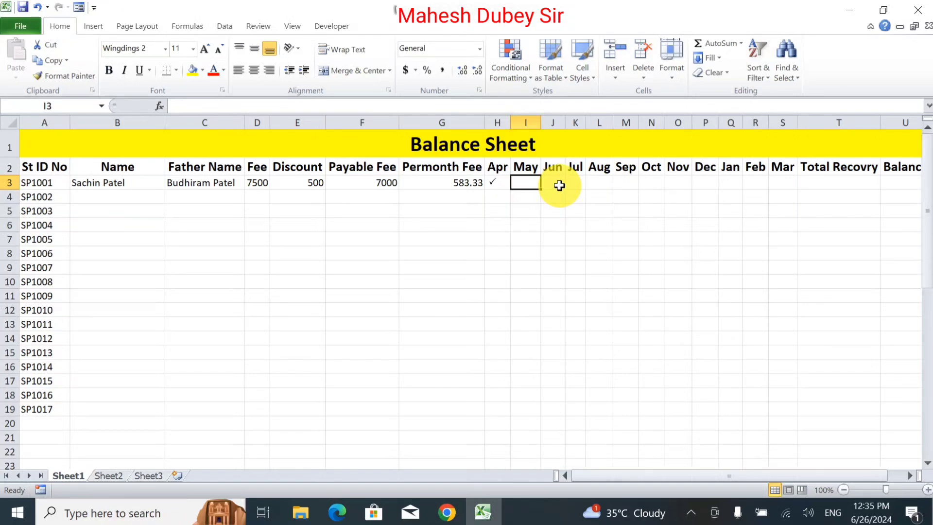
text(X)
key(BackSpace)
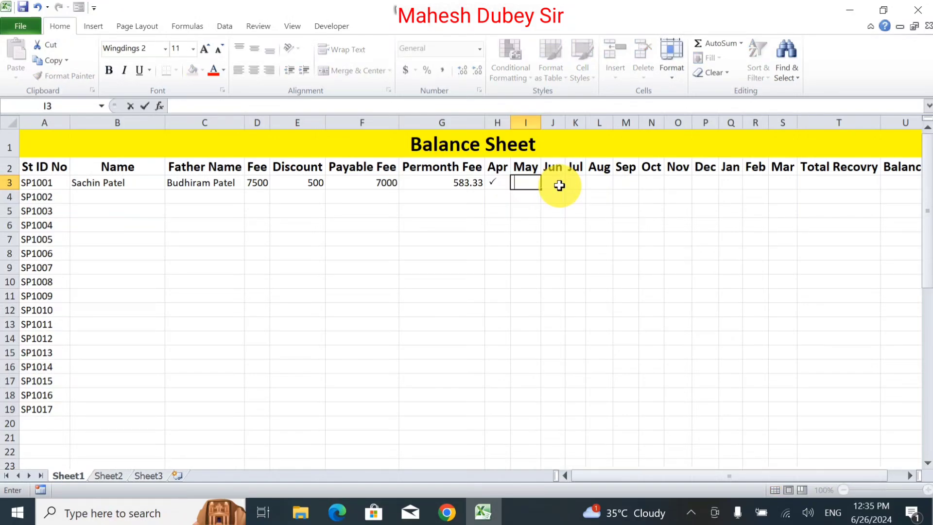
text(P)
key(BackSpace)
text(O)
click(559, 185)
click(495, 180)
click(531, 181)
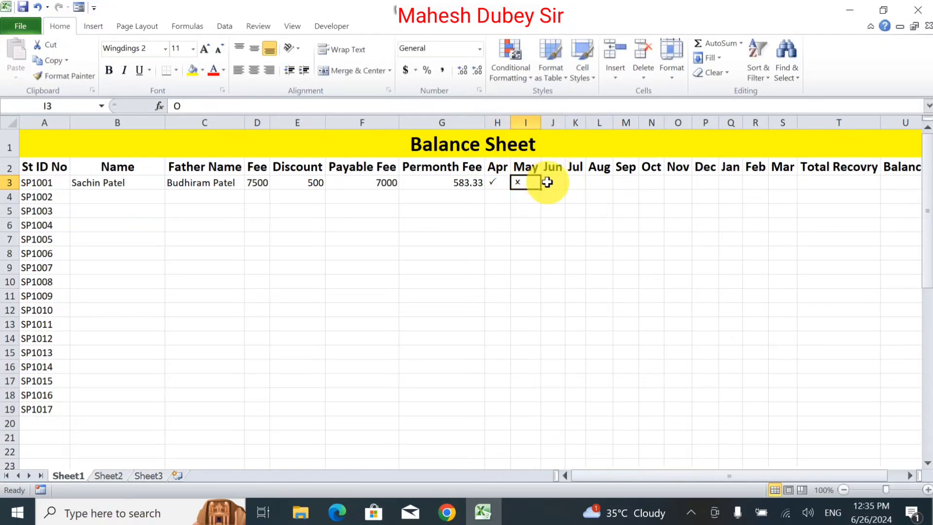
click(549, 182)
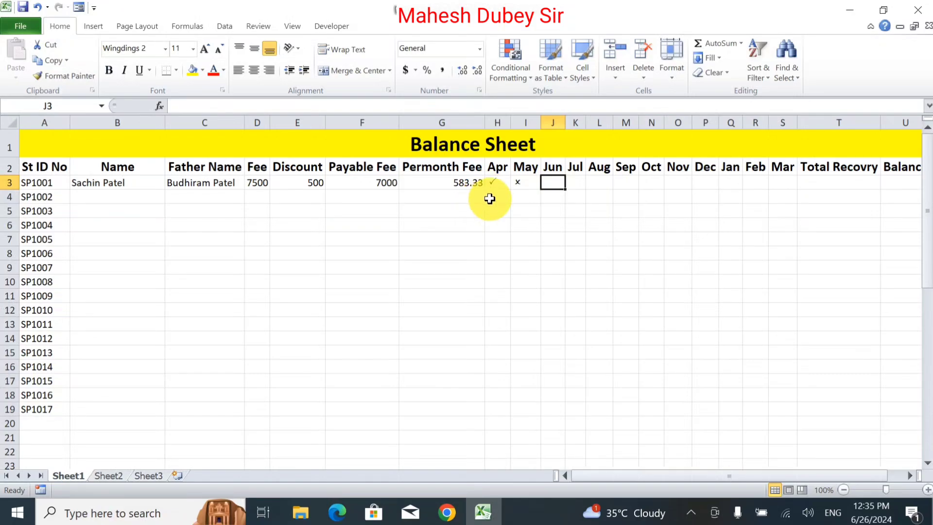
click(821, 183)
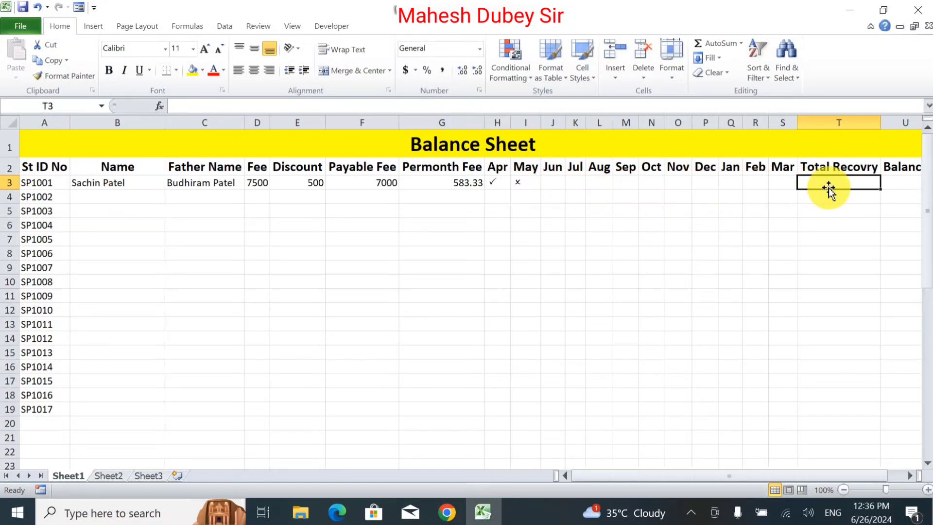
Try =G3*H3:S3 in Total Recovry T3, then delete the resulting #VALUE! error.
text(=)
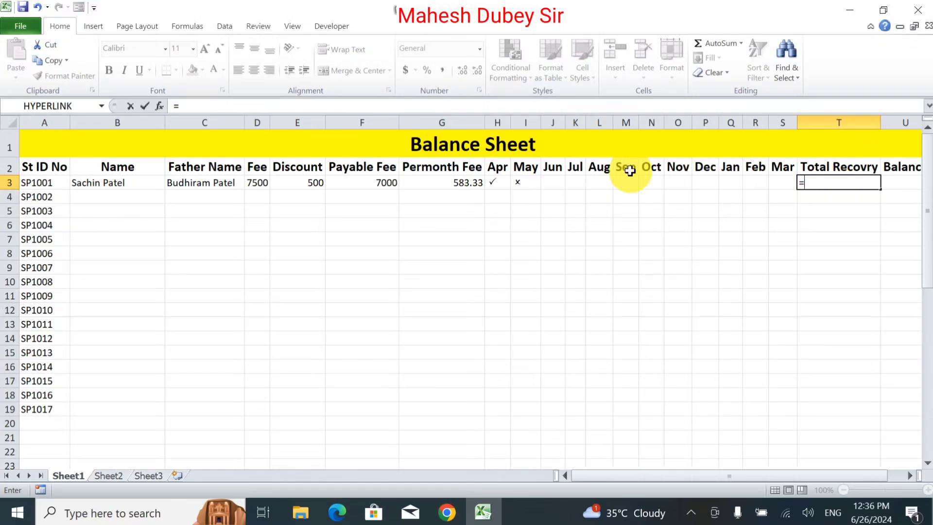
click(440, 185)
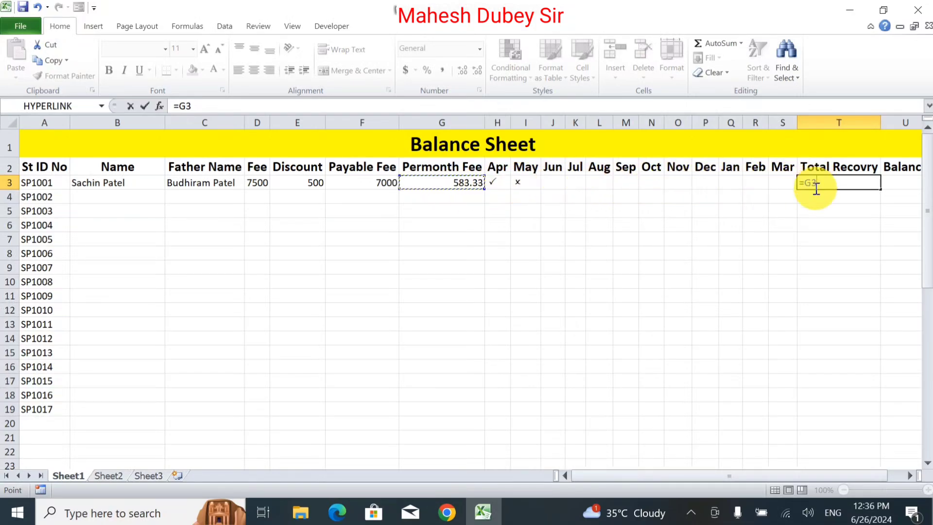
text(*)
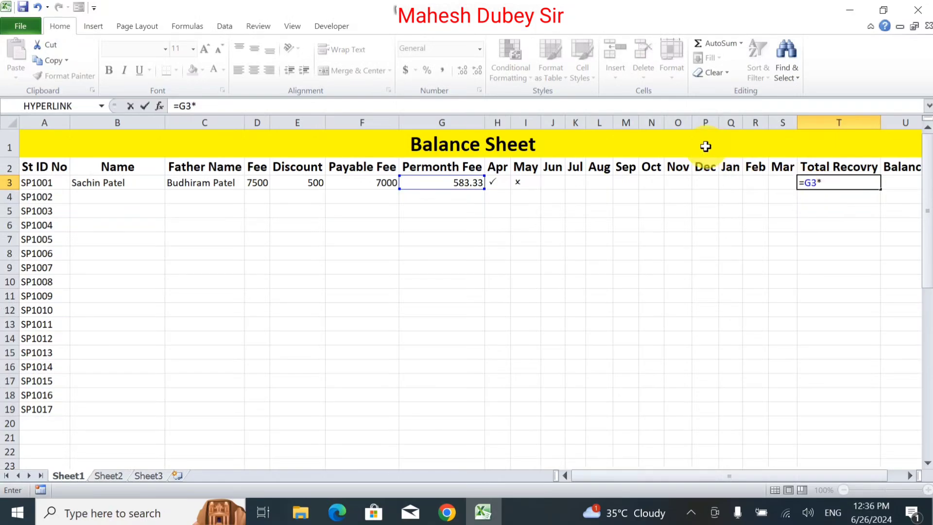
drag(500, 183, 774, 193)
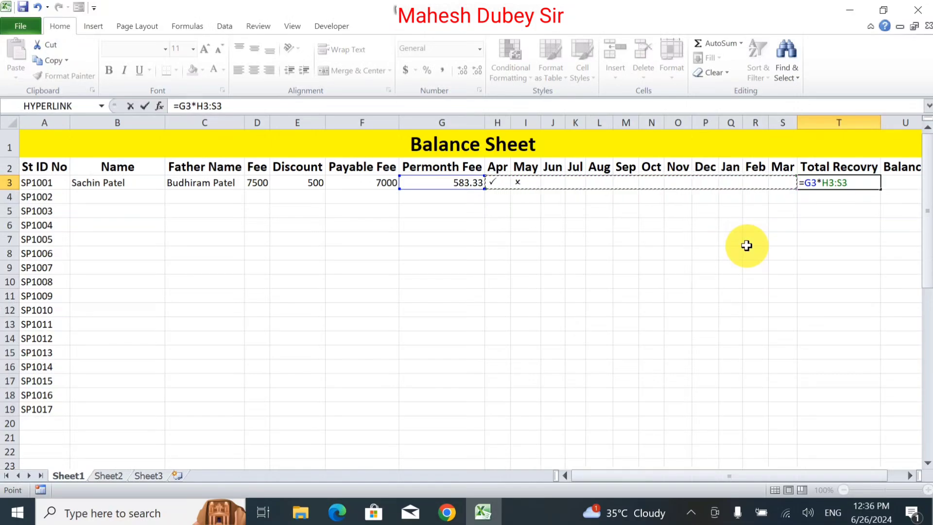
key(Return)
click(819, 180)
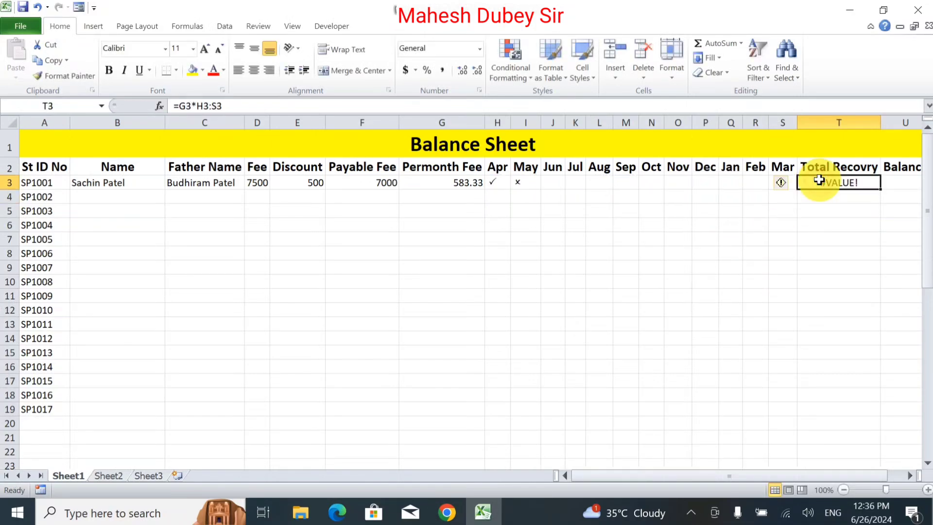
key(Delete)
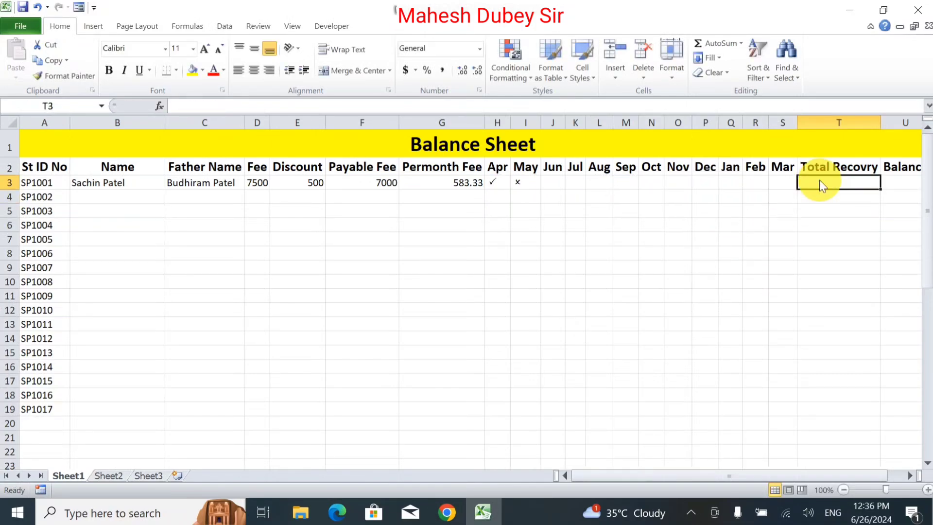
Insert a blank column T headed 'Total Month' and AutoFit it to the heading.
click(822, 122)
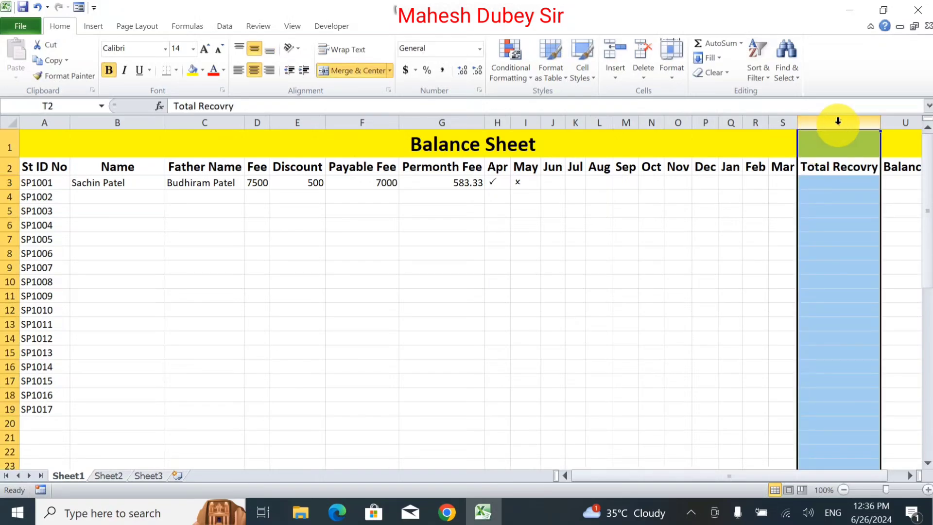
right_click(837, 124)
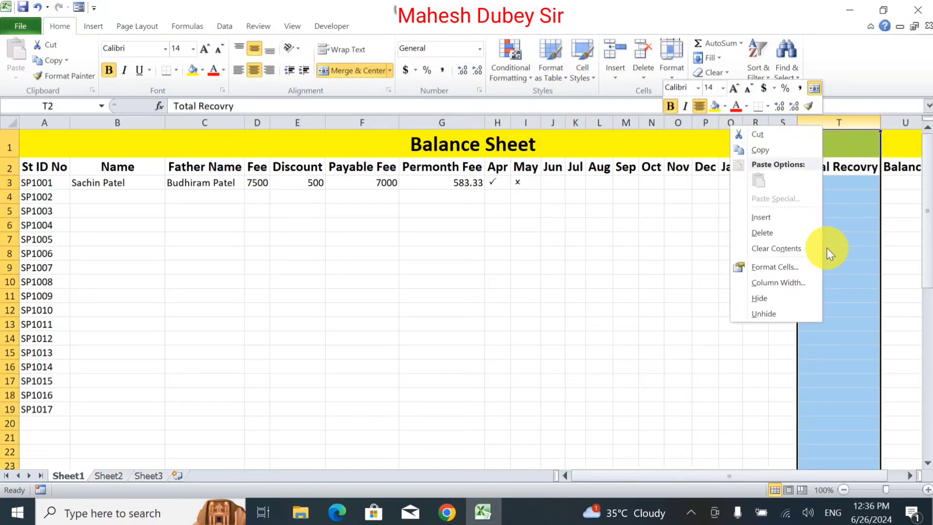
click(826, 217)
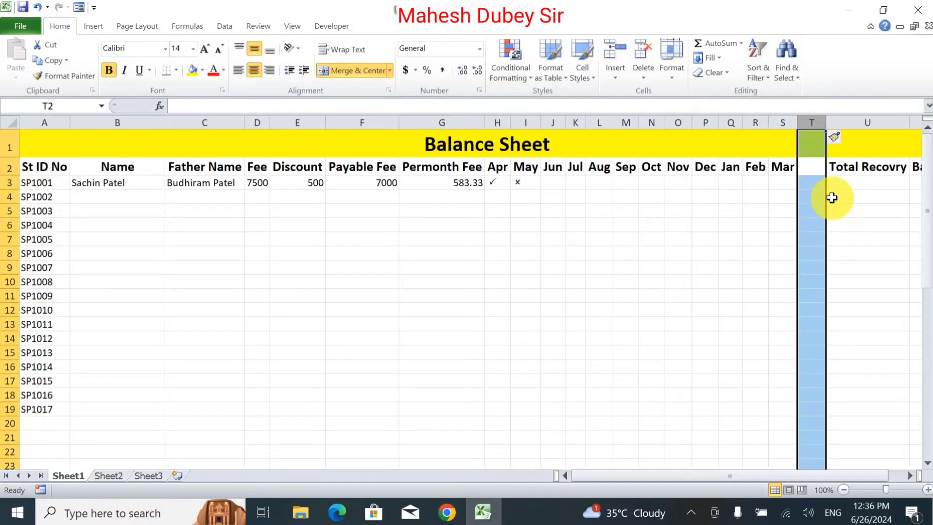
text(To)
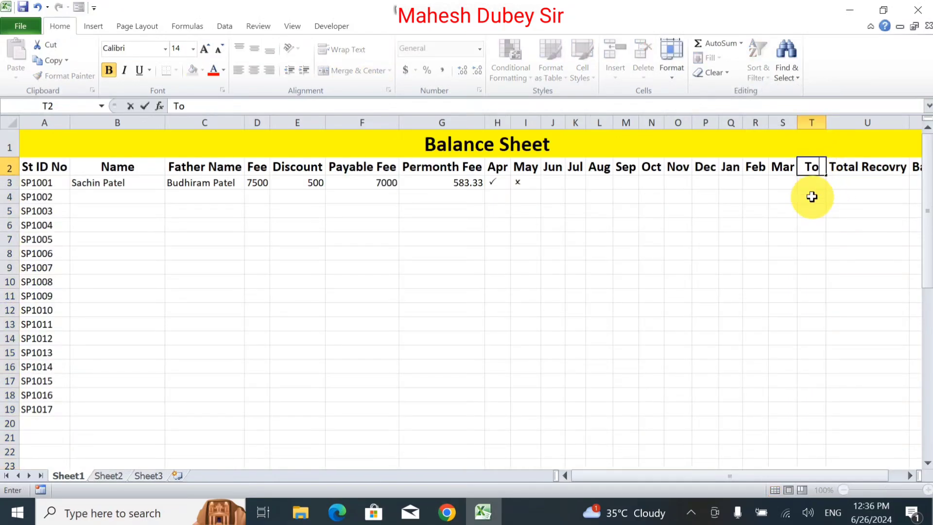
text(tal Mo)
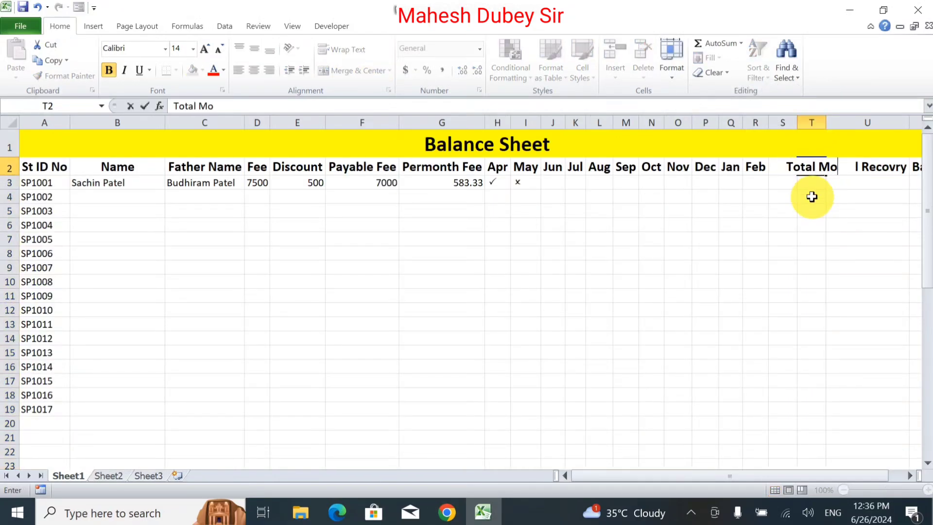
text(nth)
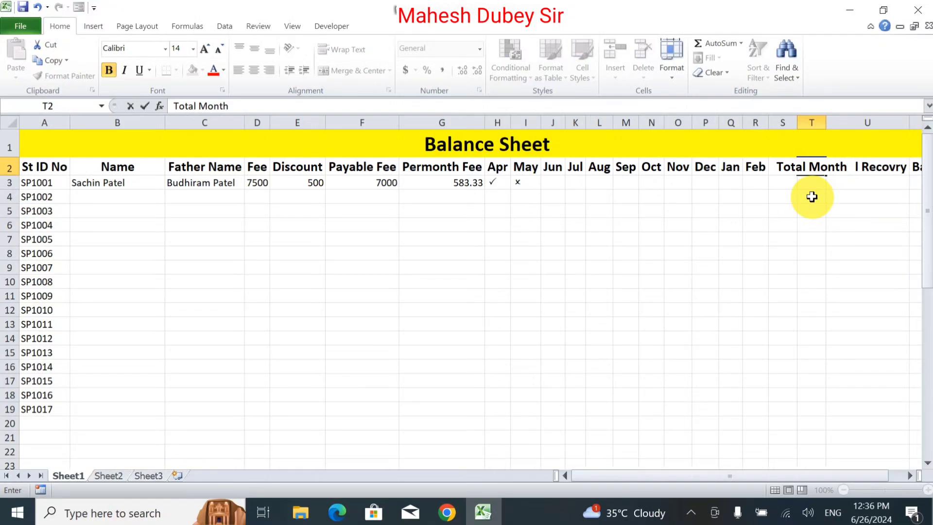
key(Tab)
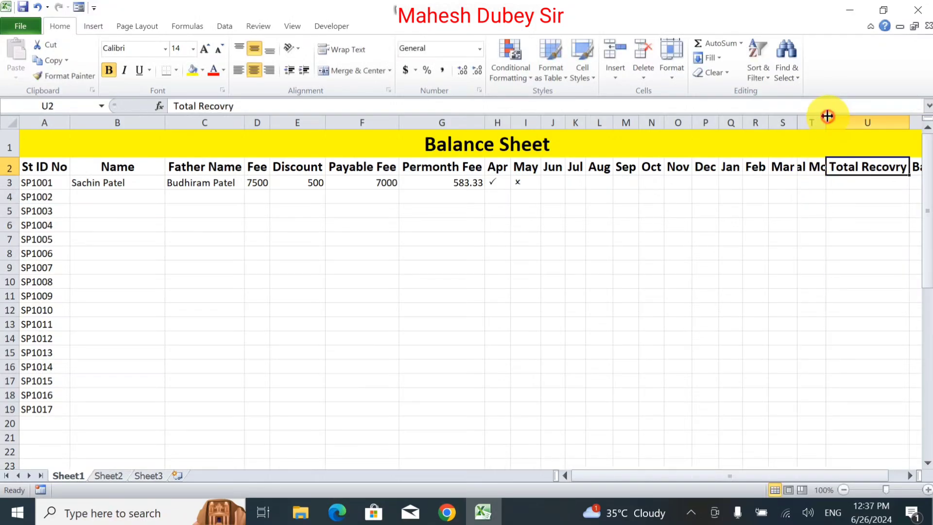
double_click(826, 122)
click(830, 184)
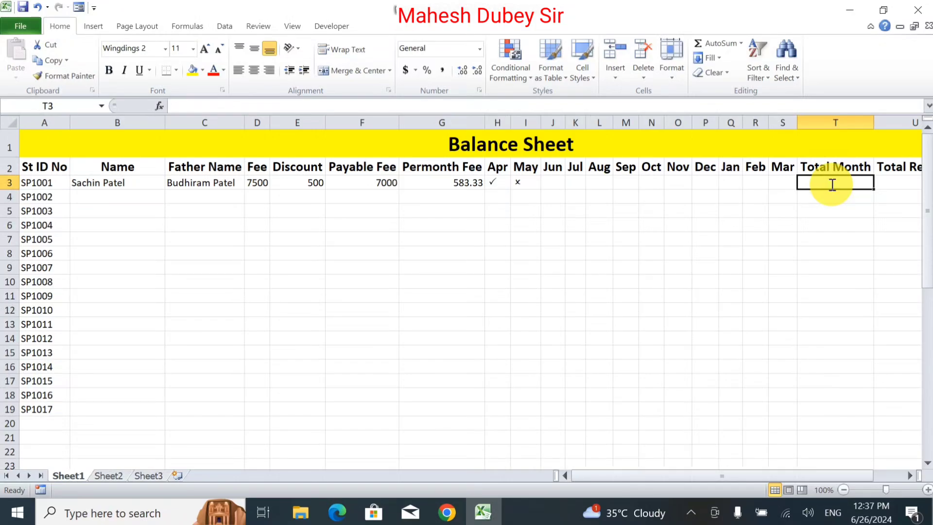
Replace SP1001's May cross with a tick by entering P in the May cell.
text(=)
key(Escape)
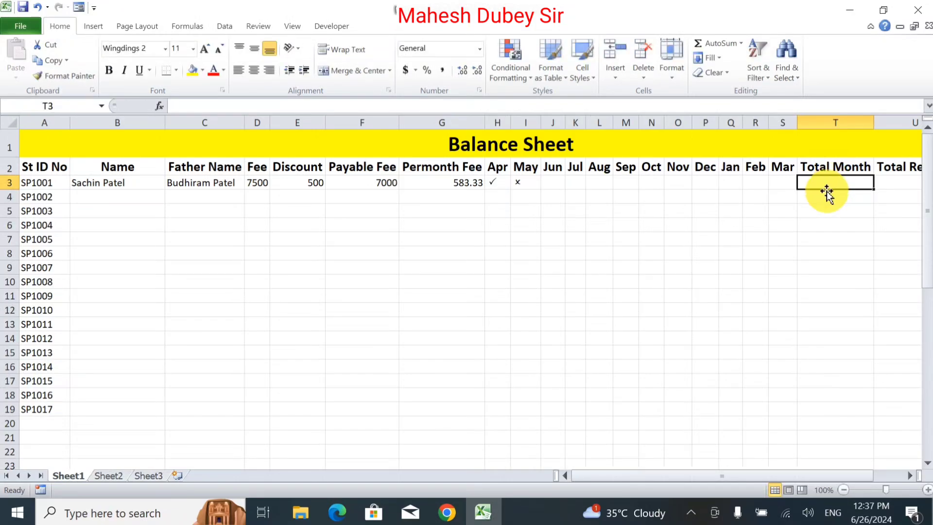
click(165, 48)
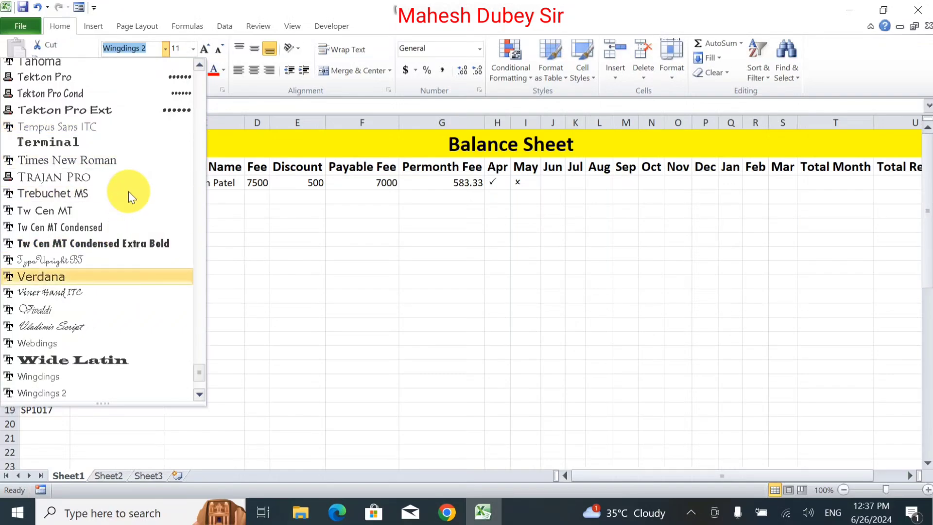
click(819, 182)
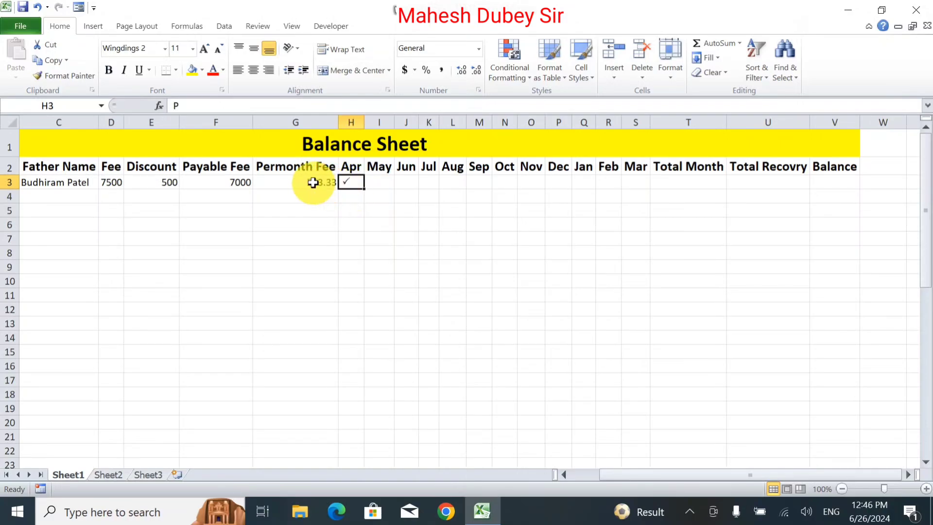
click(701, 182)
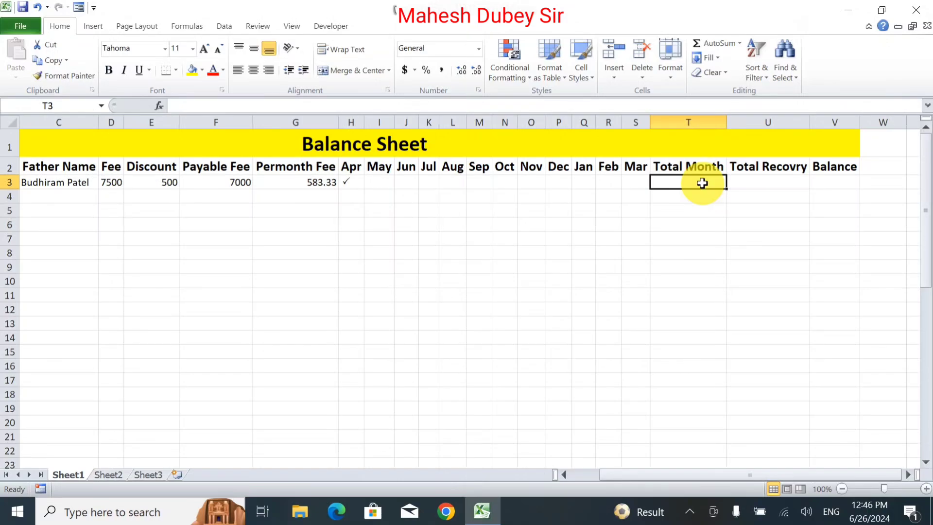
click(383, 180)
text(p)
key(Tab)
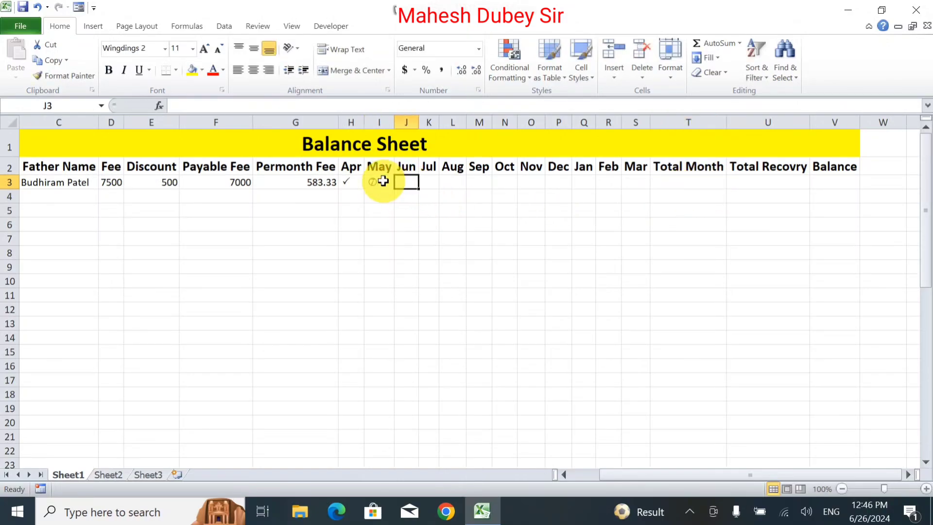
click(382, 181)
key(Delete)
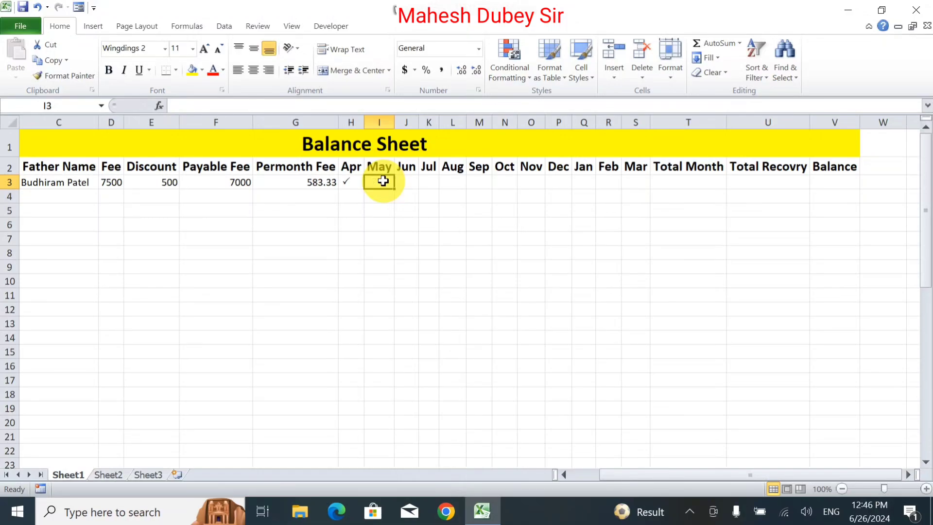
text(P)
key(Tab)
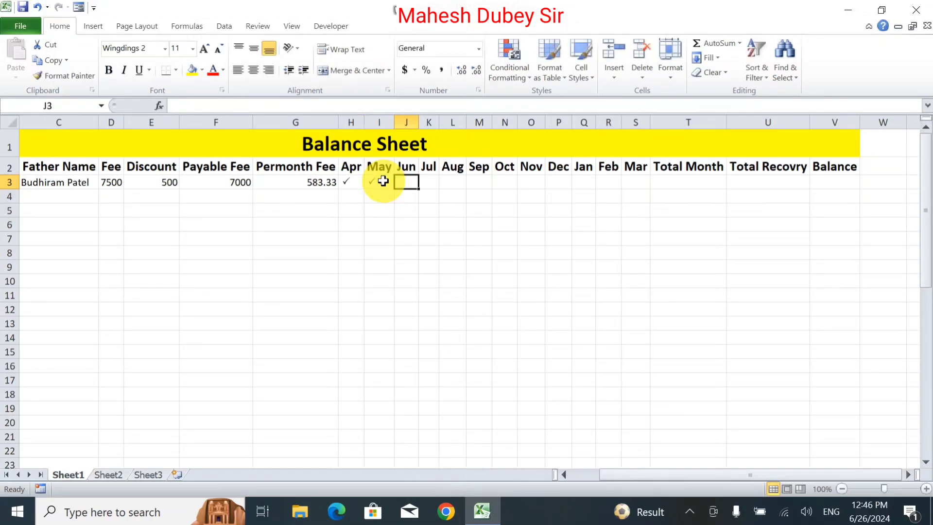
Add ticks (P) under Jun and Jul, moving on to Total Month.
text(P)
key(Tab)
text(P)
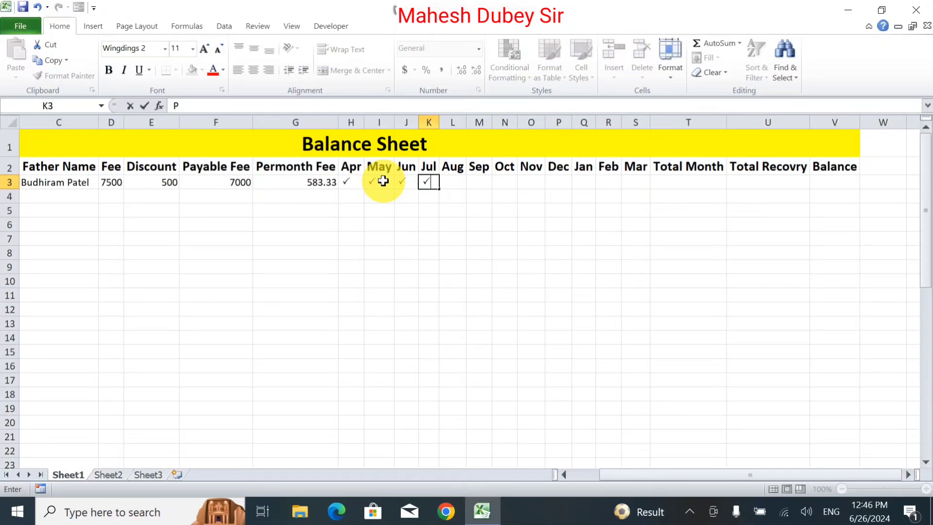
key(Tab)
key(Tab)
key(Tab)
key(Tab)
key(Tab)
key(Tab)
key(Tab)
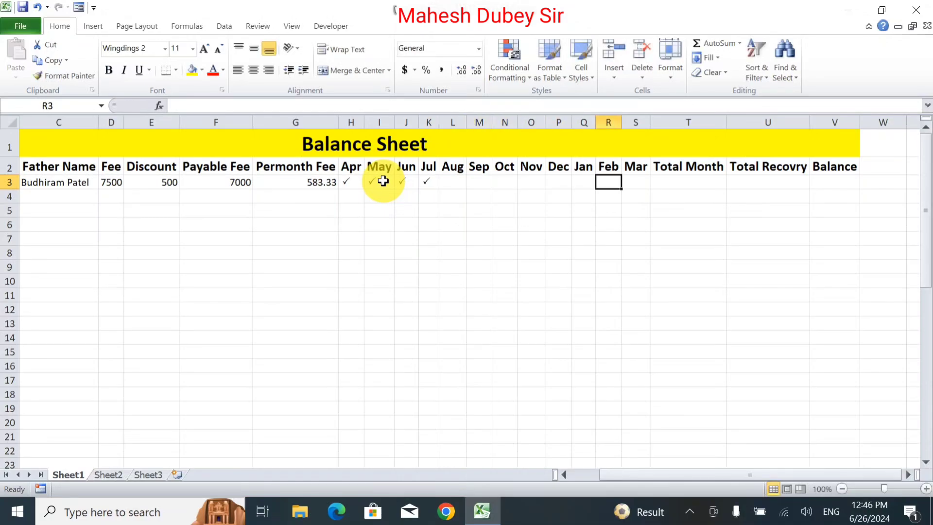
key(Tab)
key(Tab)
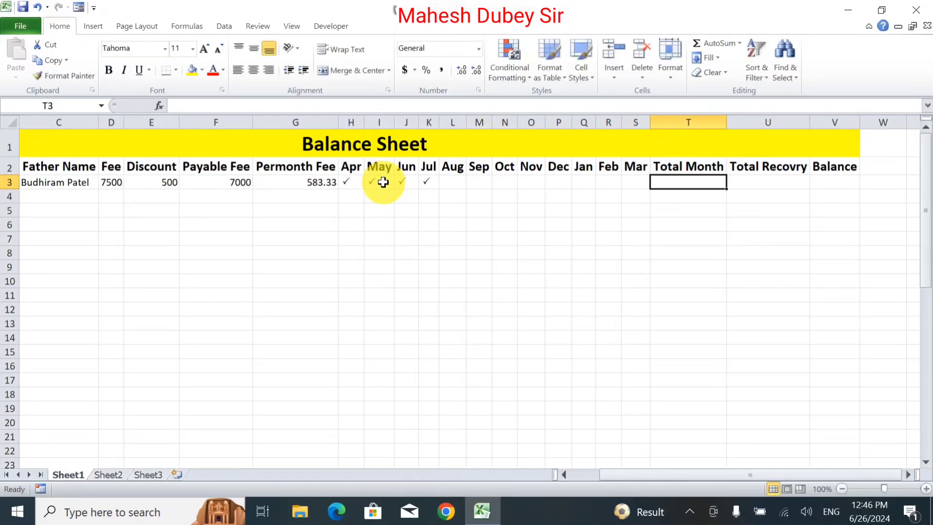
Enter =COUNTA(H3:S3) in T3 to count SP1001's paid months, giving 4.
text(=)
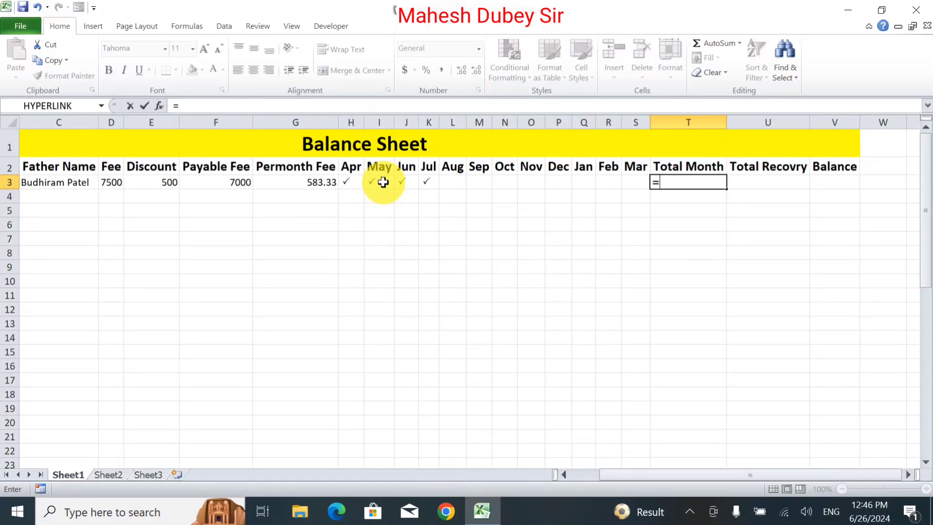
text(co)
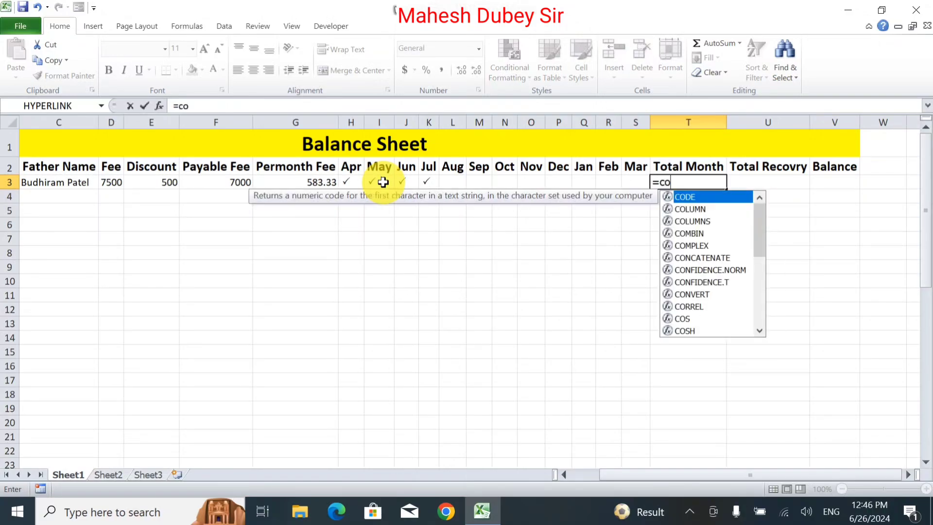
text(un)
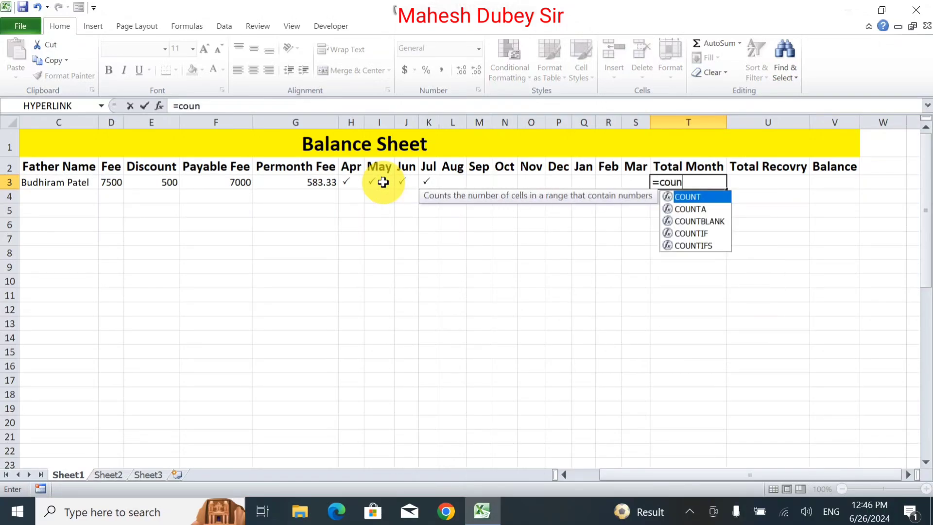
double_click(691, 209)
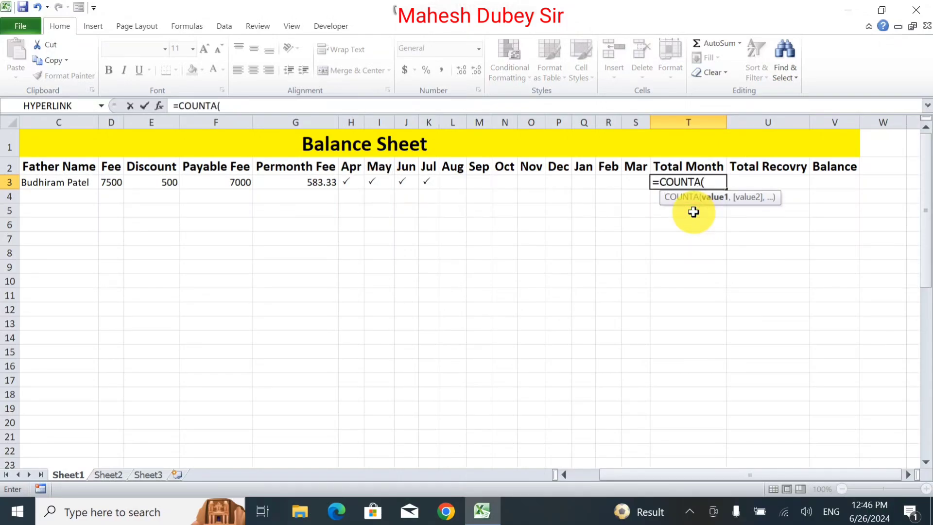
click(348, 182)
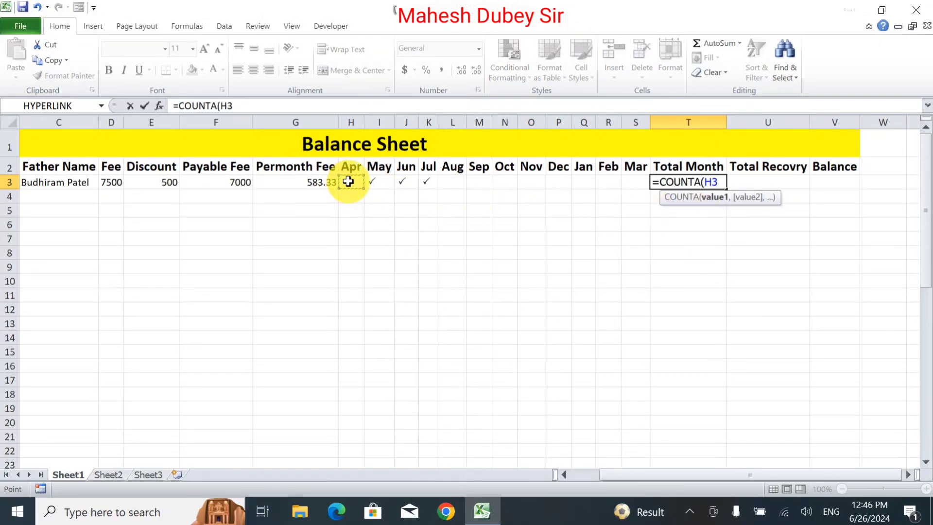
drag(348, 182, 628, 181)
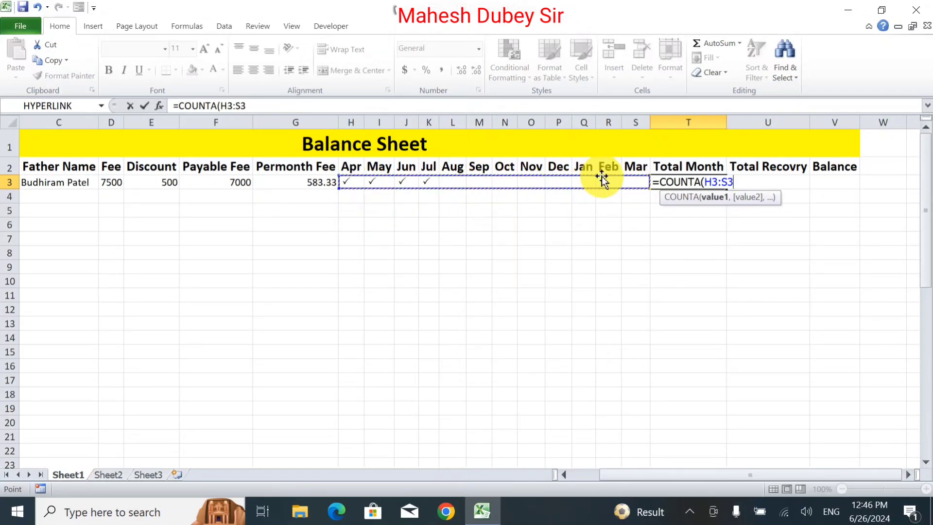
text())
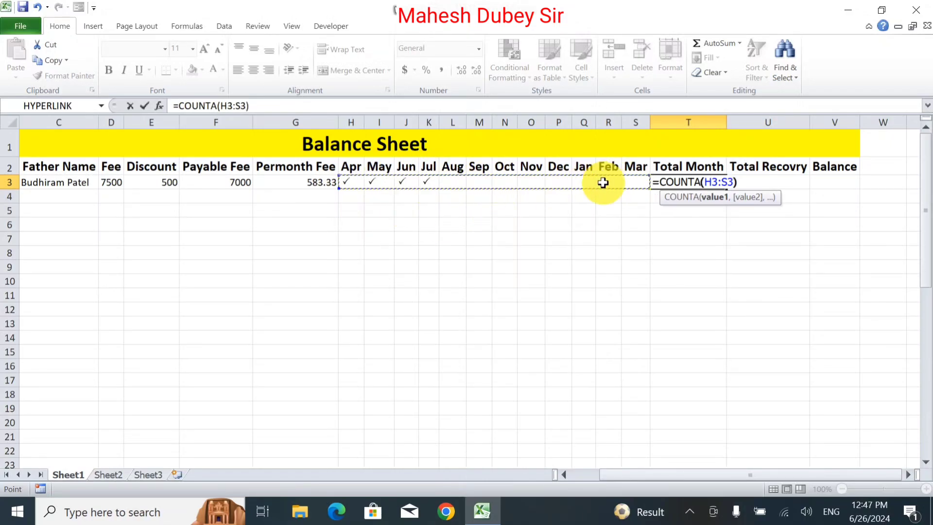
key(Return)
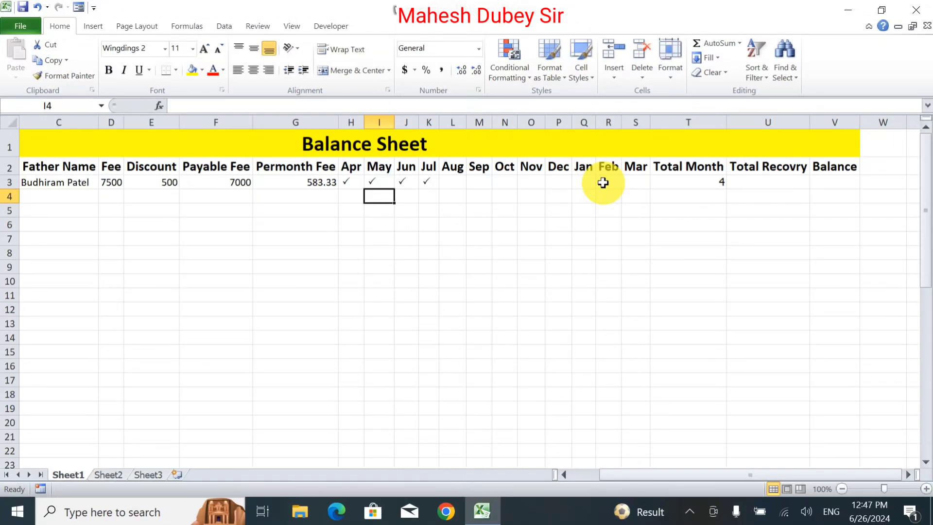
click(714, 184)
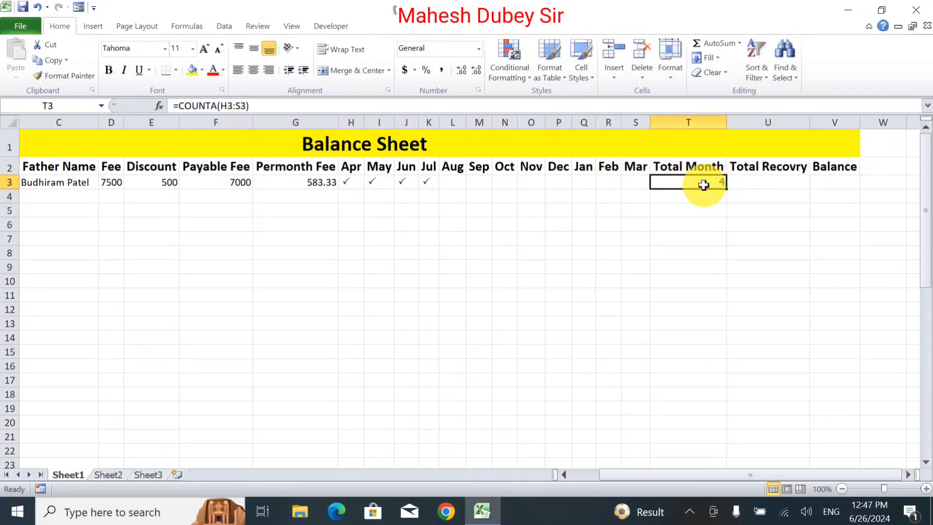
Enter =G3*T3 in Total Recovry cell U3.
click(748, 182)
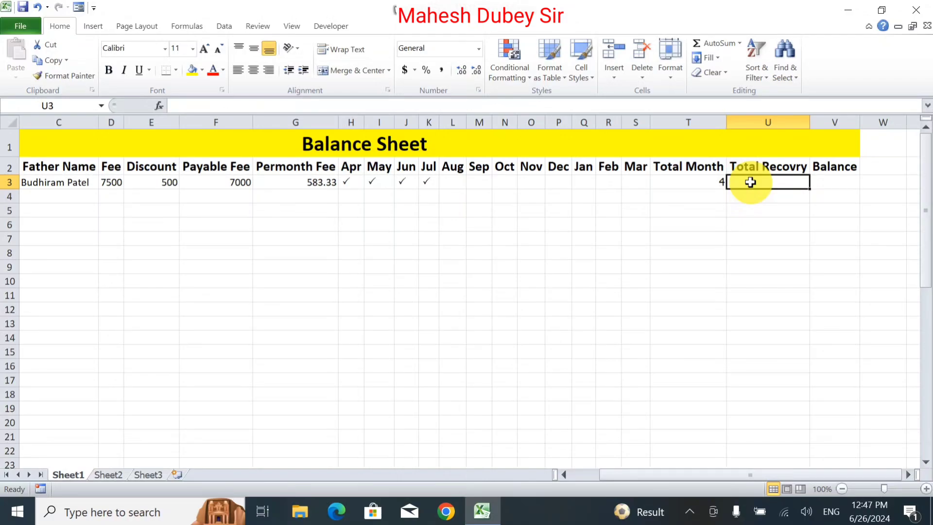
text(=)
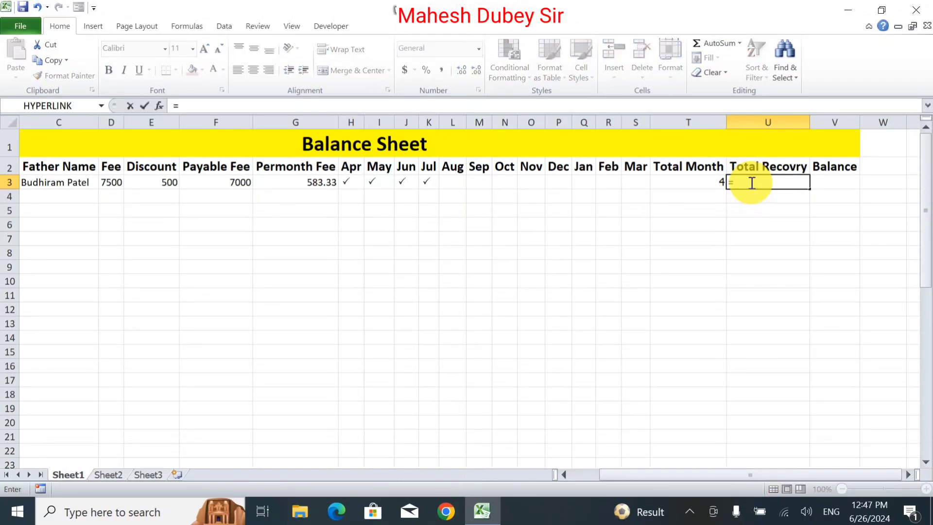
click(321, 185)
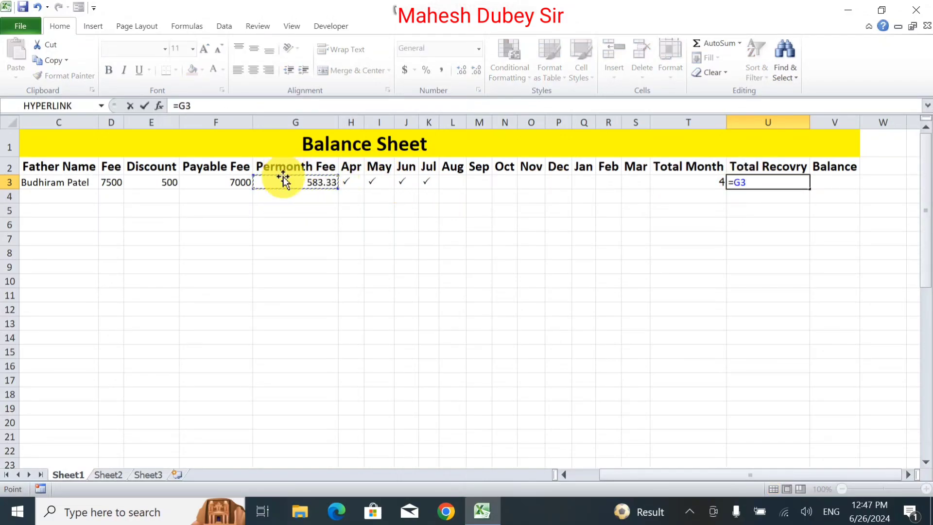
text(*)
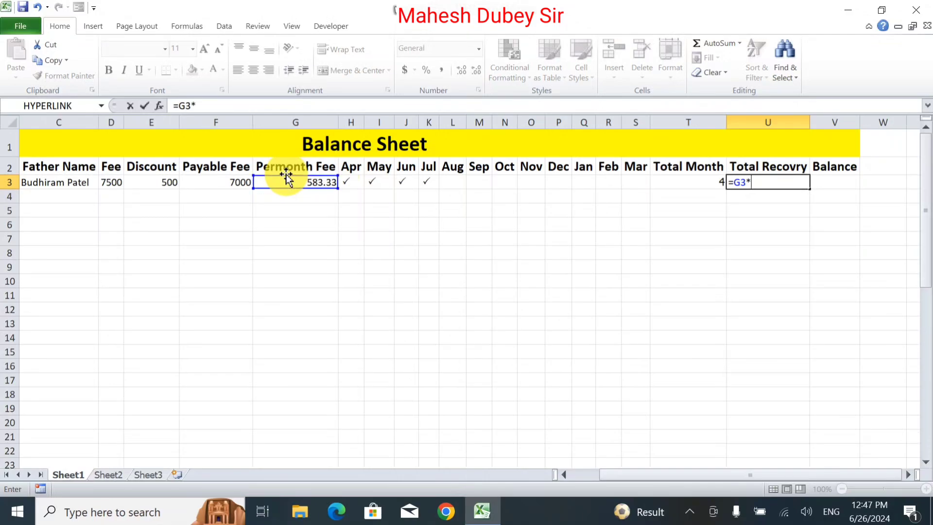
click(700, 185)
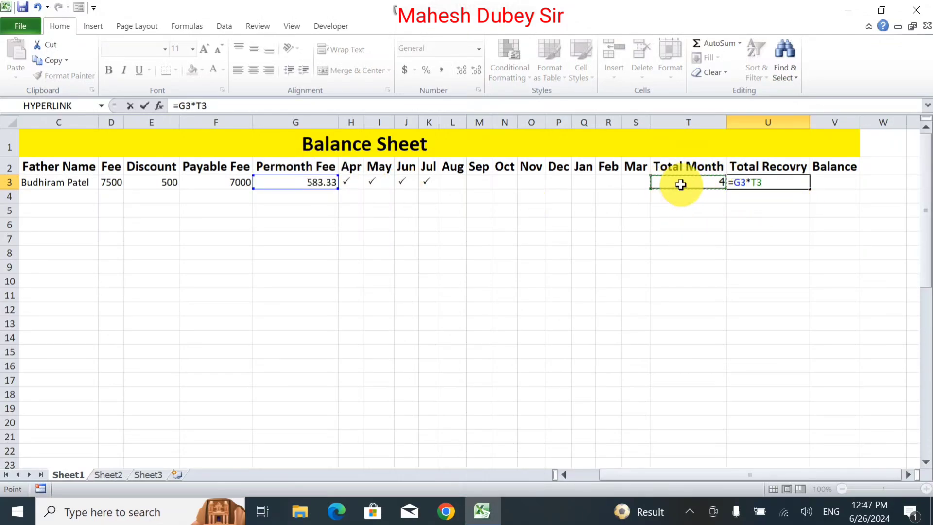
key(Tab)
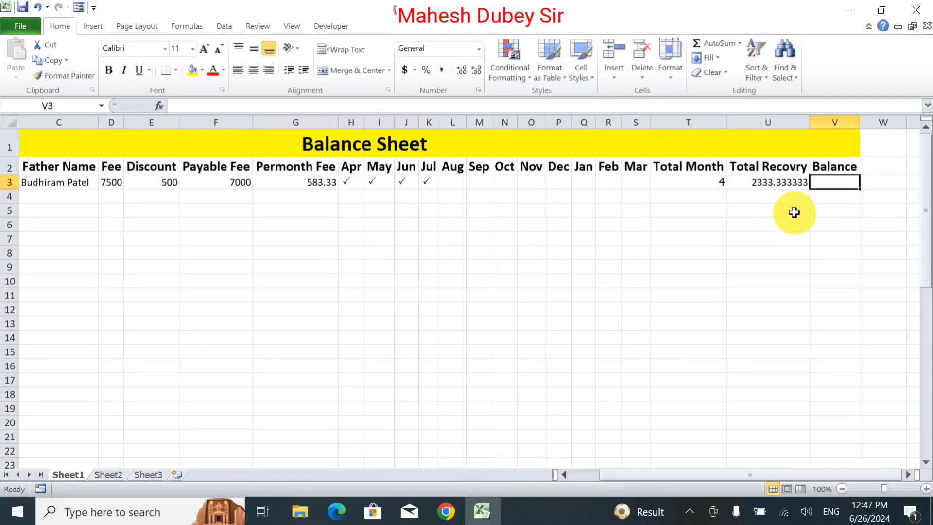
Decrease U3's decimals so the recovery shows 2333.33.
click(777, 182)
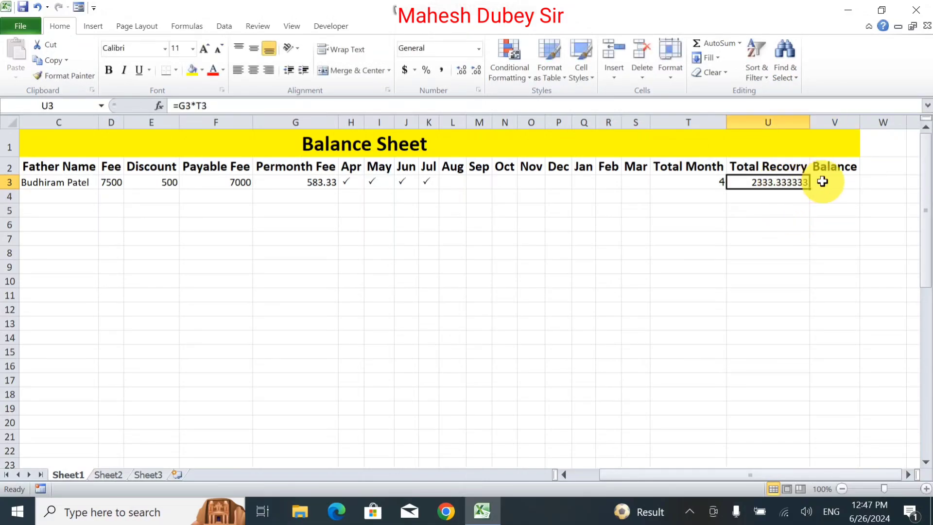
drag(821, 182, 192, 437)
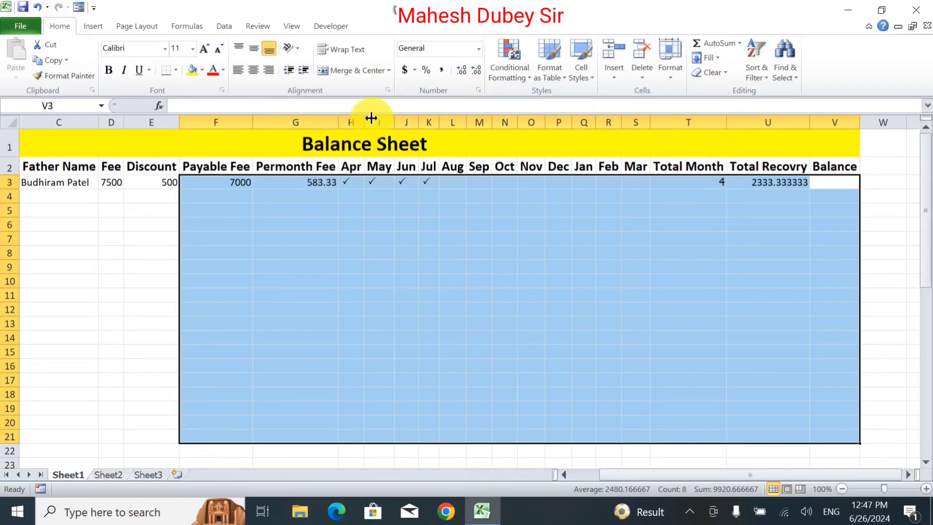
click(475, 70)
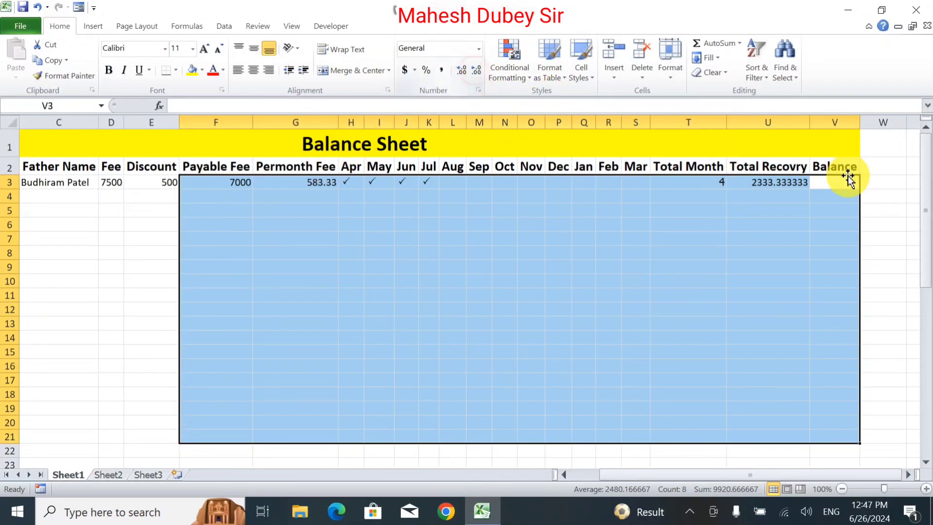
click(785, 183)
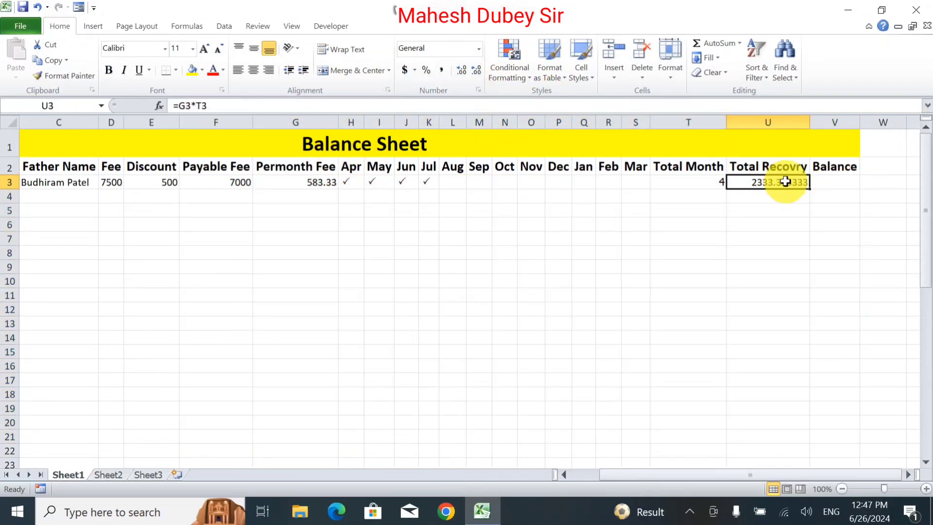
click(477, 70)
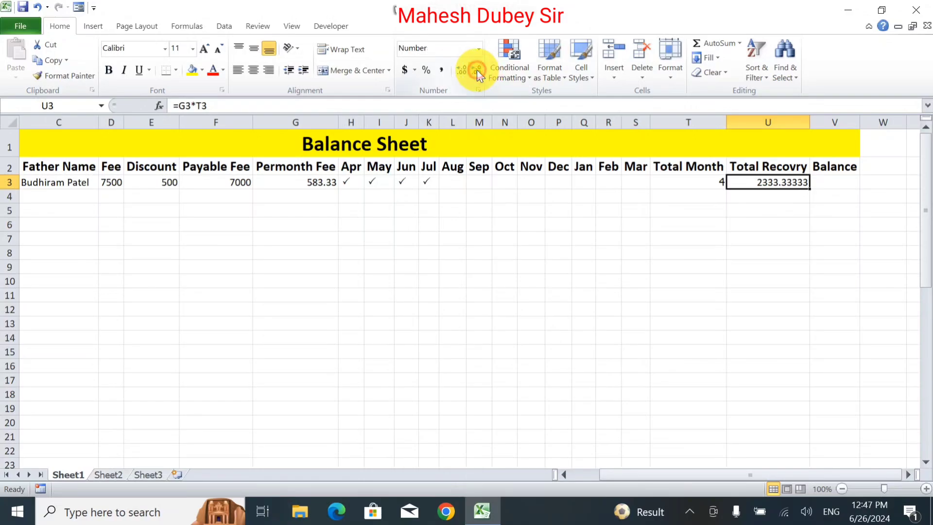
click(478, 70)
click(477, 71)
click(478, 71)
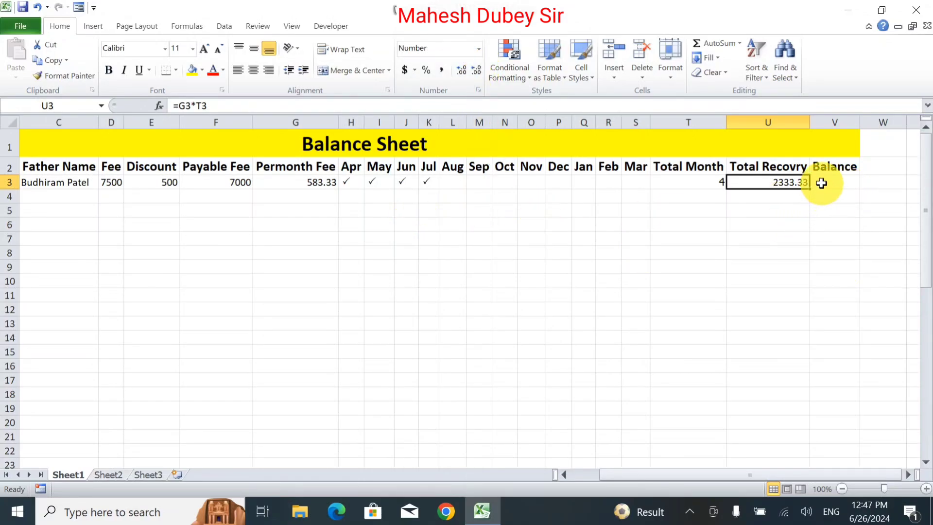
Check the Balance =F3-U3 in V3 showing 4666.67, then scroll back to column A.
click(838, 184)
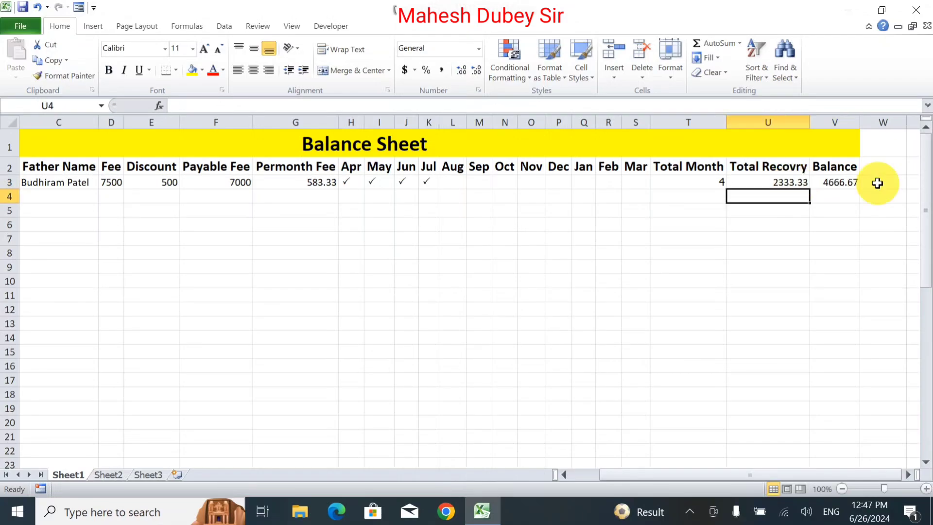
click(832, 181)
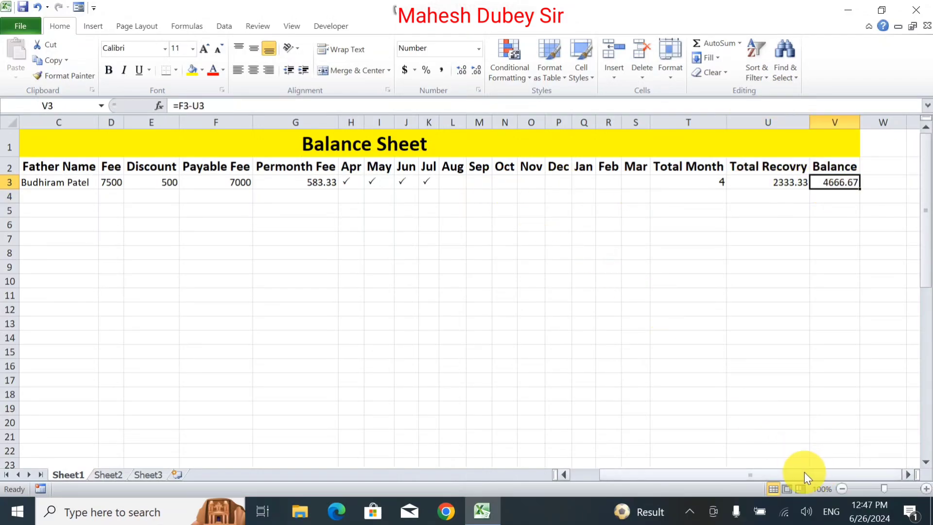
drag(802, 475, 646, 484)
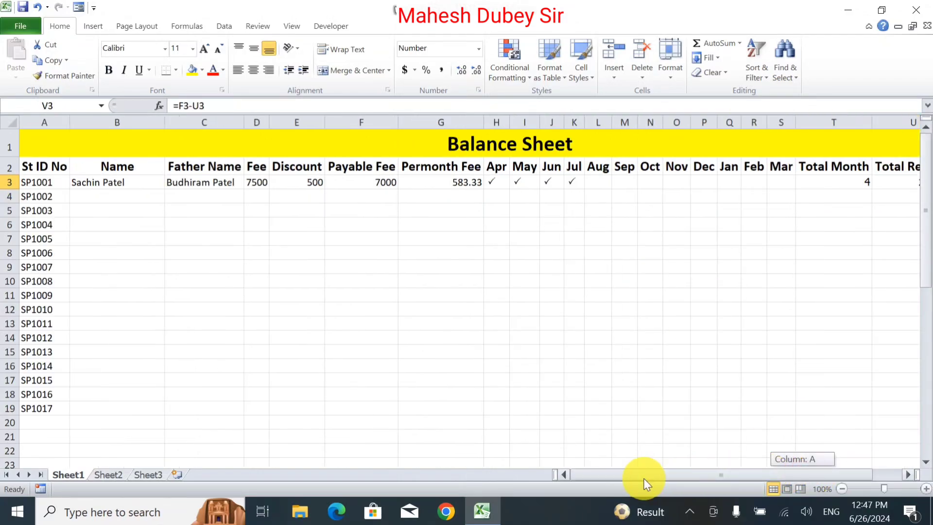
Enter the second student's name, a CXXXXXX father-name placeholder, fee 8000 and discount 0 in row 4.
click(101, 195)
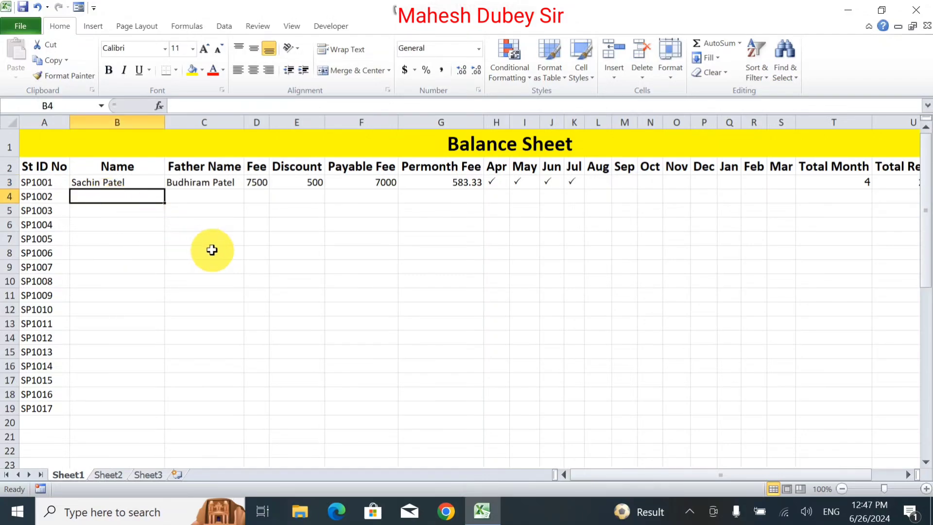
text(H)
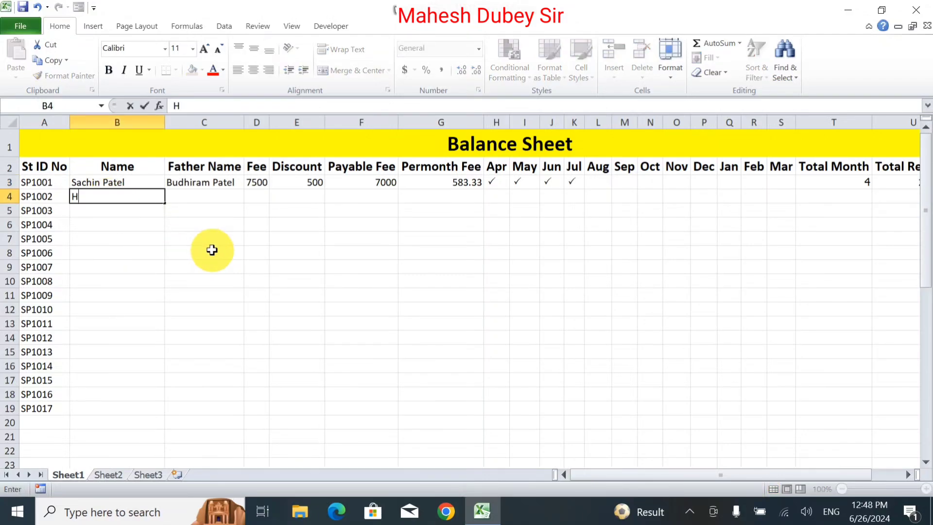
text(imanshu Patel)
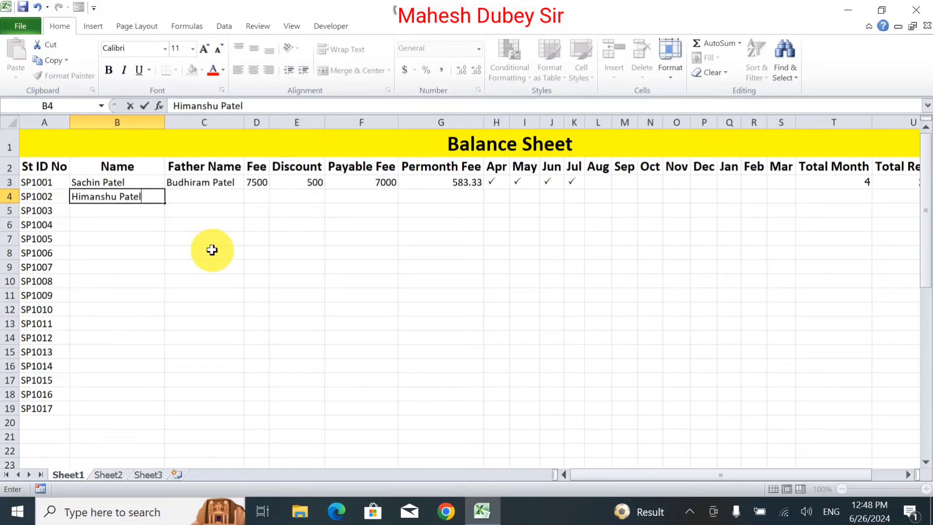
key(Tab)
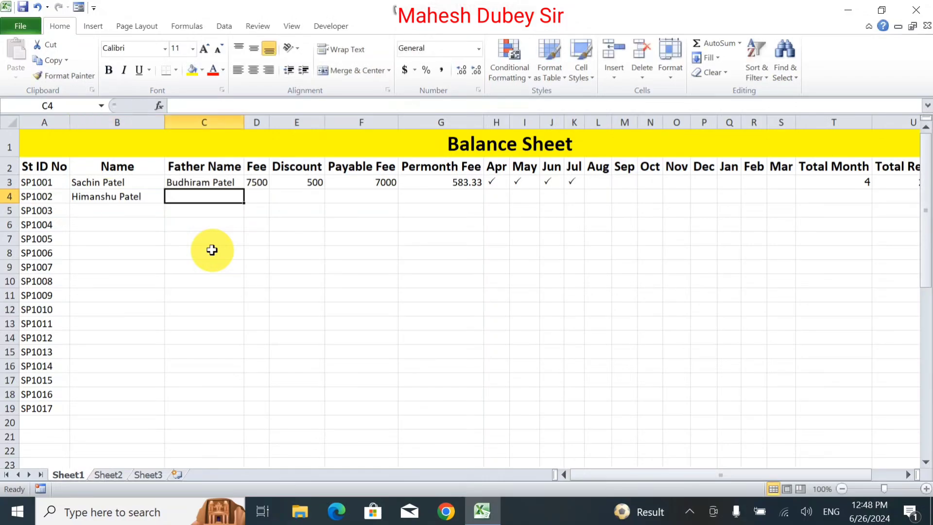
text(XXX)
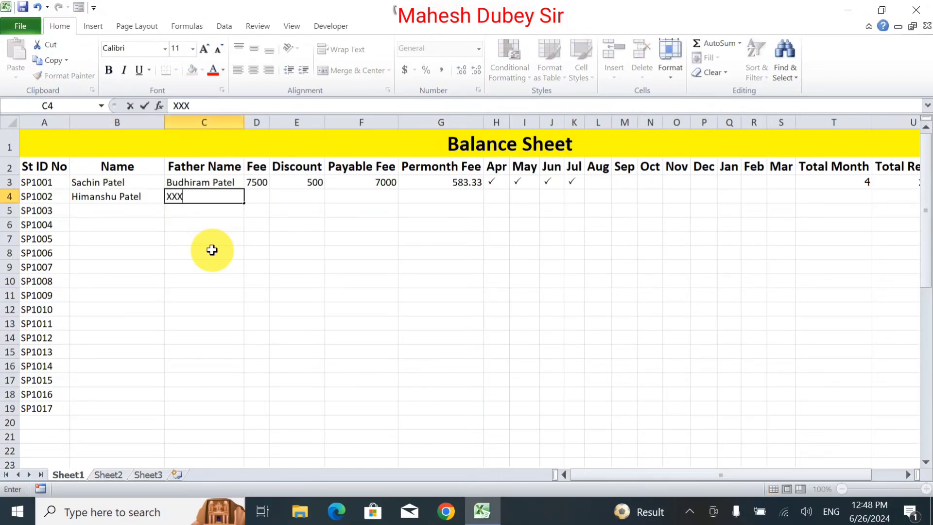
key(Tab)
key(Left)
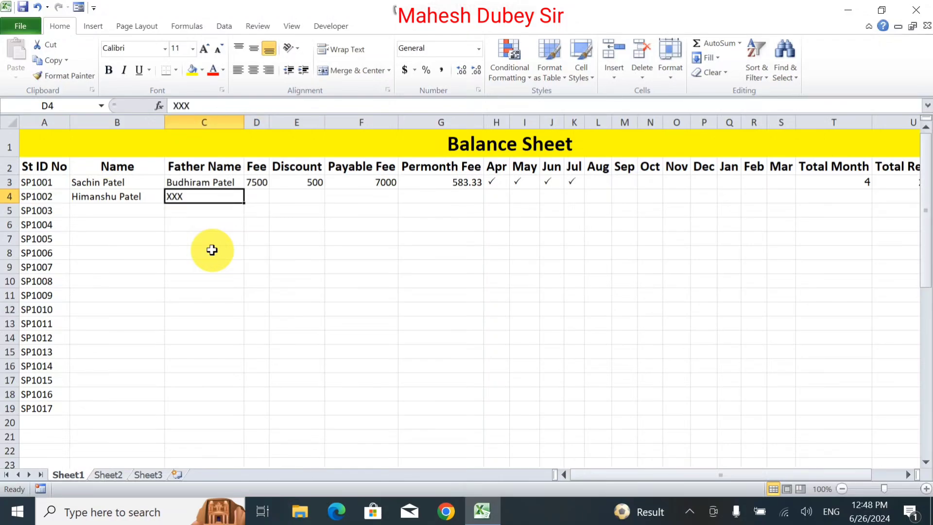
text(CXXXXXX)
key(Tab)
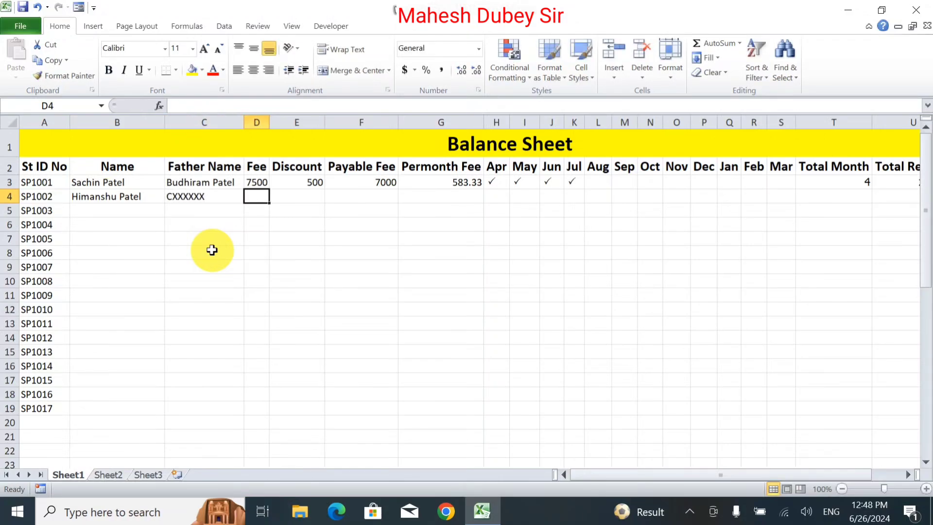
text(8000)
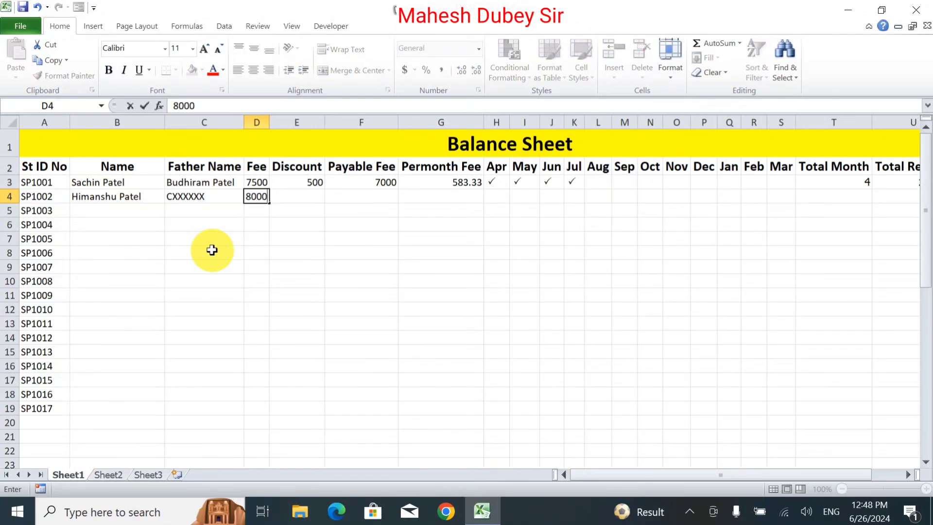
key(Tab)
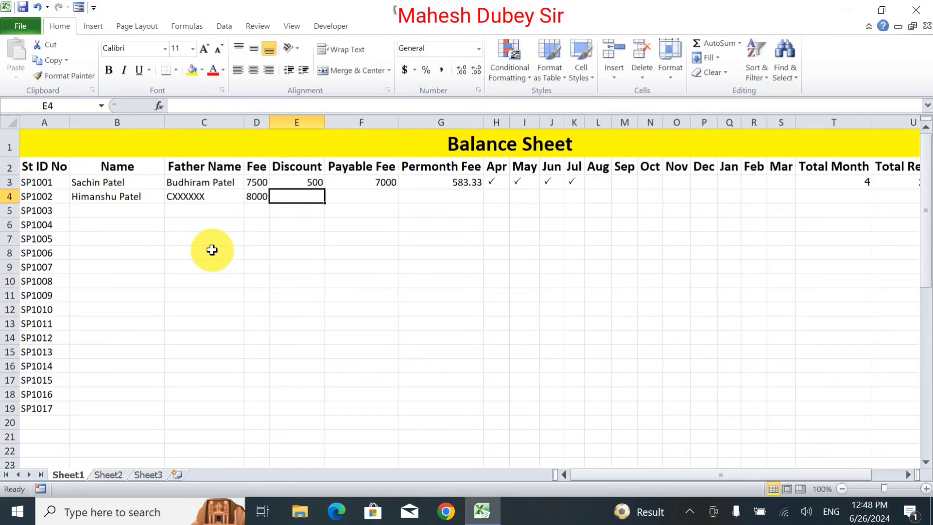
text(0)
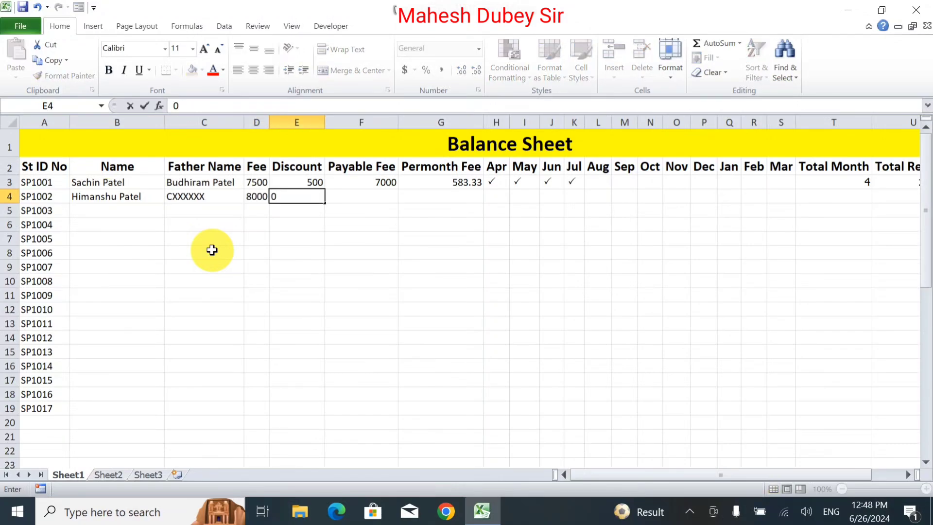
key(Tab)
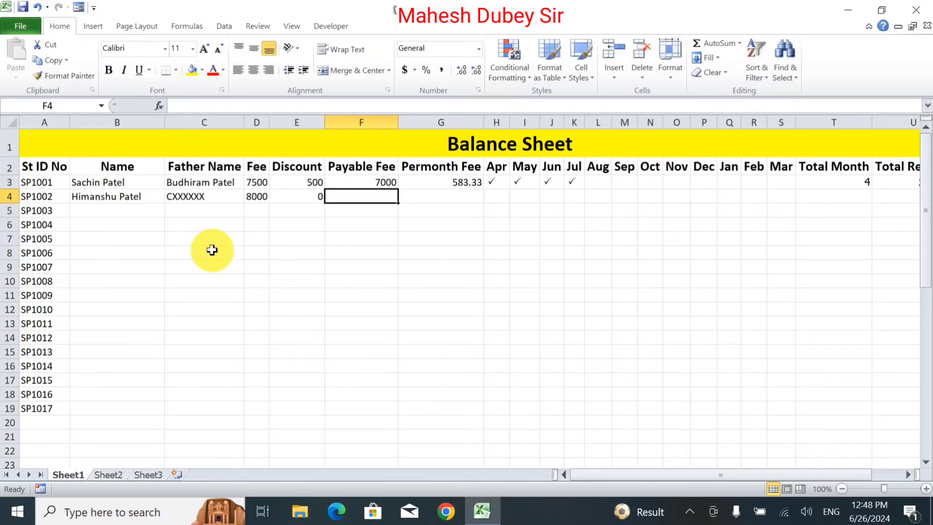
Copy the Payable Fee and Permonth Fee formulas from row 3 down to row 4 (8000, 666.67).
click(366, 183)
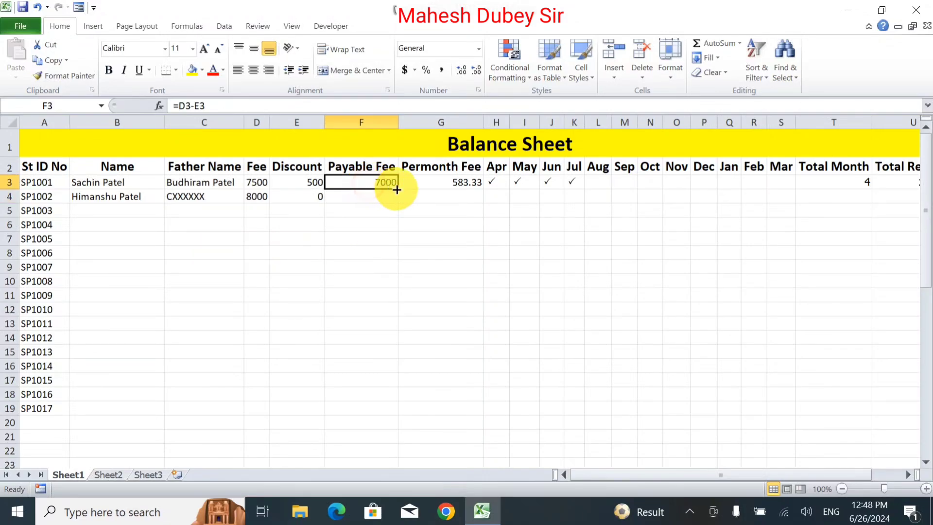
drag(399, 192, 400, 203)
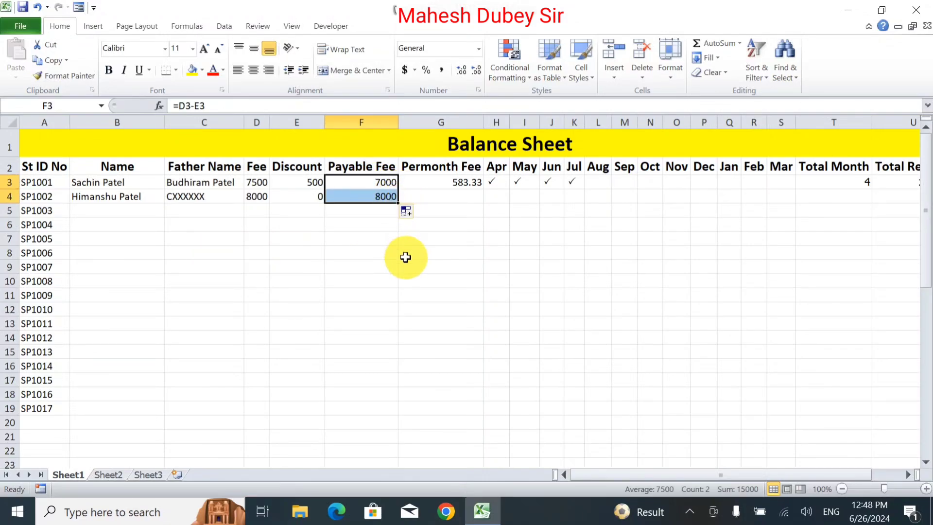
click(453, 200)
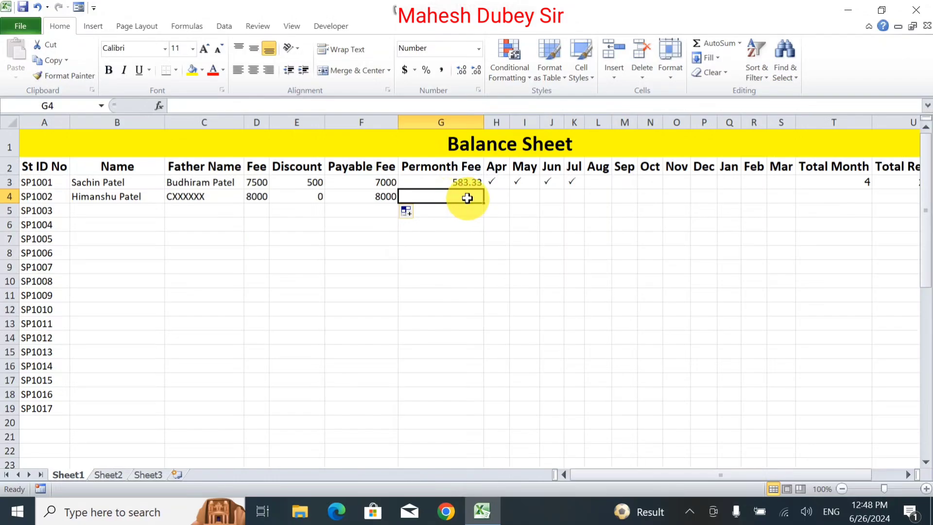
click(458, 180)
drag(486, 187, 483, 203)
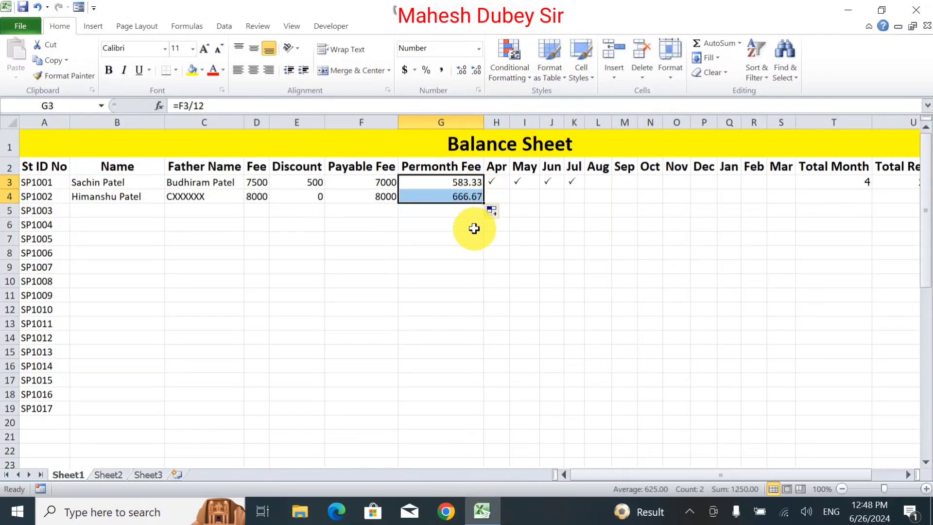
click(500, 196)
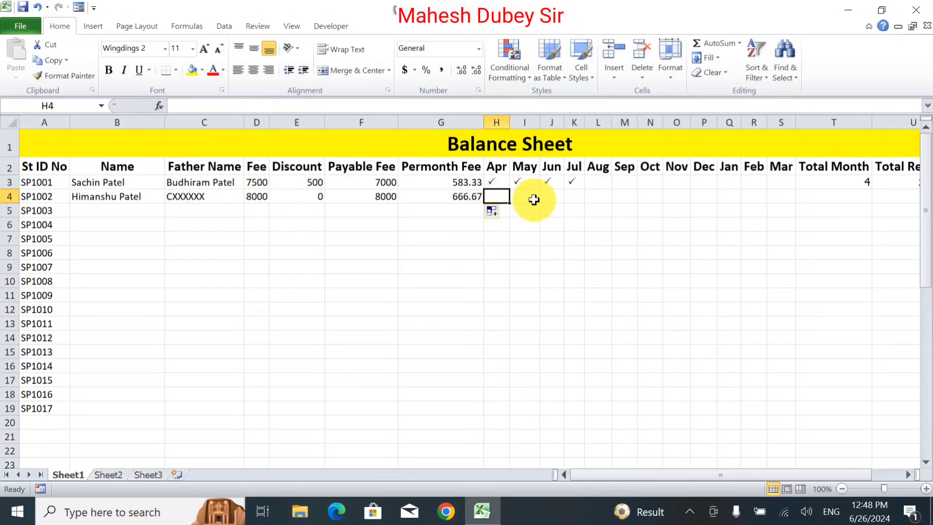
Tick the Apr through Sep months in row 4 with the P checkmark.
text(P)
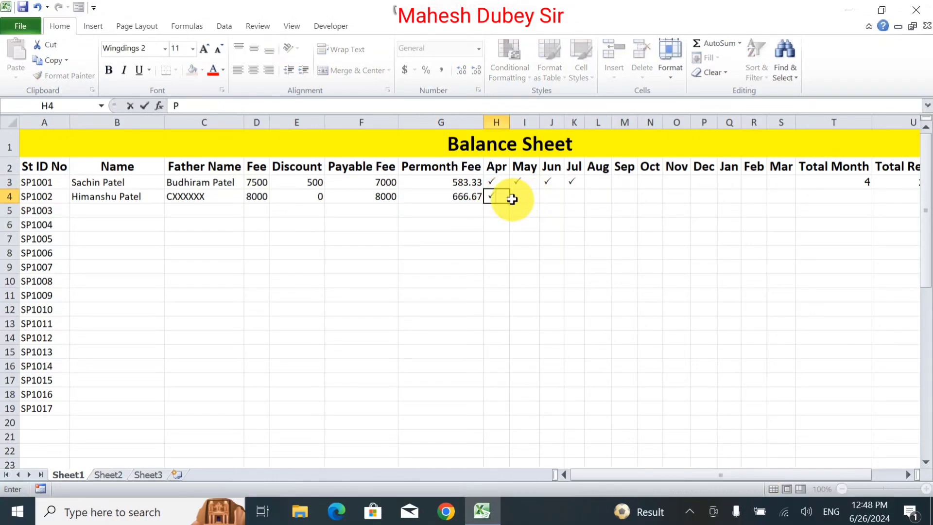
key(Tab)
text(P)
key(Tab)
text(P)
key(Tab)
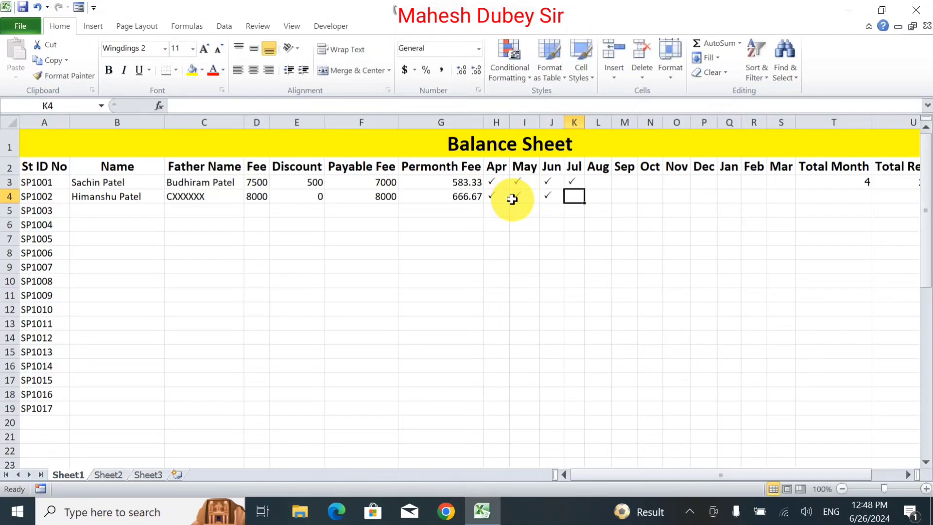
text(P)
key(Tab)
text(P)
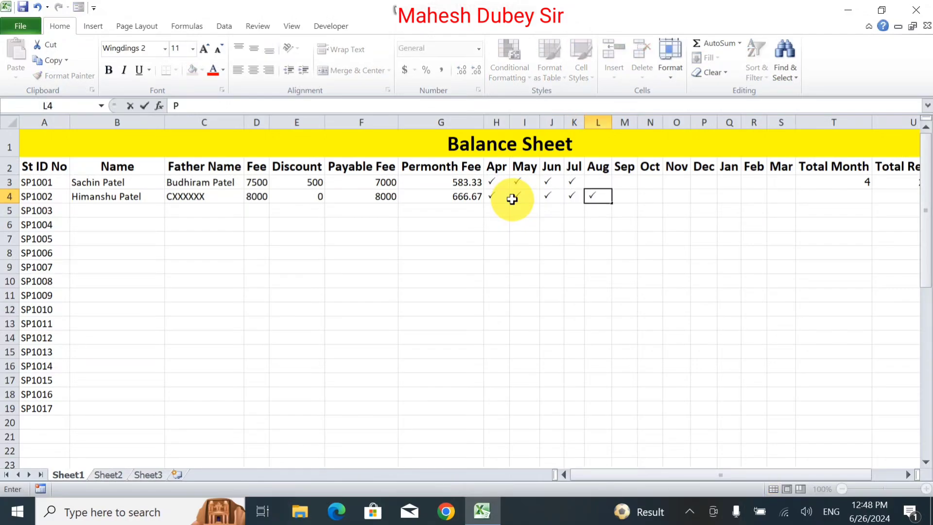
key(Tab)
text(P)
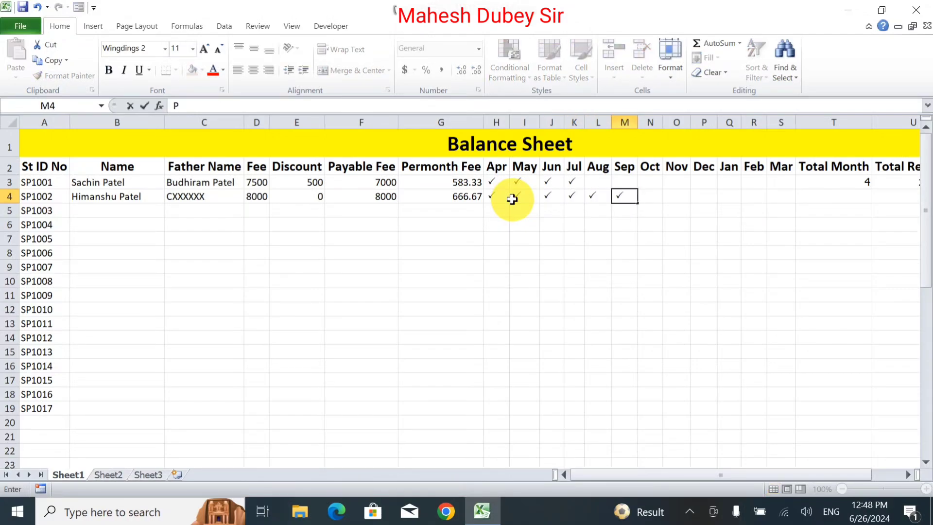
key(Tab)
key(Tab)
key(Tab)
key(Tab)
key(Tab)
key(Tab)
key(Tab)
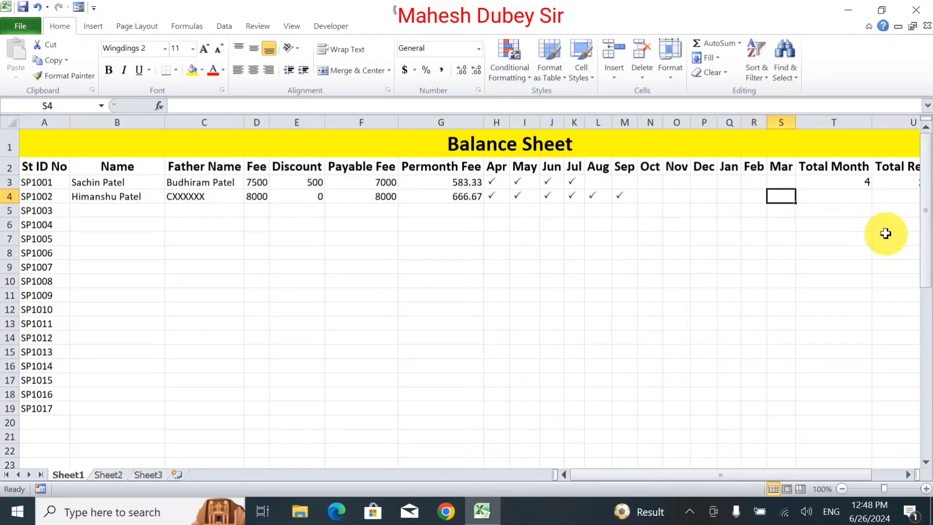
Complete row 4's Total Month 6, Total Recovry 4000.00 and Balance 4000.00 from the formulas above.
click(864, 184)
click(854, 196)
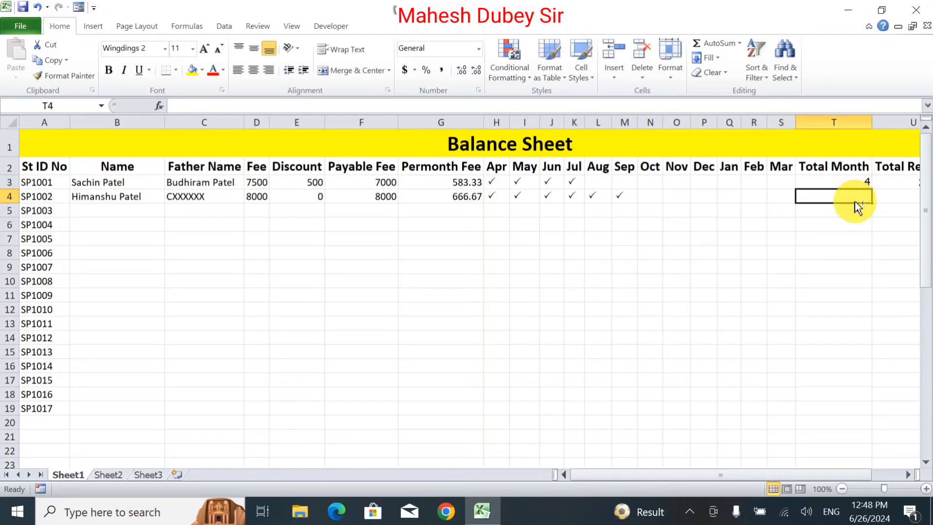
key(Tab)
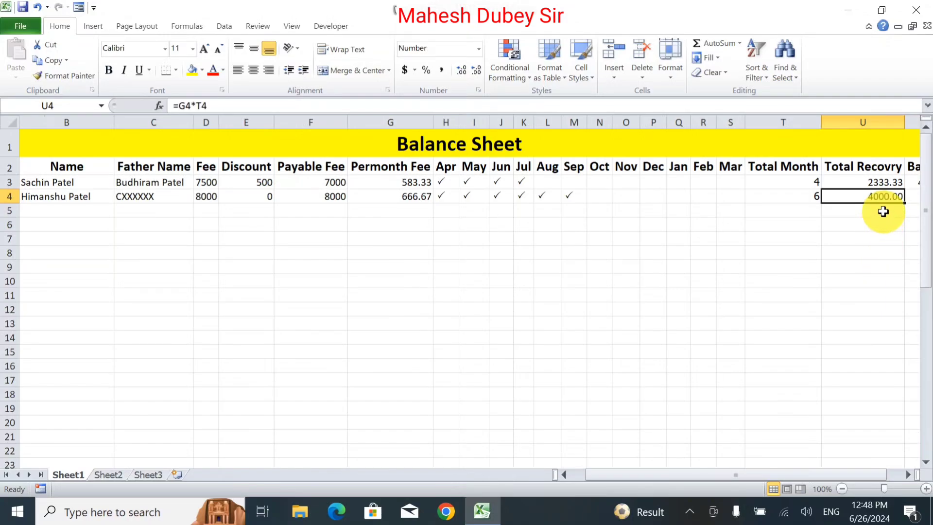
key(Tab)
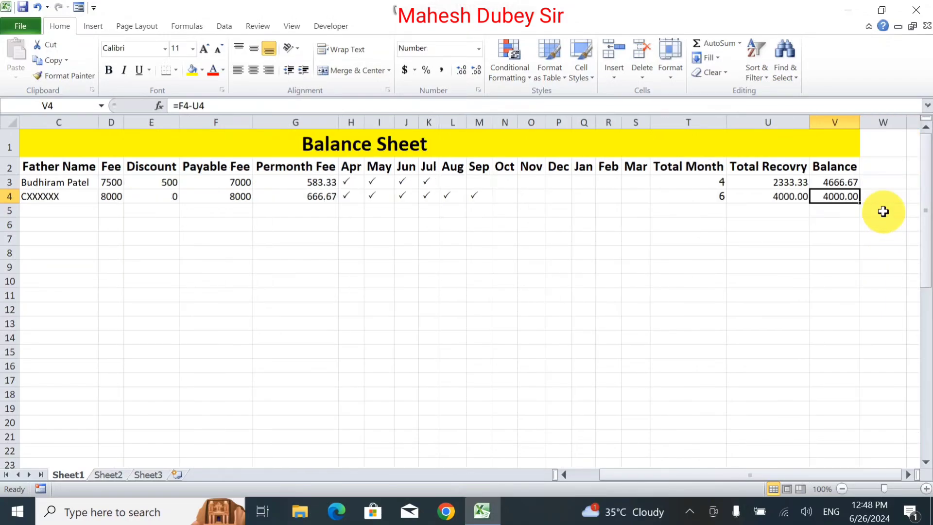
key(Left)
key(Left)
key(Left)
key(Left)
key(Left)
key(Left)
key(Left)
key(Left)
key(Left)
key(Left)
key(Left)
key(Left)
key(Left)
key(Left)
key(Left)
key(Left)
key(Left)
key(Left)
key(Left)
key(Left)
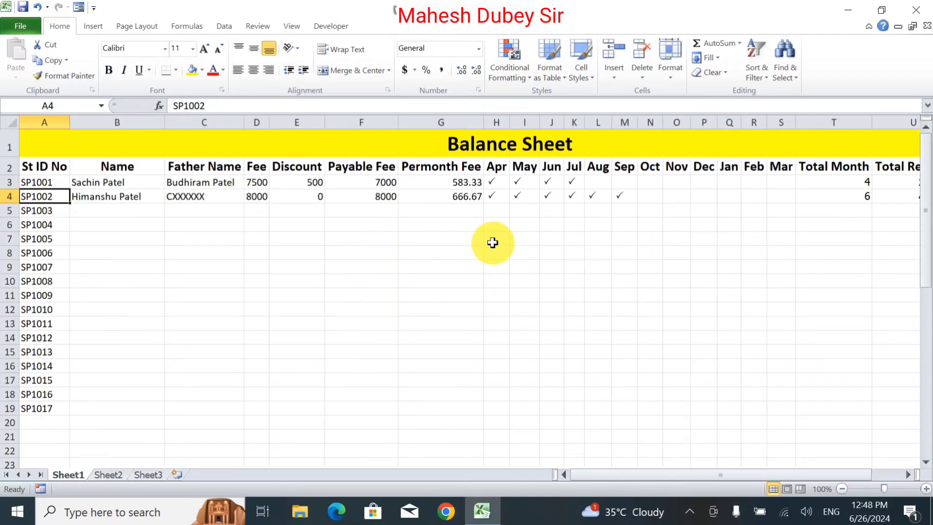
Enter the third student's name, father's name, fee 7500 and discount 1000 in row 5.
click(87, 212)
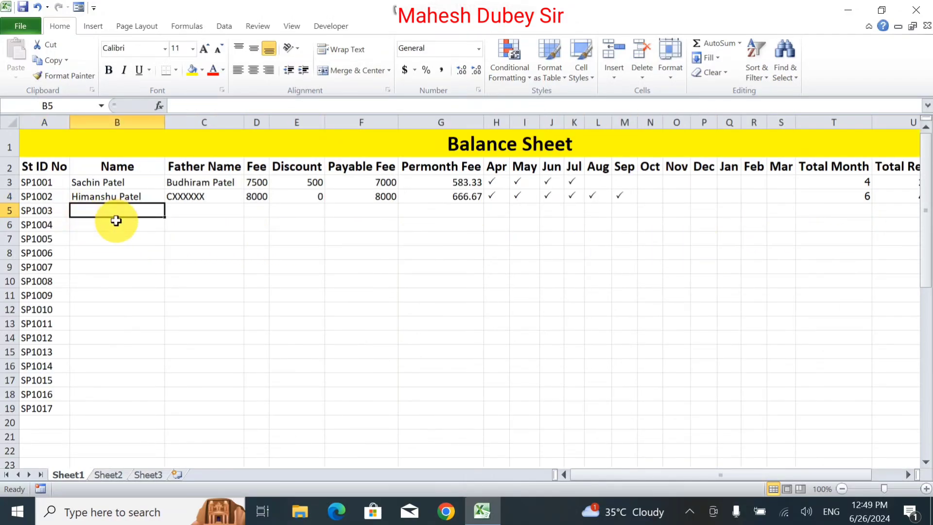
text(Suraj)
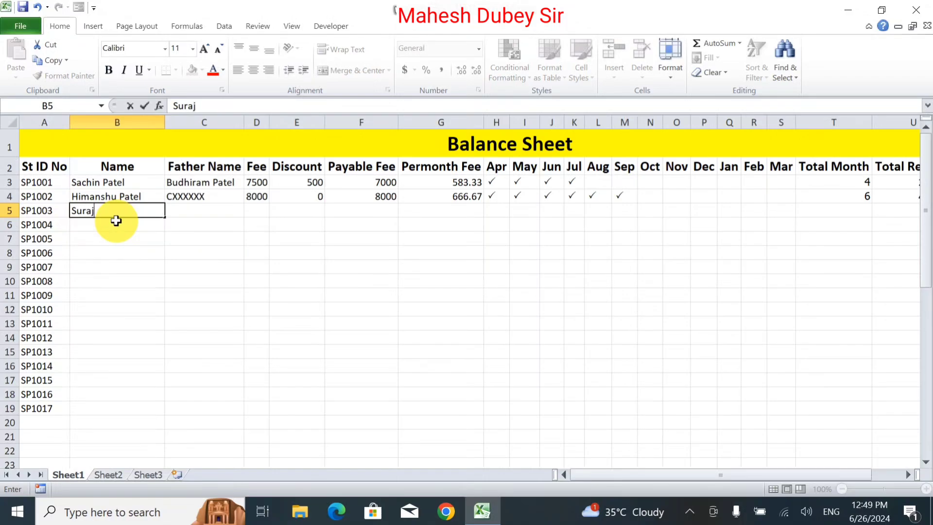
key(Tab)
text(RR)
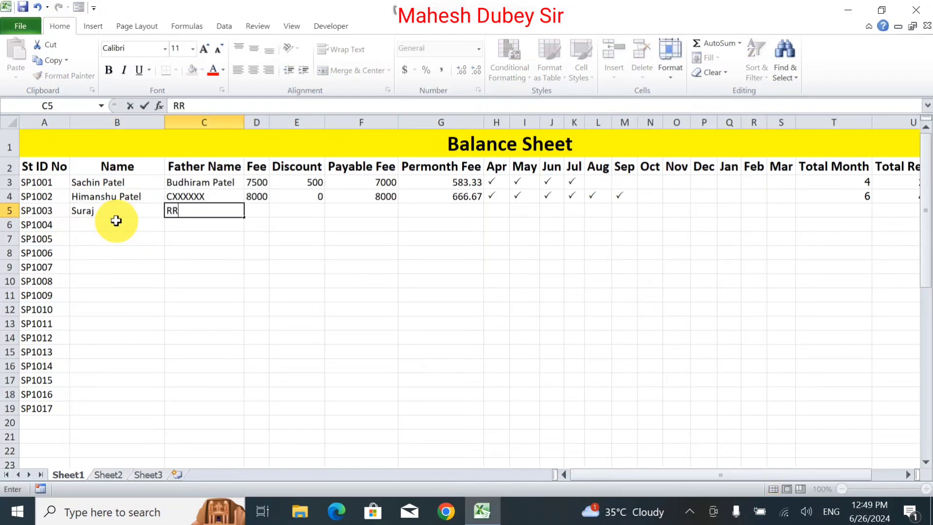
key(Tab)
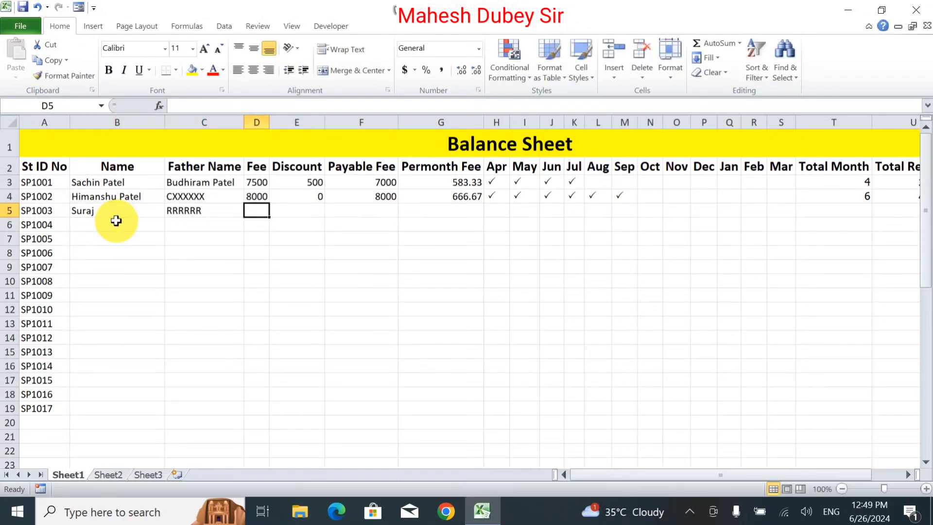
text(7500)
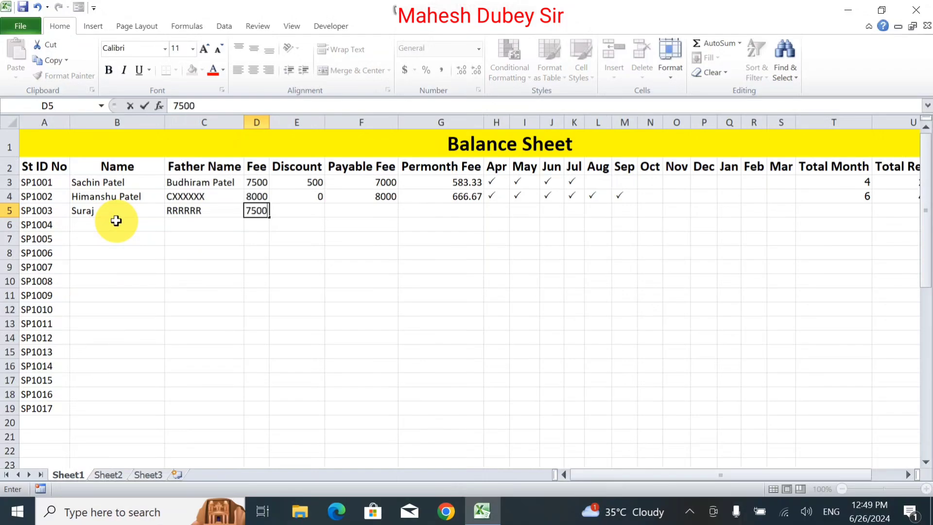
key(Tab)
text(1)
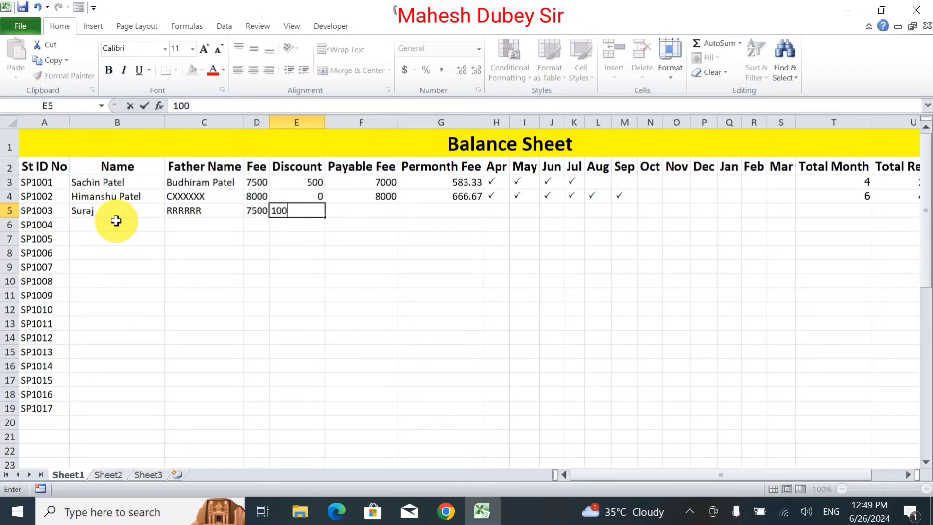
key(Tab)
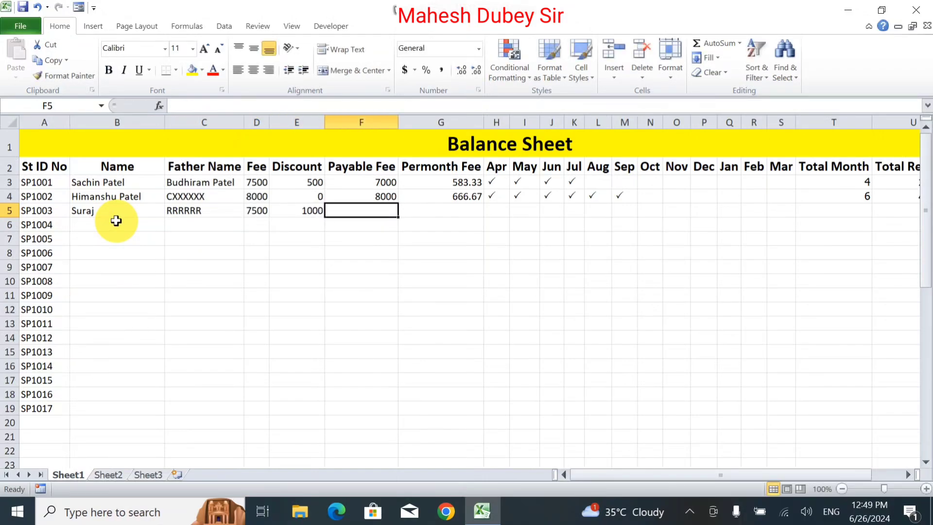
Fill row 5's Payable and Permonth Fee formulas and tick the months Apr through Oct.
key(Tab)
key(ctrl+d)
key(Tab)
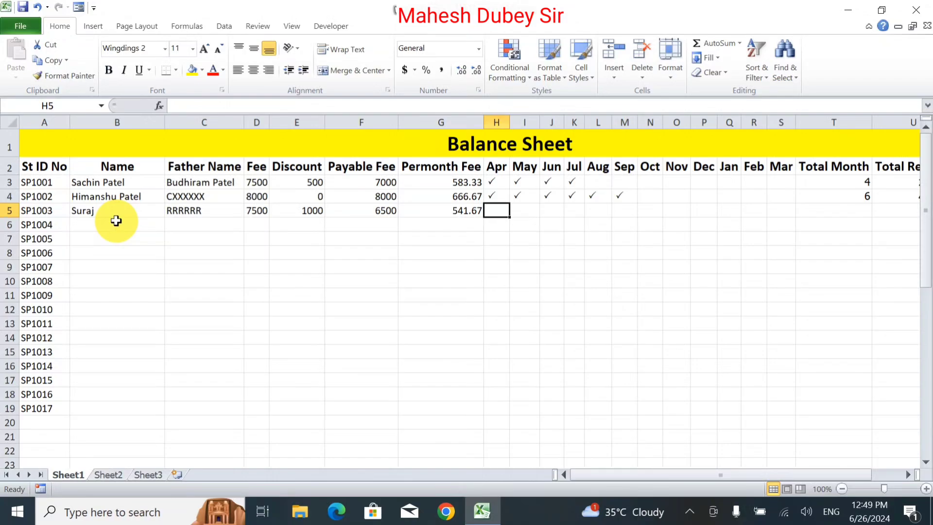
key(Tab)
key(Tab)
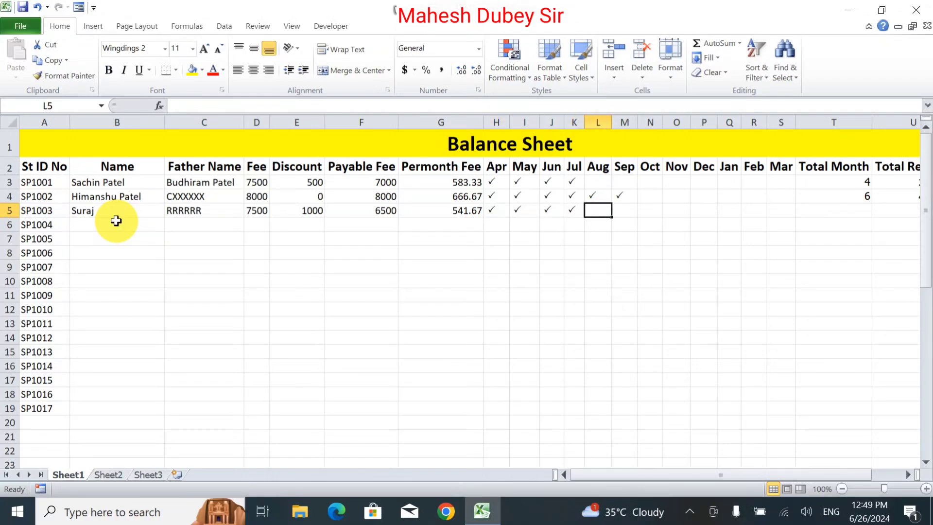
text(P)
key(Tab)
key(Tab)
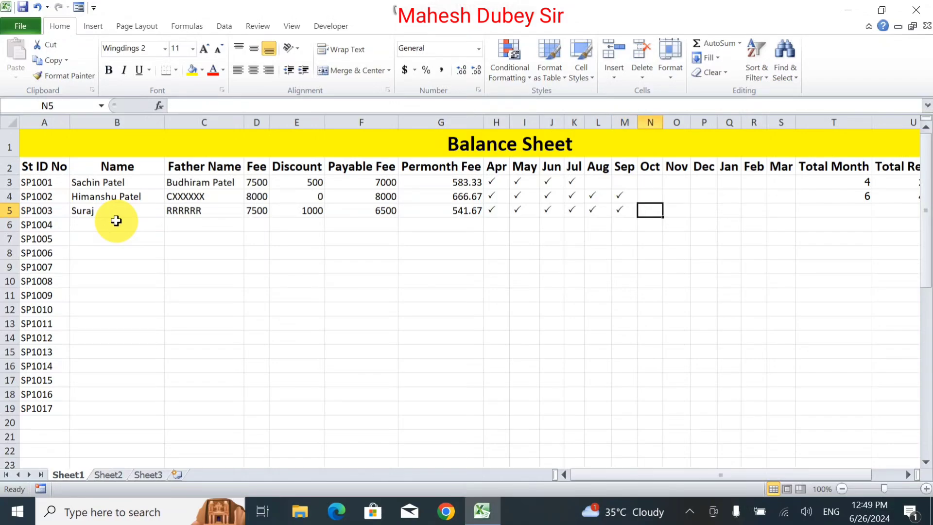
text(P)
key(Tab)
key(Tab)
key(Tab)
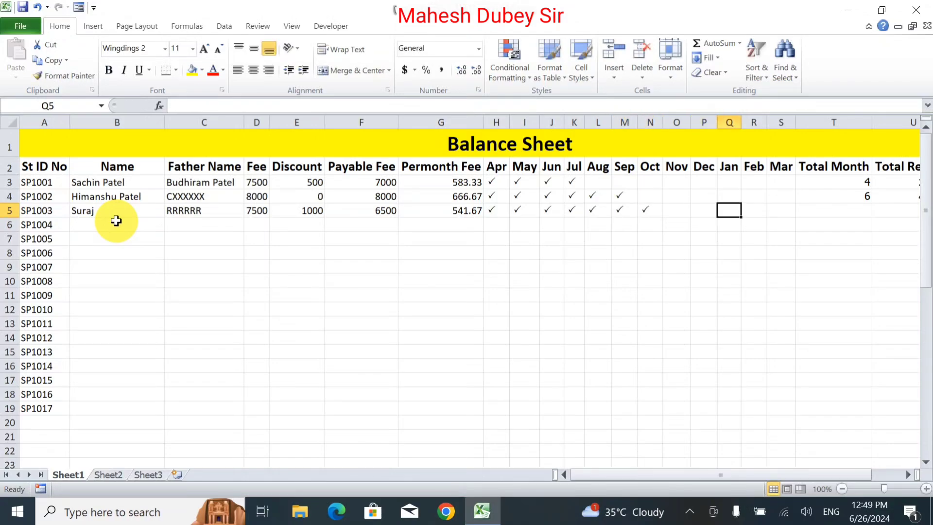
Fill row 5's Total Month 7, Total Recovry 3791.67 and Balance 2708.33.
key(Tab)
key(Tab)
key(Tab)
key(Tab)
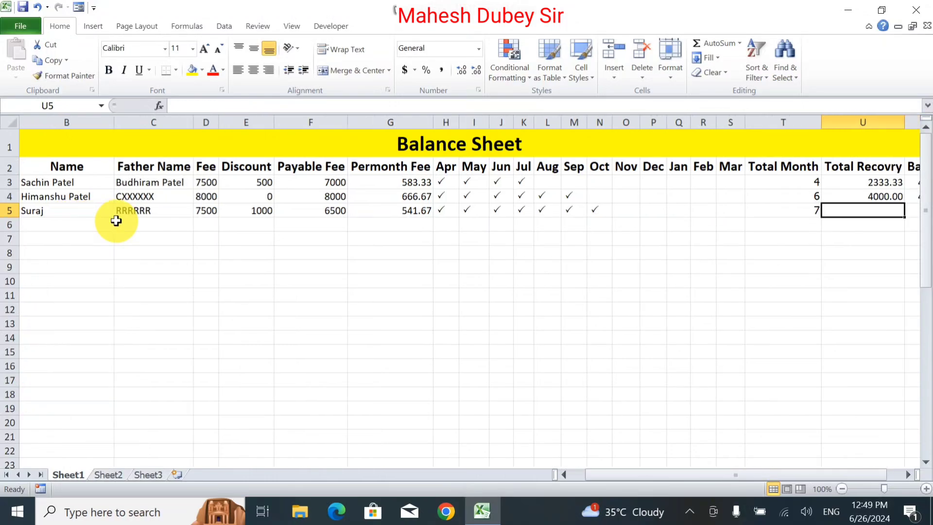
key(ctrl+d)
key(Tab)
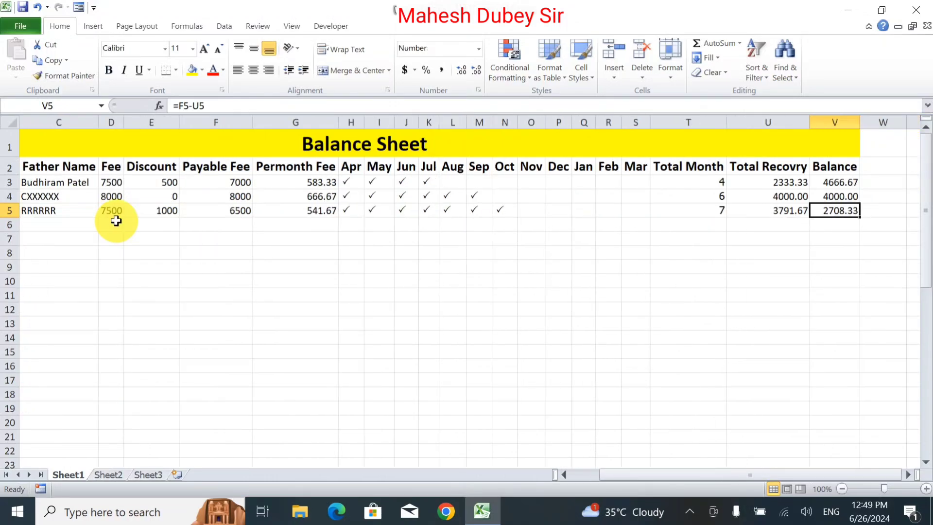
key(Return)
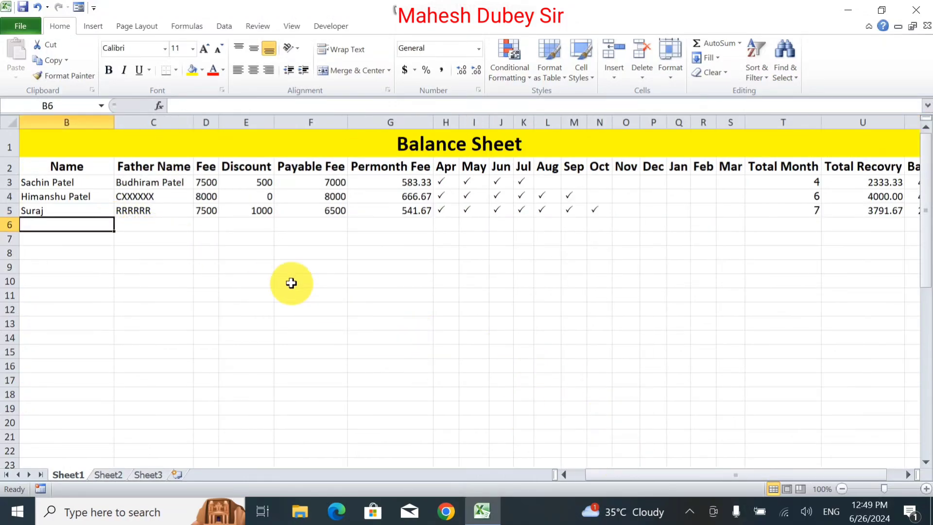
Apply All Borders to the table range A2:V20.
click(564, 474)
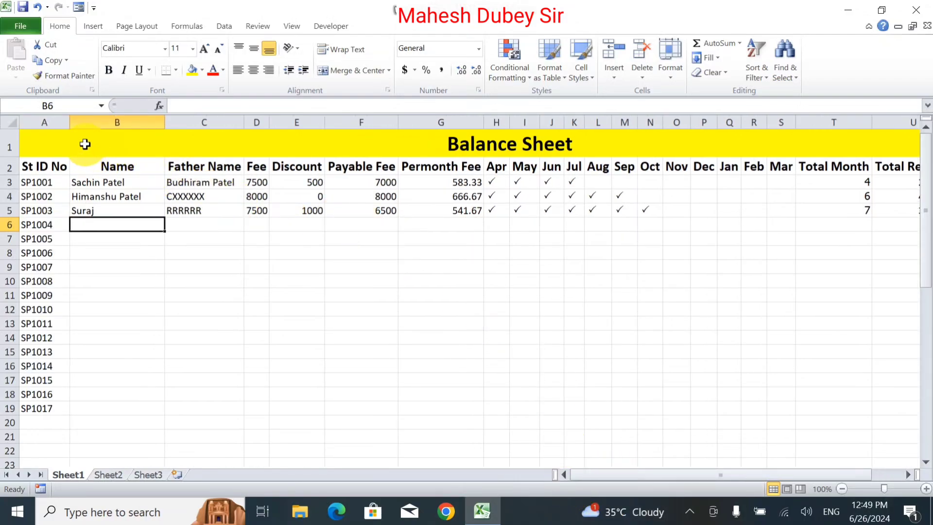
drag(83, 142, 369, 406)
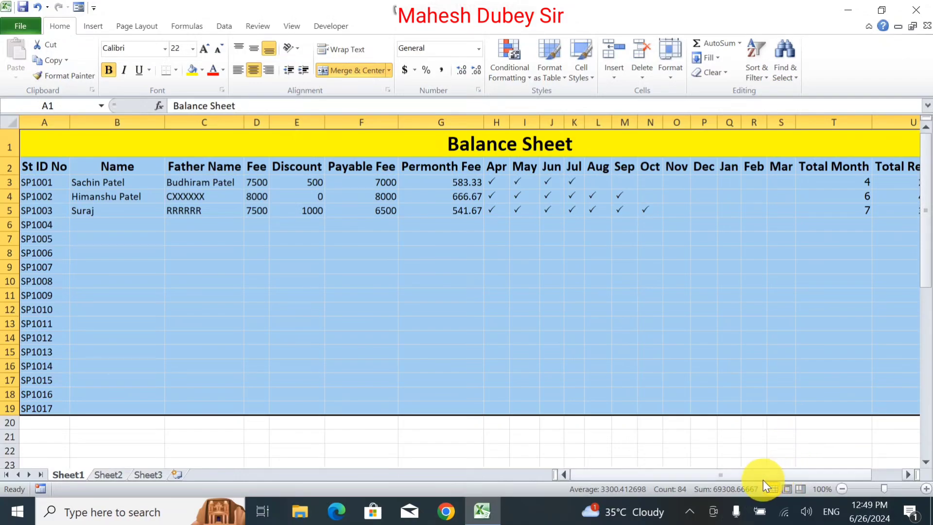
drag(761, 479, 646, 475)
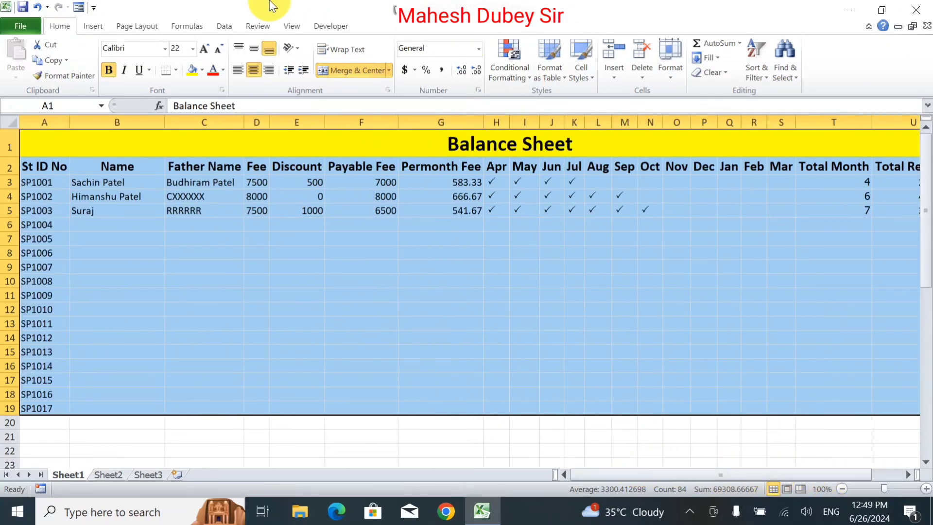
click(254, 154)
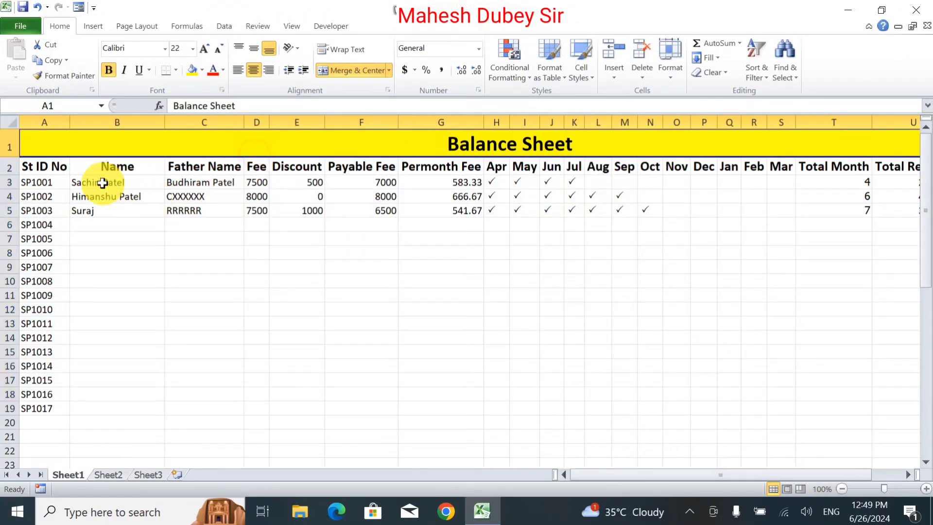
drag(20, 166, 827, 426)
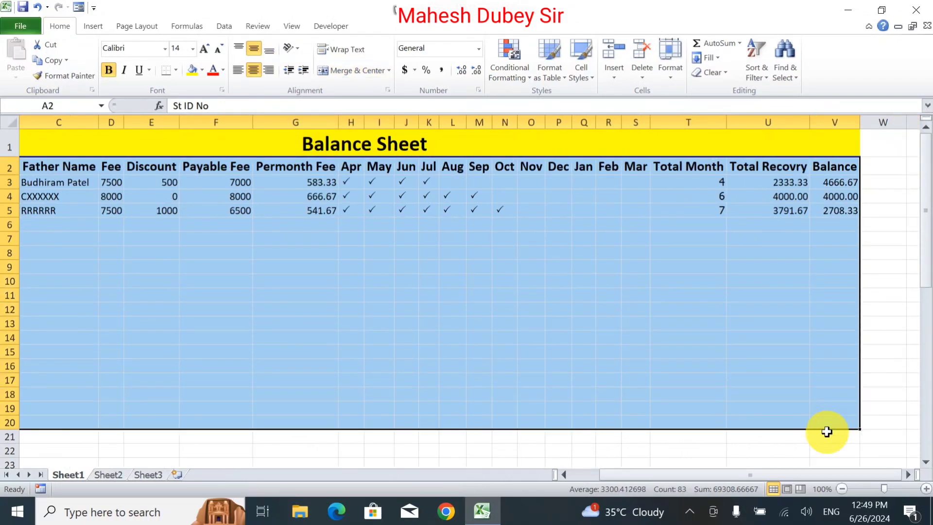
drag(734, 474, 539, 485)
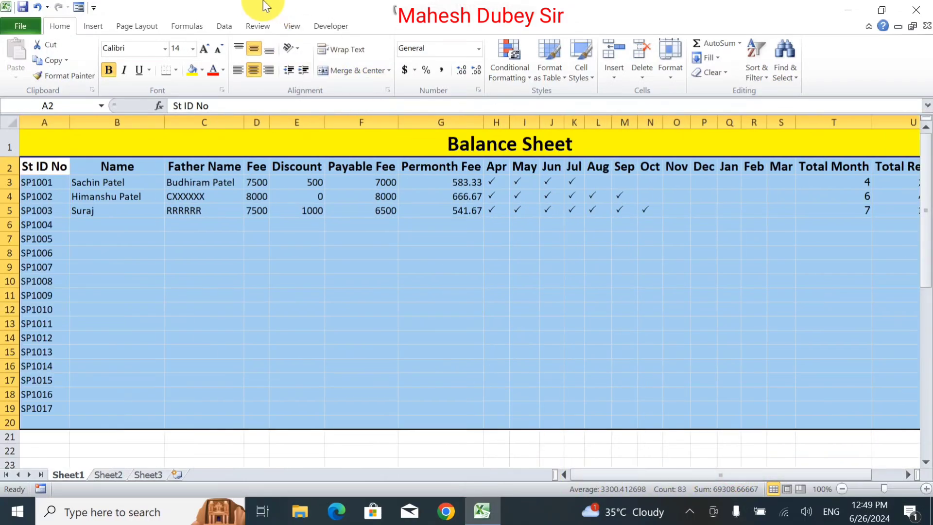
click(178, 74)
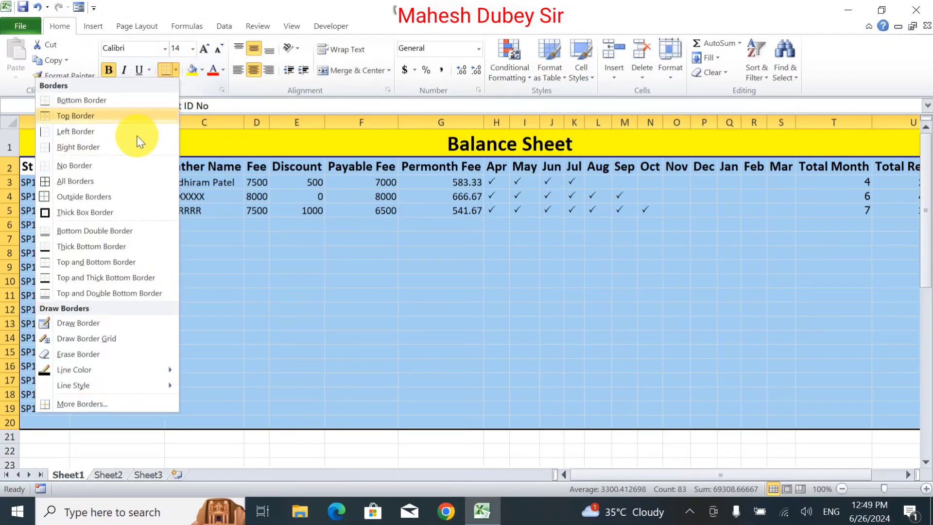
click(88, 181)
click(53, 423)
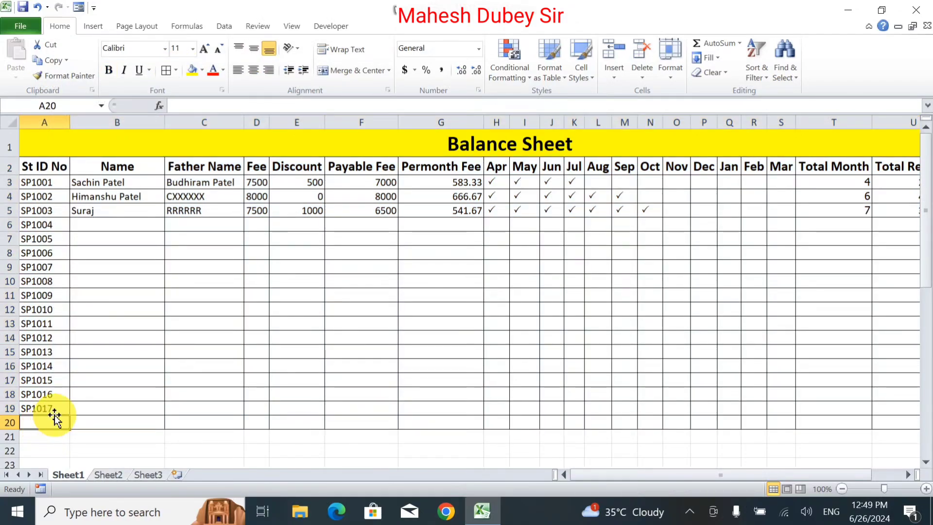
Extend the student ID series down to SP1018 in row 20.
click(57, 408)
drag(70, 414, 71, 425)
click(100, 338)
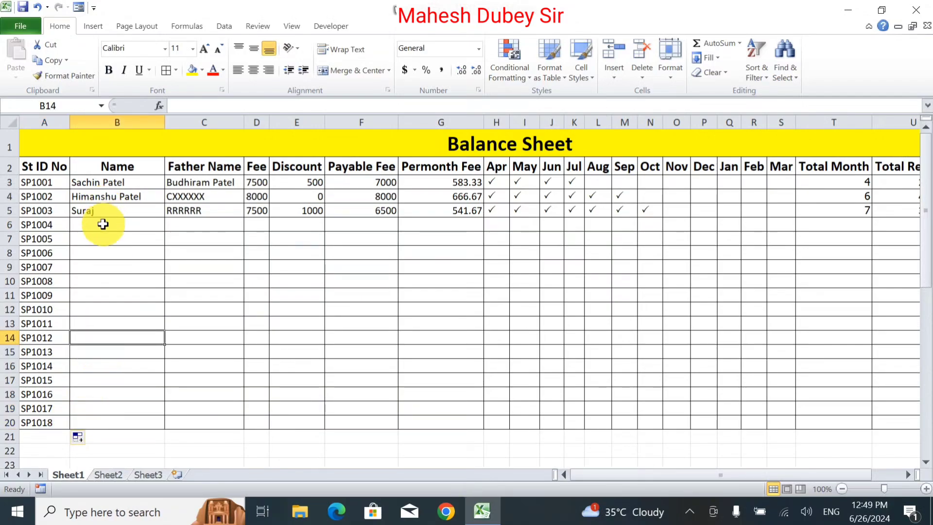
Give the table's header row a blue-grey fill.
drag(60, 167, 833, 175)
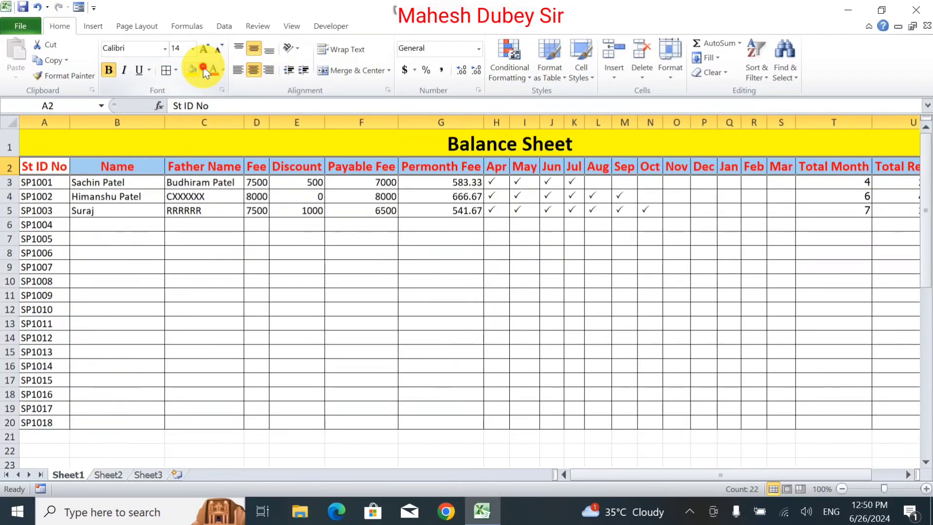
click(202, 69)
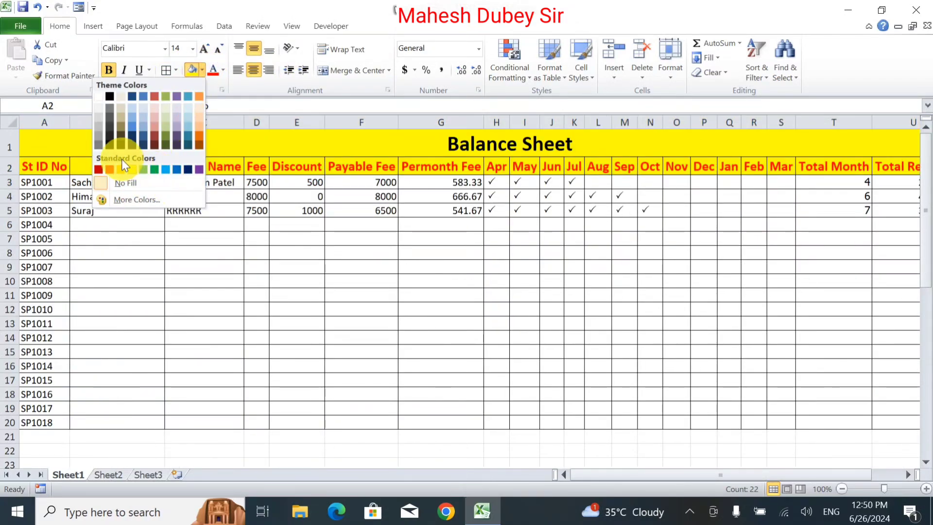
click(107, 107)
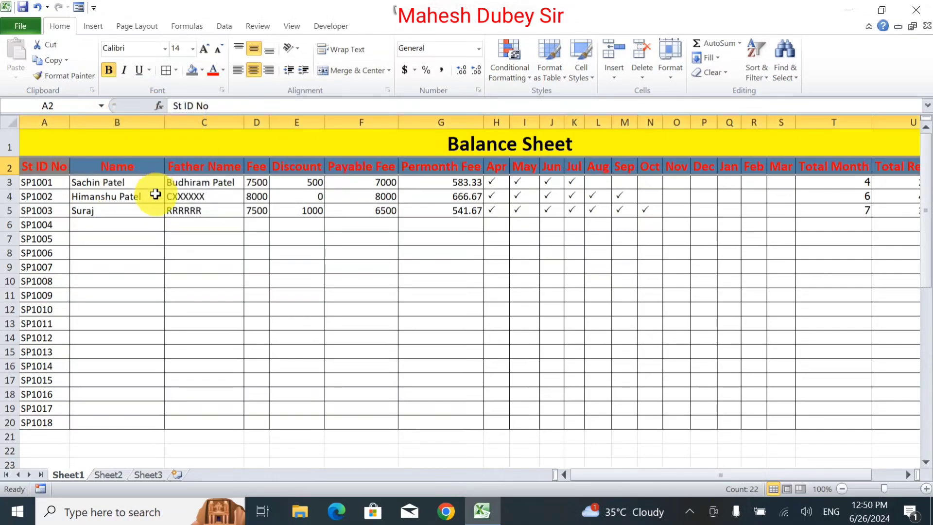
click(154, 238)
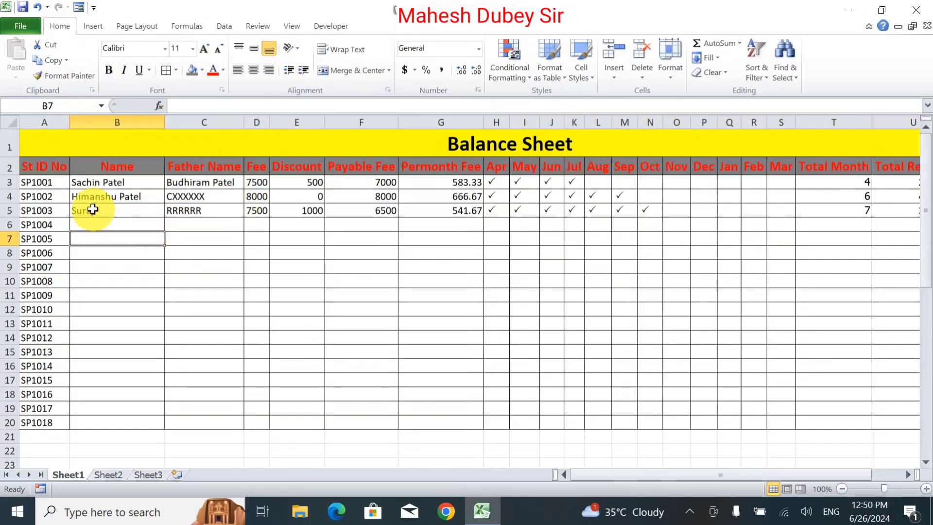
Shade the month columns H3:S20 with a light olive fill.
drag(501, 181, 770, 423)
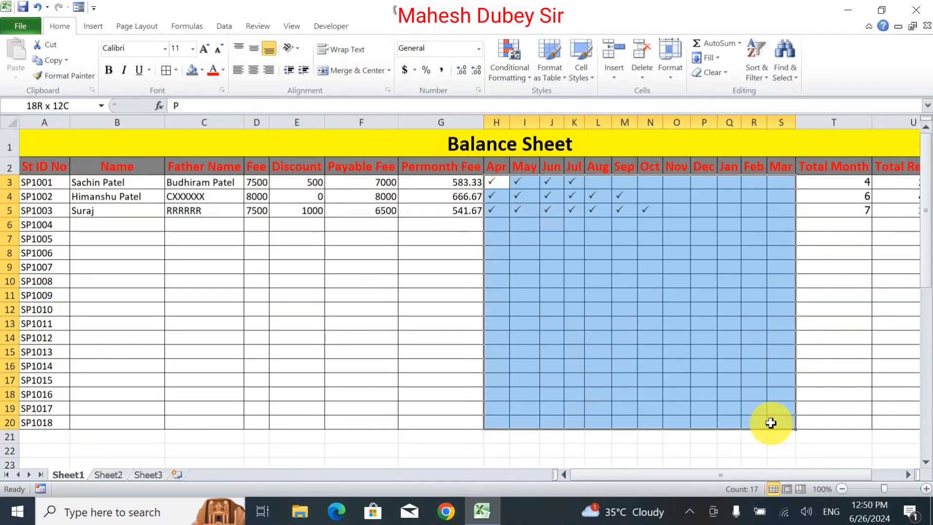
click(202, 69)
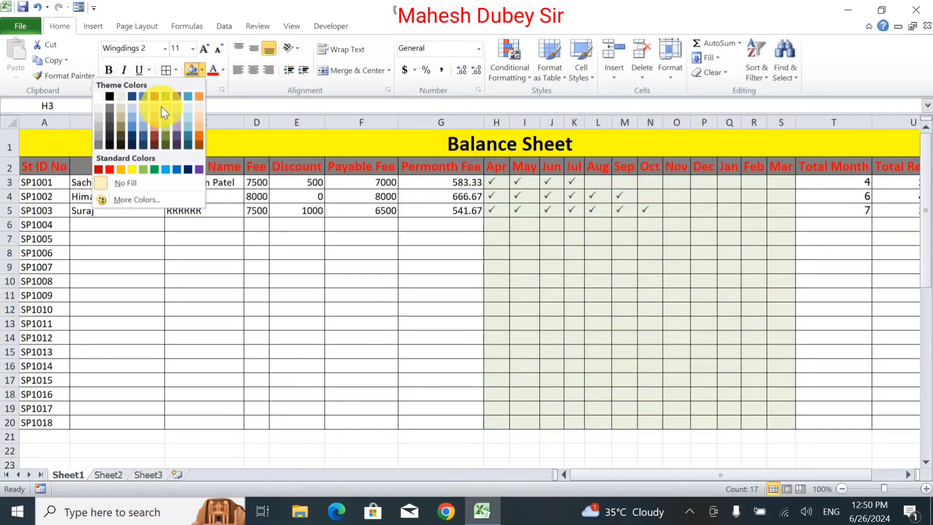
click(161, 107)
click(296, 252)
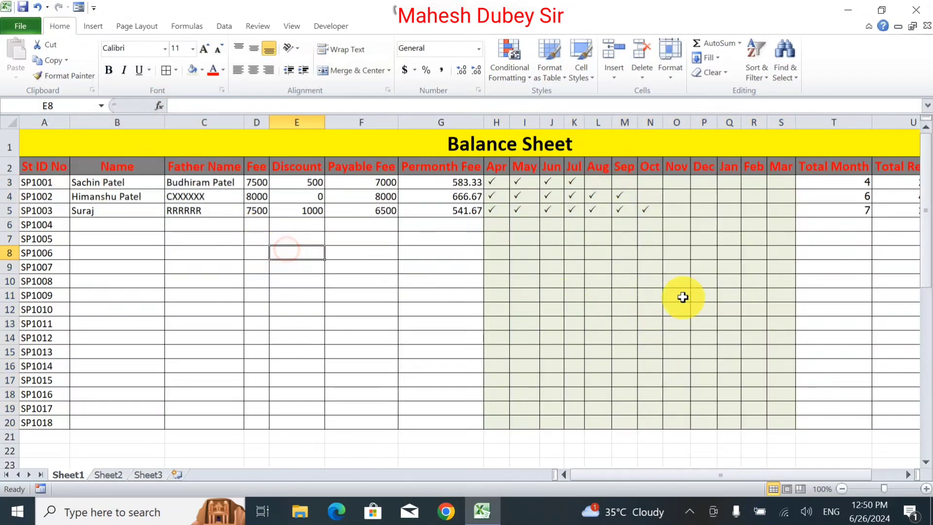
Shade the Balance column V3:V20 with a light lavender fill.
click(750, 463)
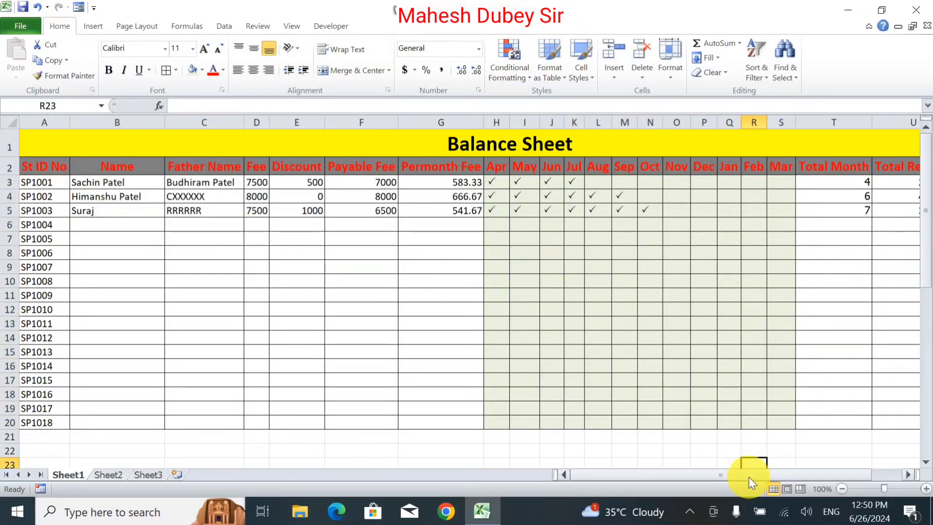
drag(748, 476, 855, 475)
drag(835, 182, 843, 422)
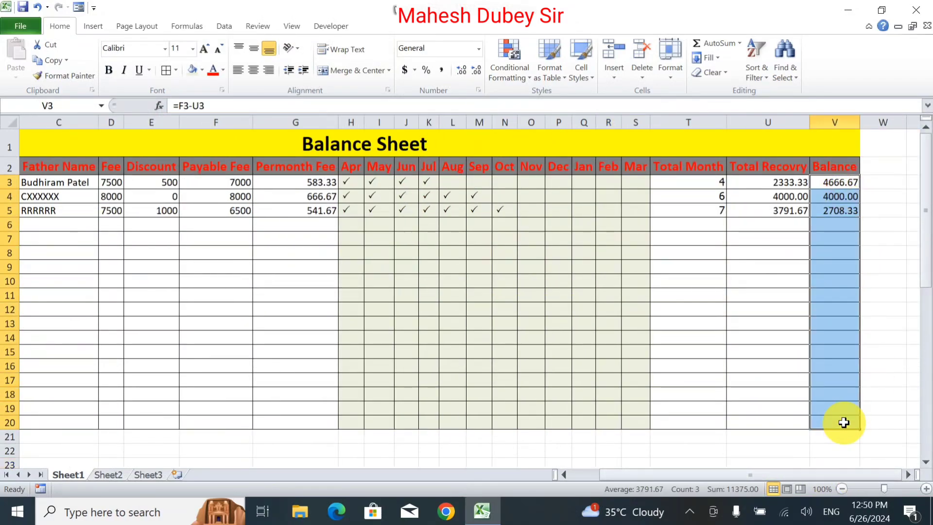
click(203, 72)
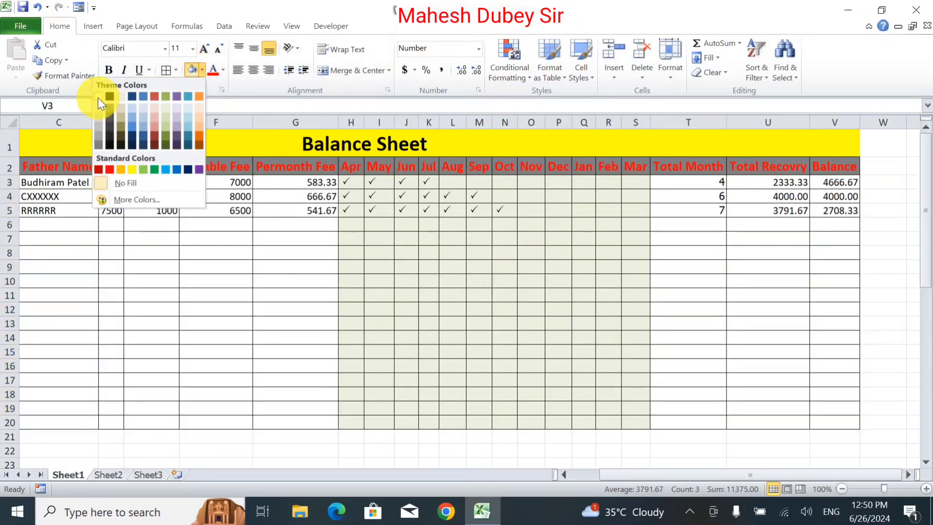
click(177, 109)
click(802, 419)
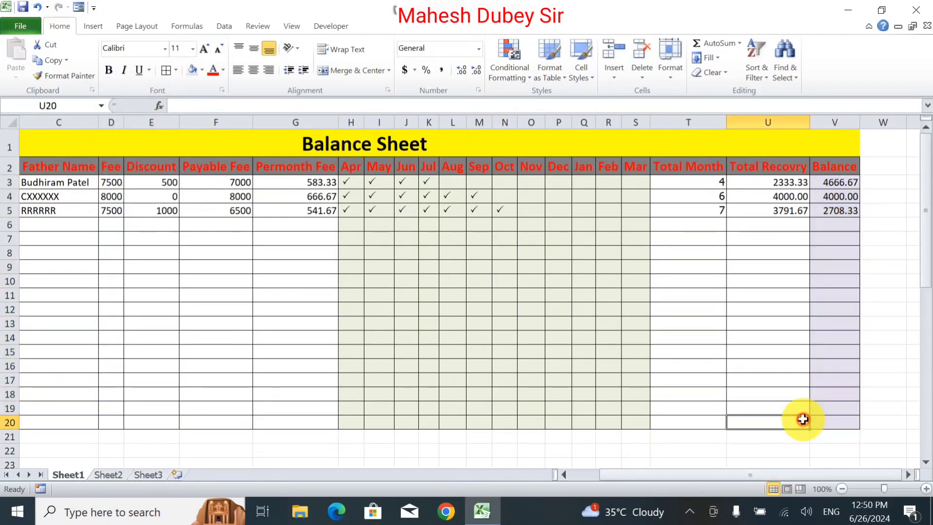
Merge A20:T20, label it 'Total' in place of SP1018, and right-align it.
drag(610, 468, 575, 471)
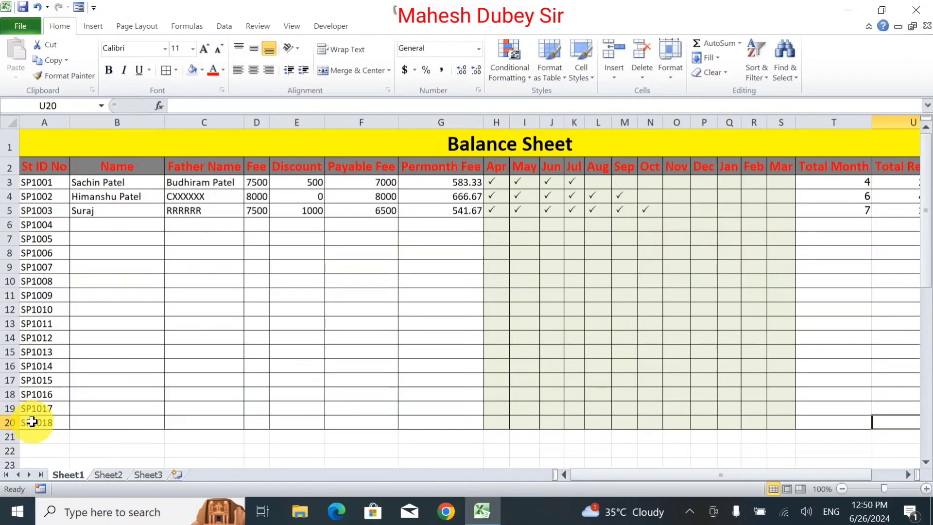
drag(32, 421, 859, 420)
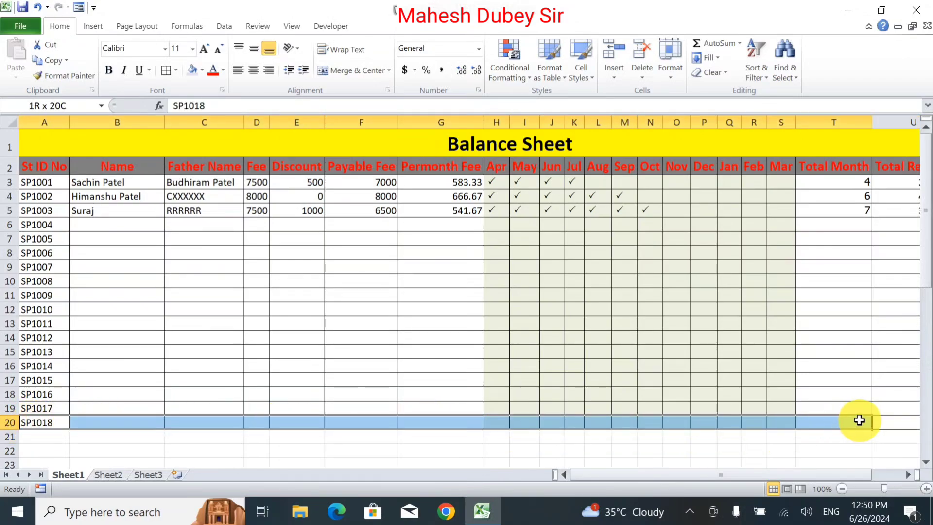
click(343, 75)
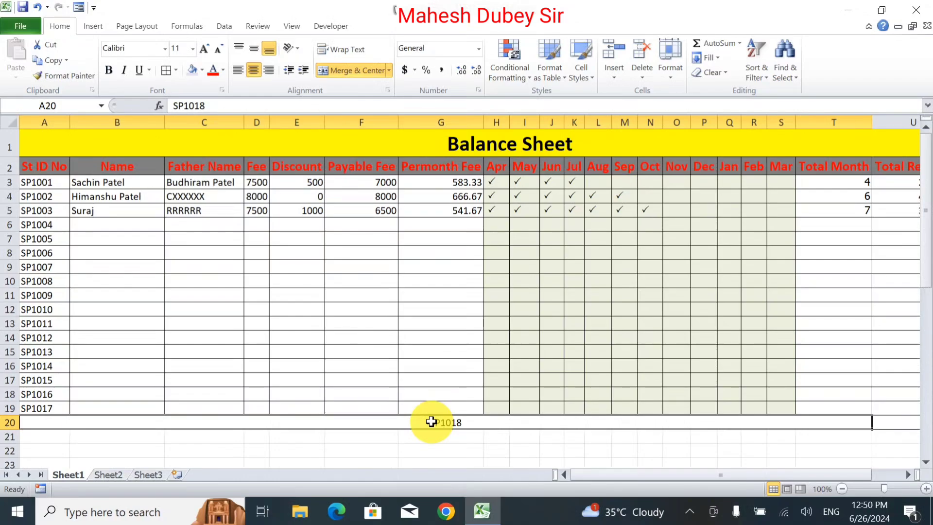
text(Total)
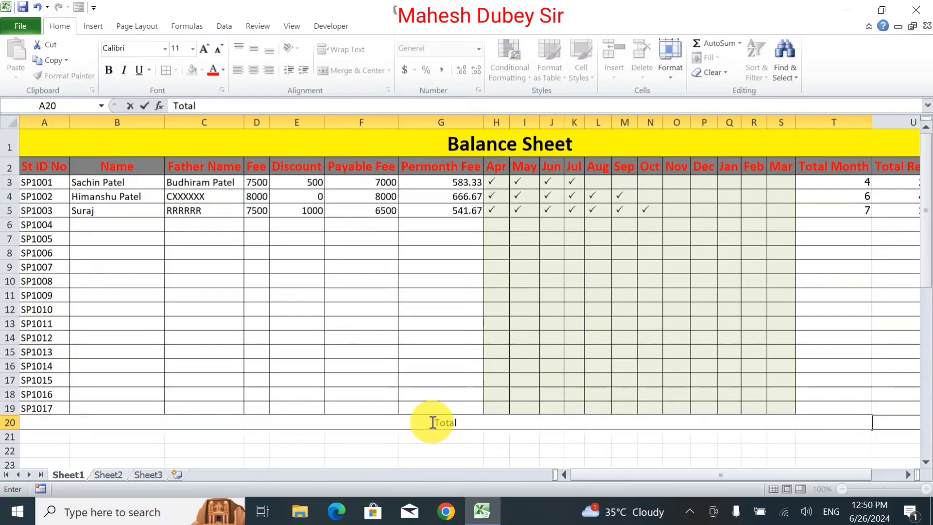
click(451, 438)
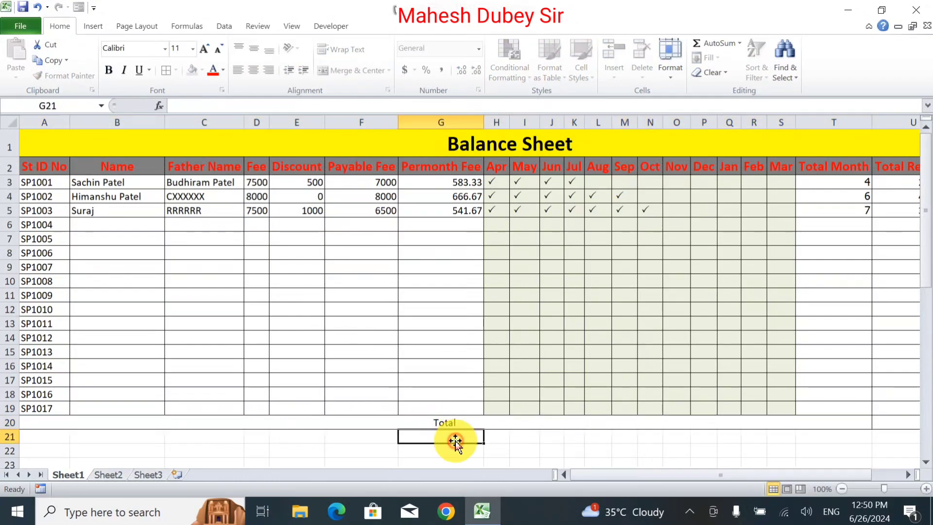
click(447, 423)
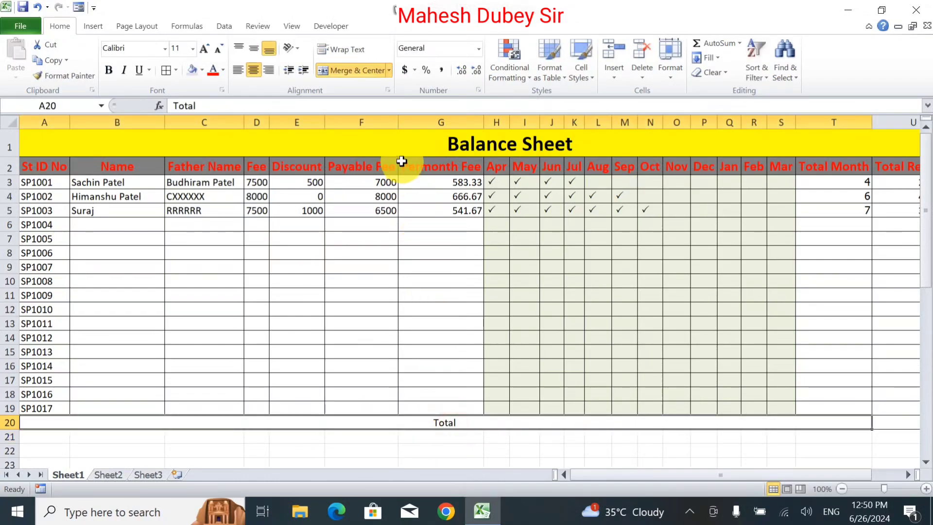
click(269, 70)
click(883, 425)
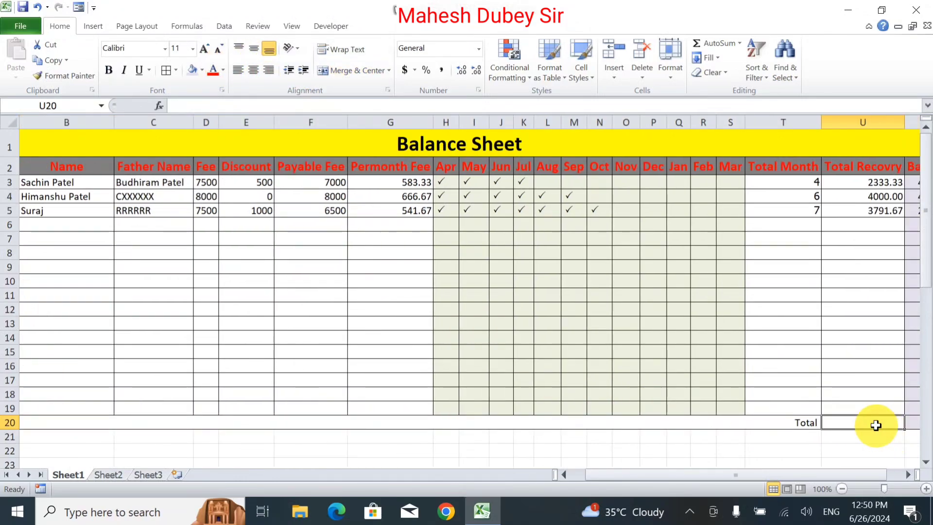
key(Right)
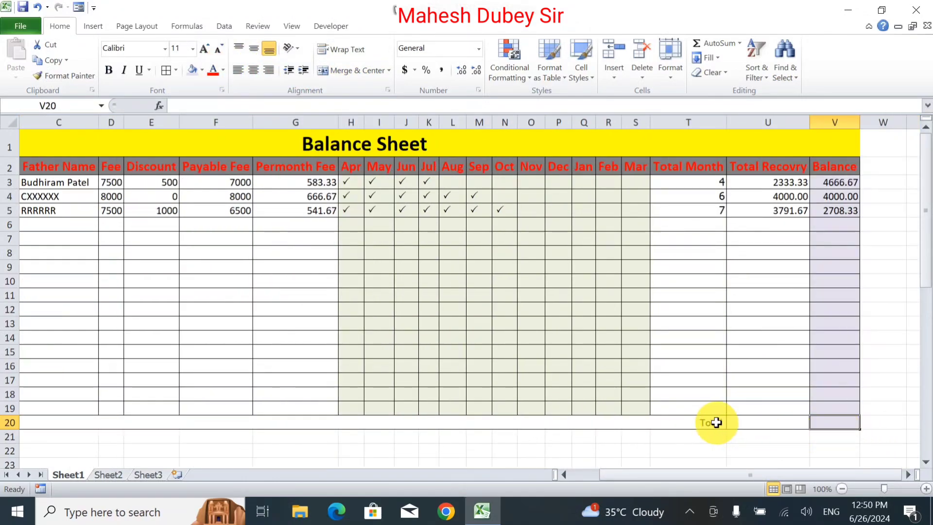
click(760, 422)
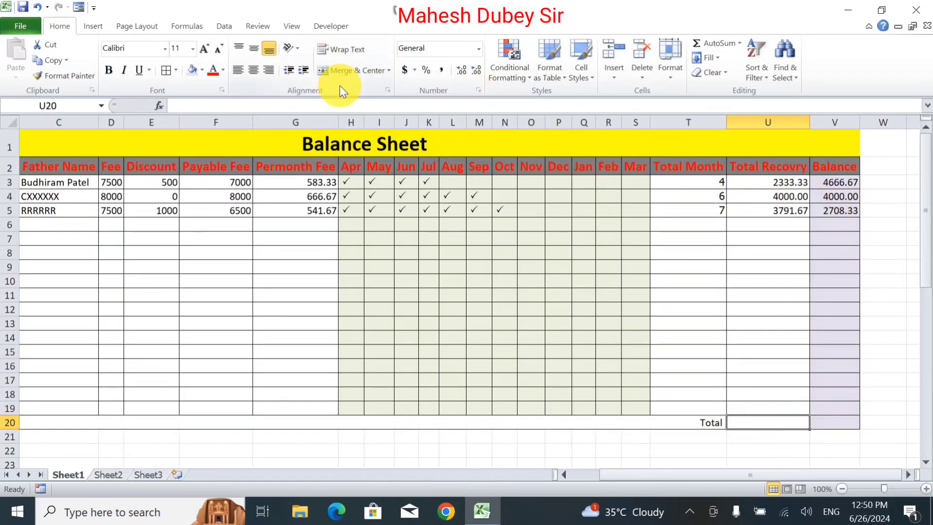
AutoSum Total Recovry to 10125.00 in U20 and Balance to 11375.00 in V20.
click(715, 42)
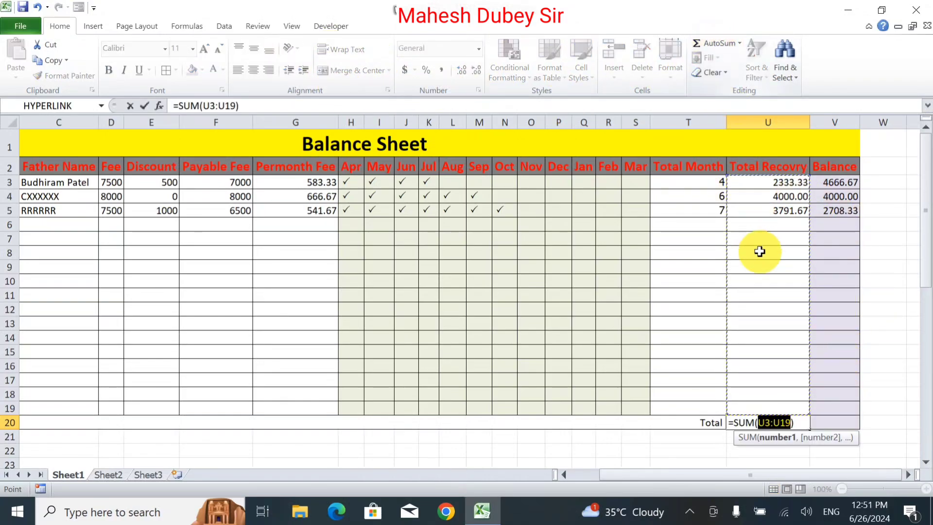
key(Return)
key(Right)
key(Up)
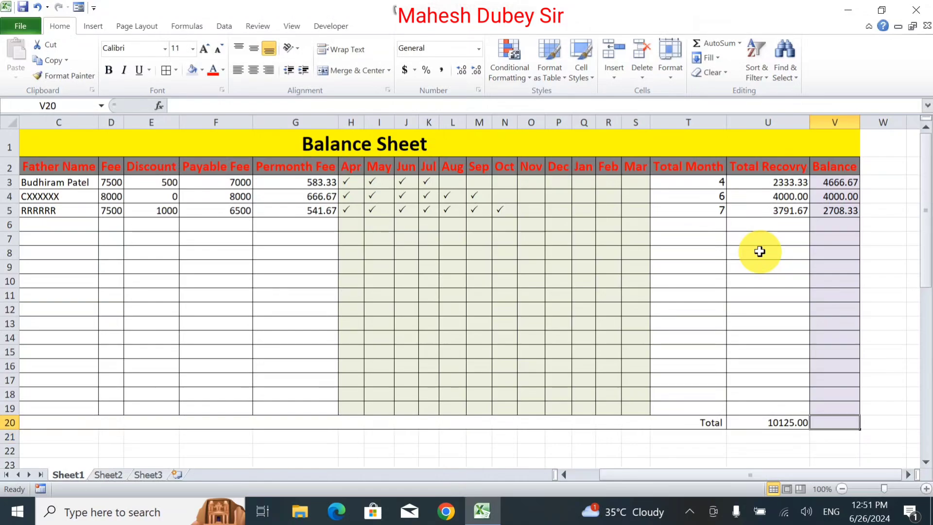
key(alt+equal)
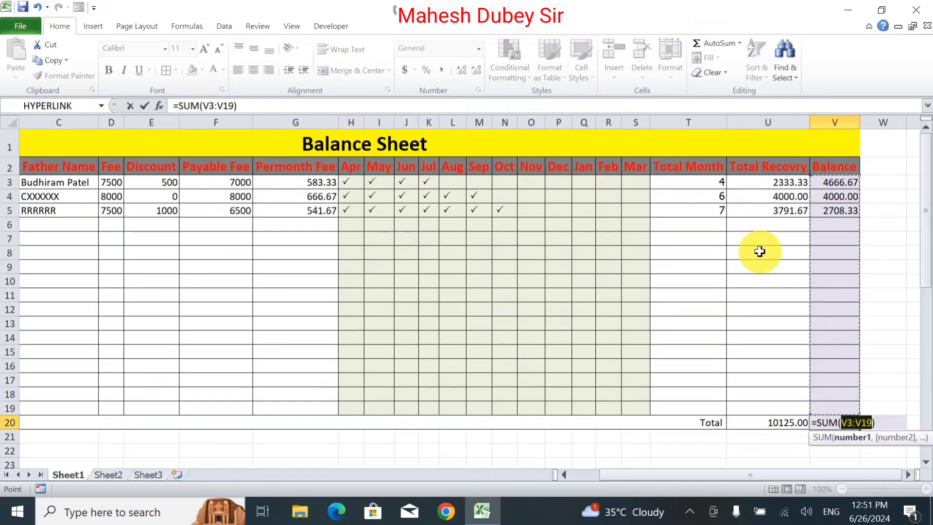
key(Return)
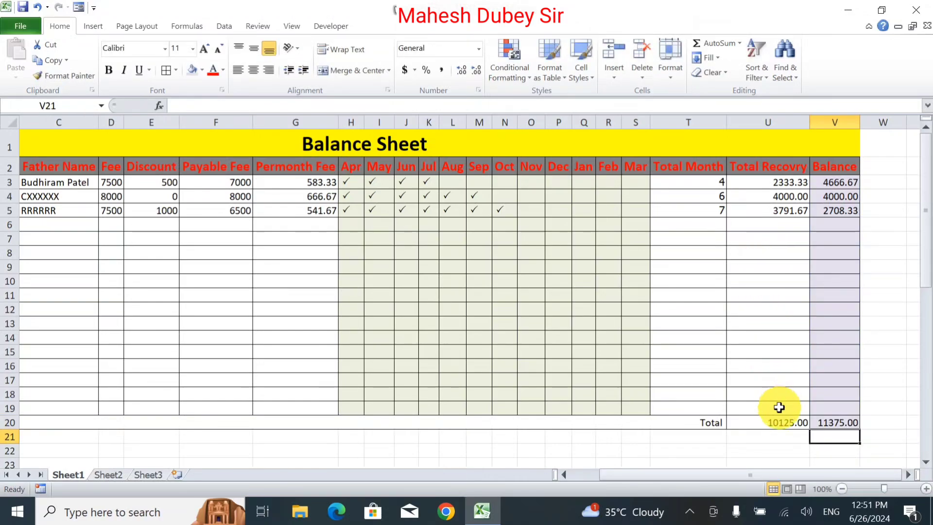
click(837, 423)
key(Left)
key(Left)
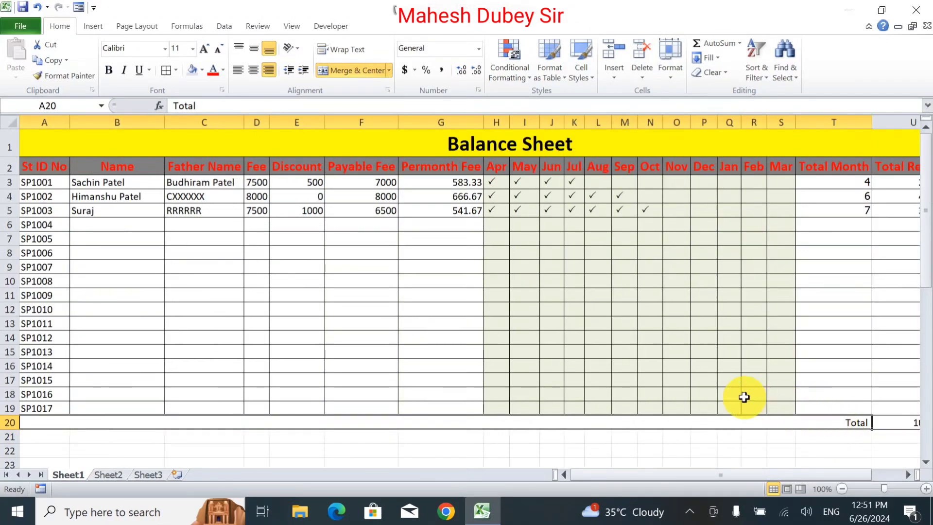
Centre-align the table's data range.
drag(252, 183, 849, 428)
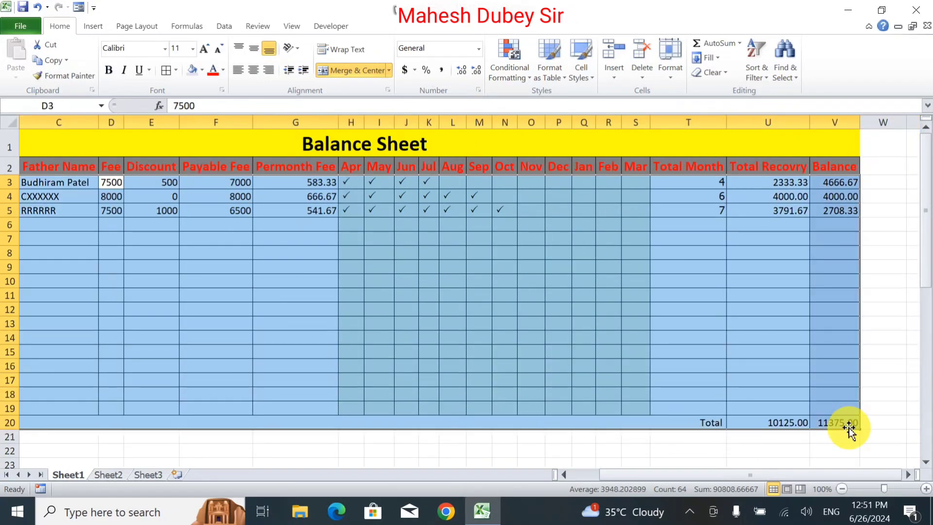
click(253, 69)
click(304, 336)
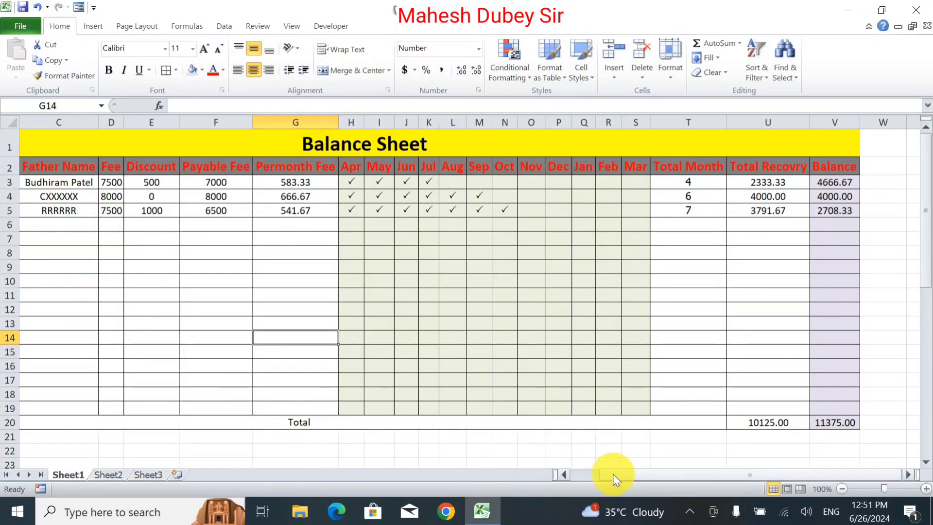
Drag B3:T5 down to row 19, repeating the first three students' data through rows 6–19.
drag(613, 474, 585, 474)
click(108, 187)
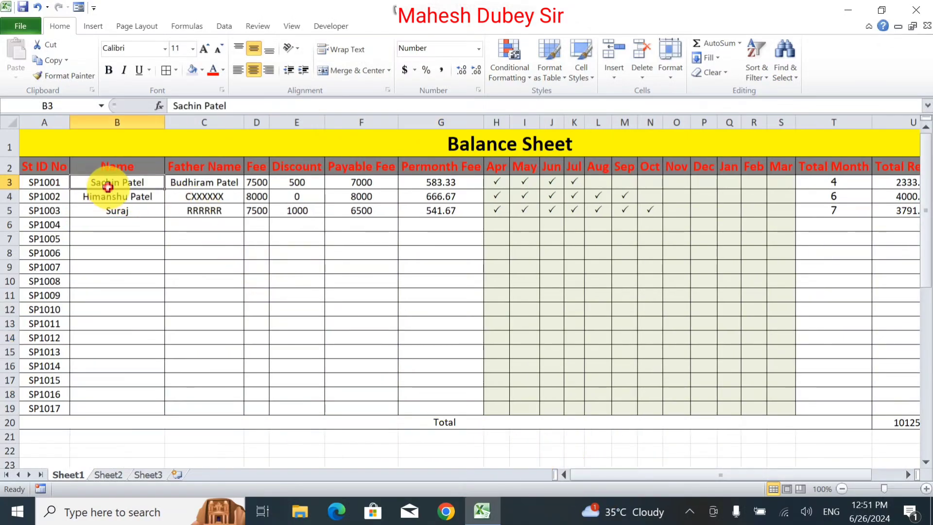
drag(108, 187, 859, 414)
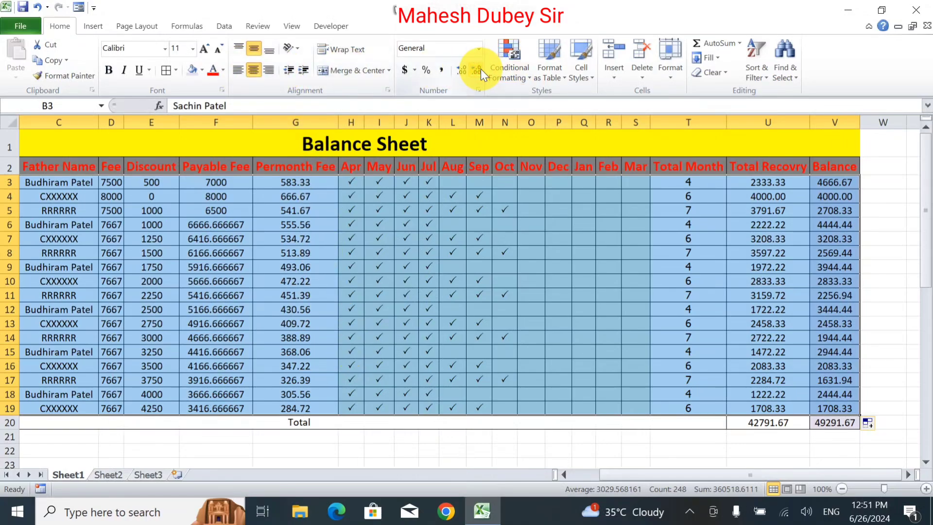
Set the Payable and Permonth Fee cells F6:G19 to show two decimal places.
click(316, 224)
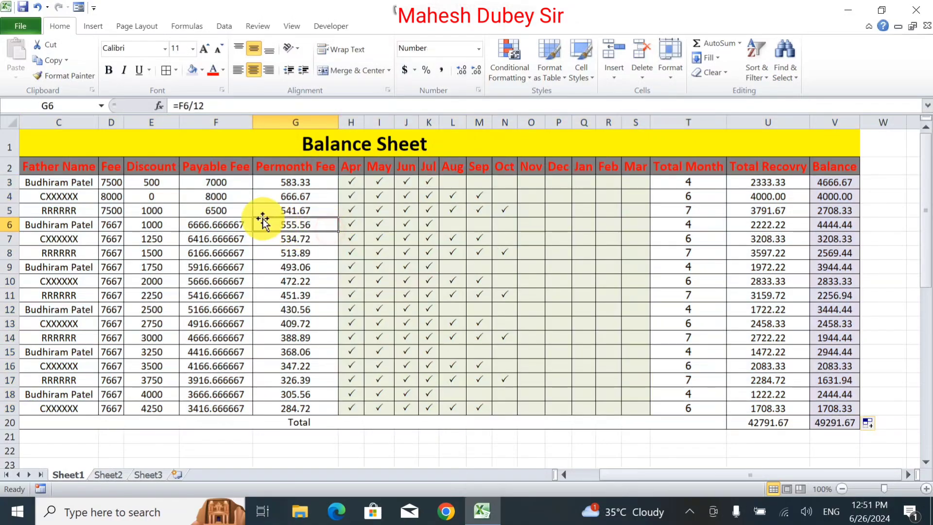
drag(212, 225, 280, 237)
drag(327, 323, 320, 408)
click(475, 72)
click(475, 72)
click(475, 72)
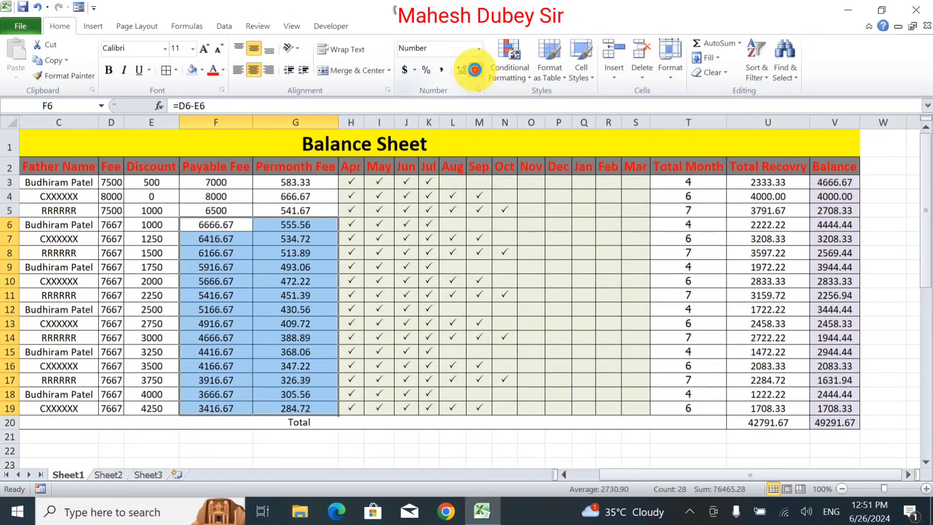
click(475, 72)
click(475, 72)
click(463, 71)
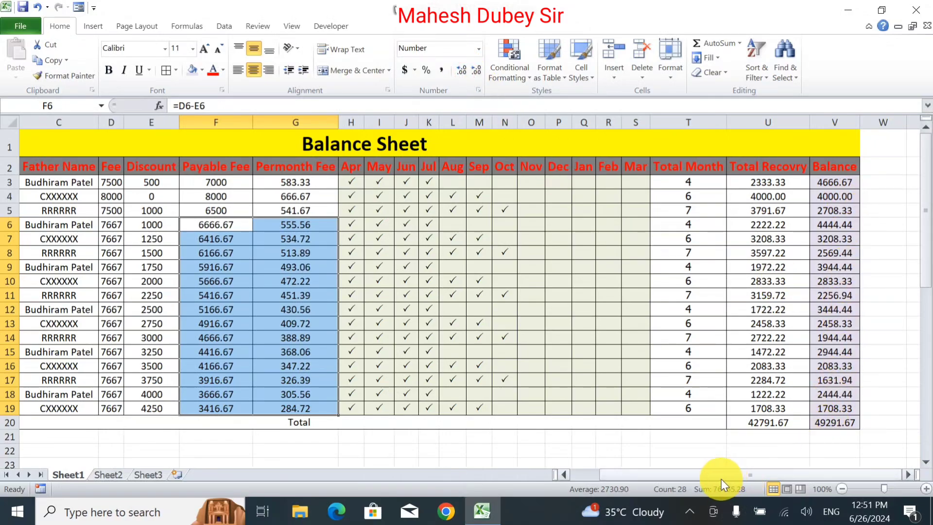
Open the File backstage Info page for Book1.
drag(721, 475, 646, 476)
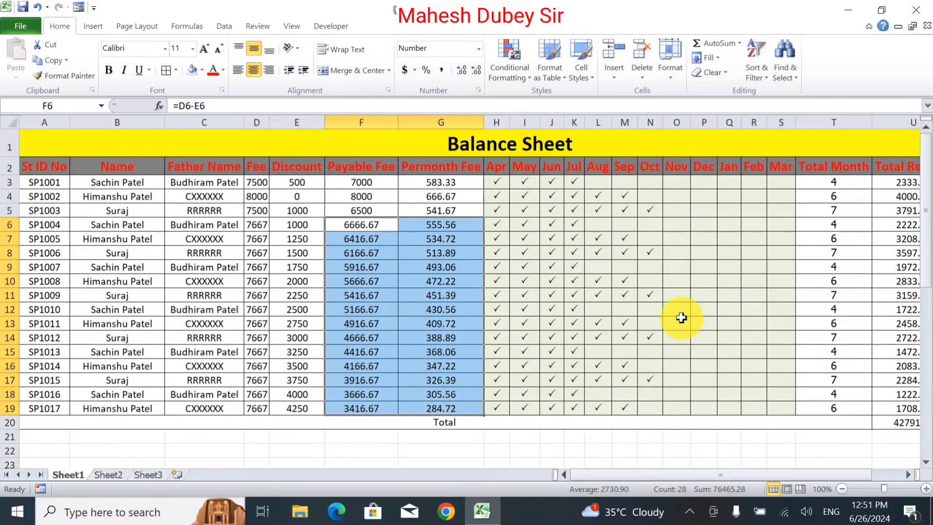
click(773, 307)
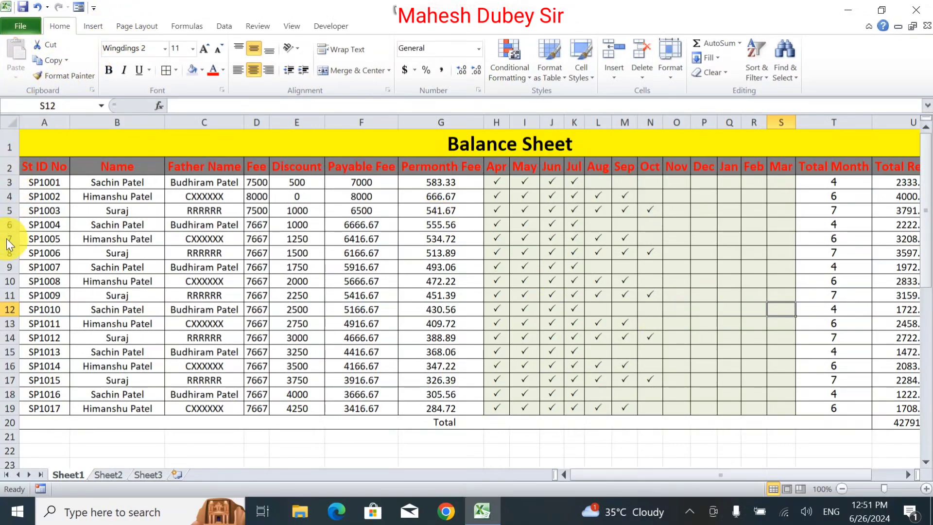
key(alt+f)
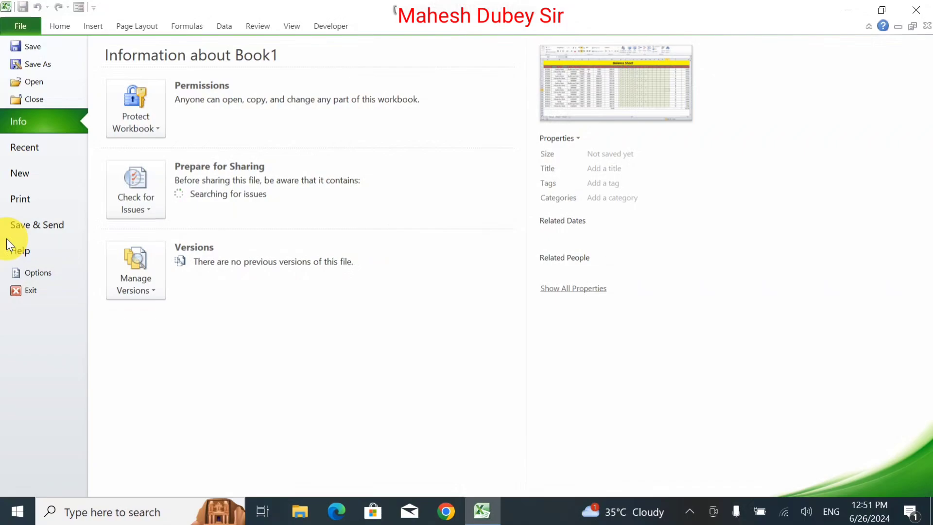
Change the print orientation from Portrait to Landscape, then go back to the worksheet.
click(22, 201)
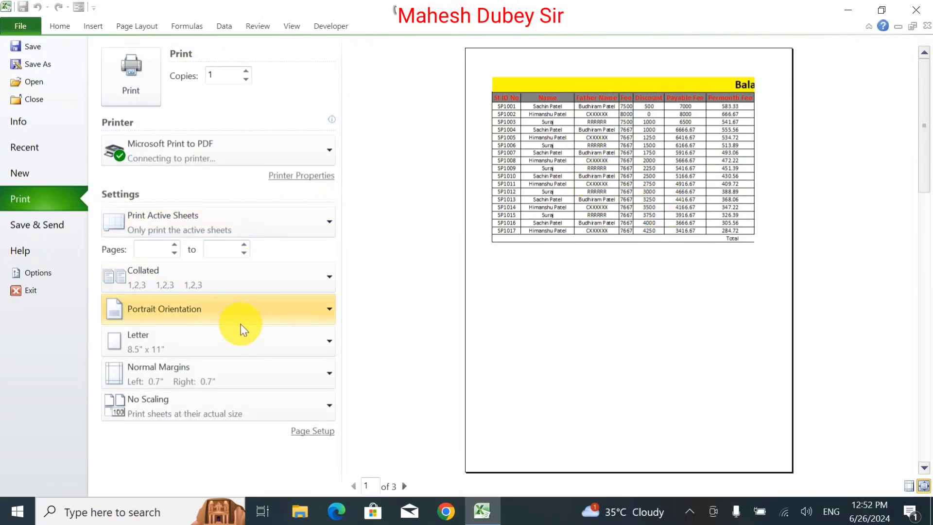
click(240, 311)
click(246, 369)
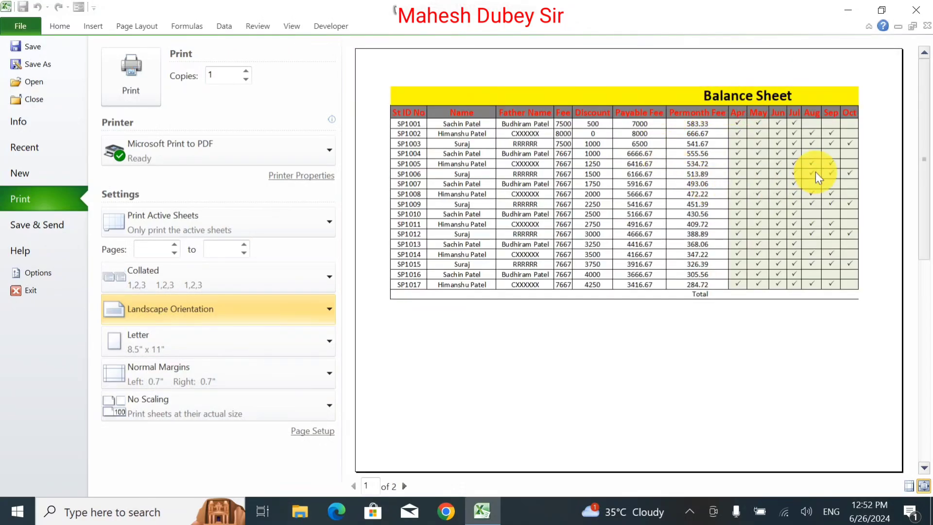
key(Escape)
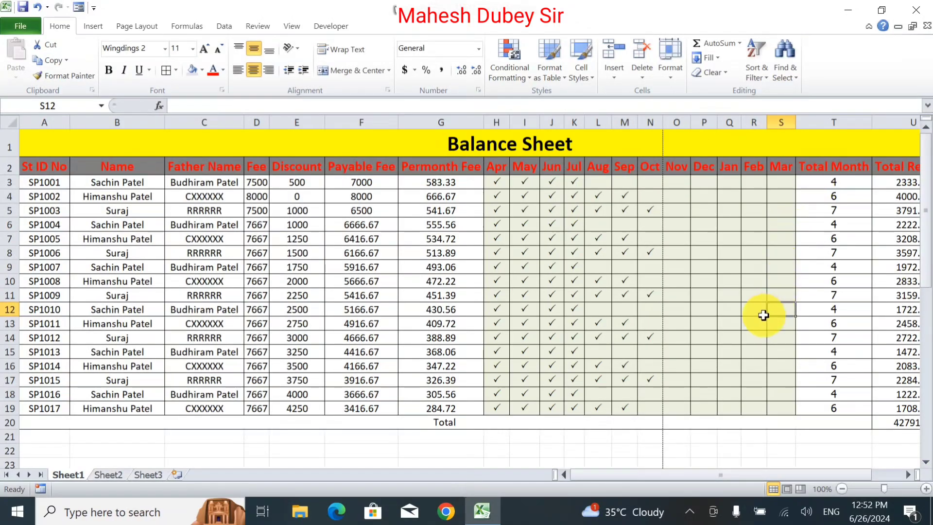
Narrow the Total Month and Total Recovry columns by dragging their borders left.
click(762, 310)
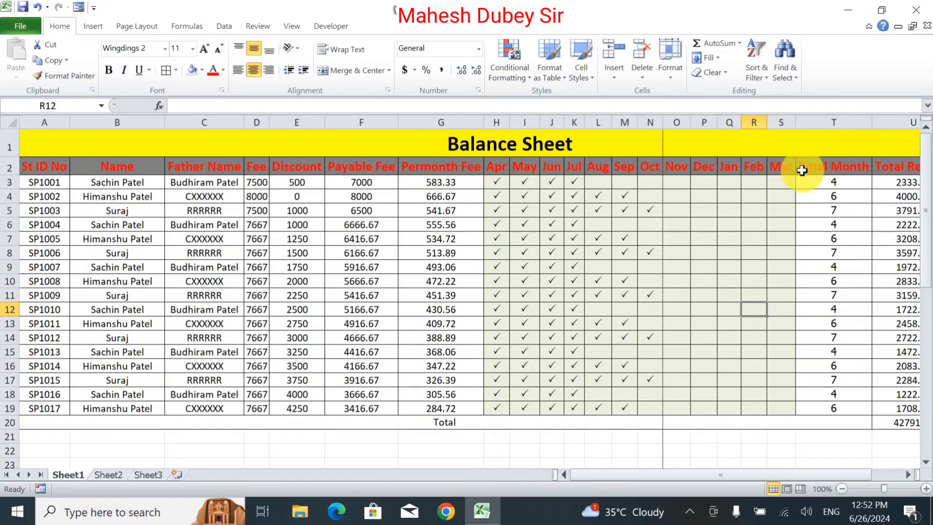
click(832, 173)
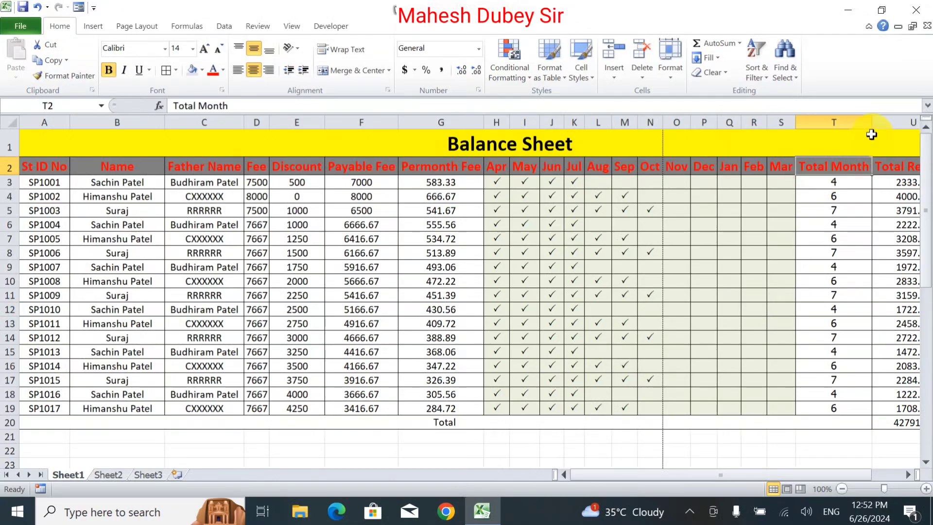
drag(873, 122, 831, 128)
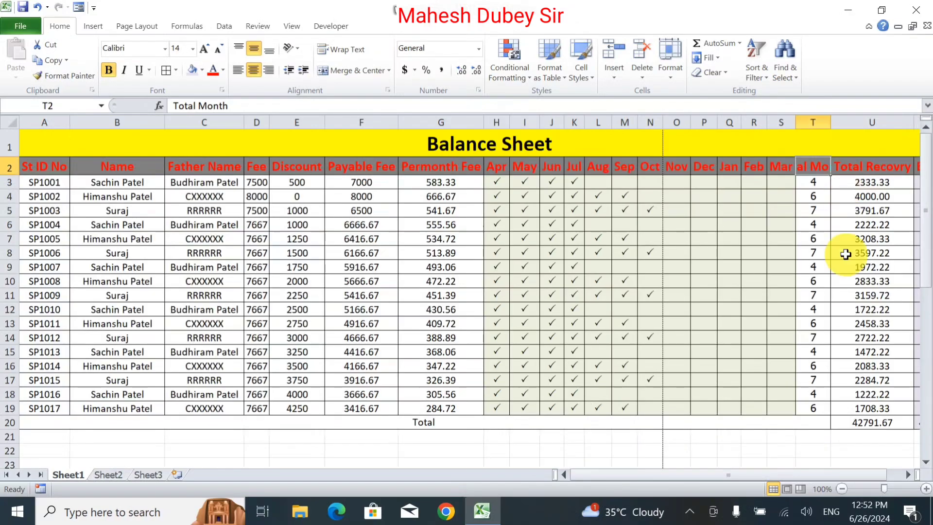
drag(783, 475, 799, 475)
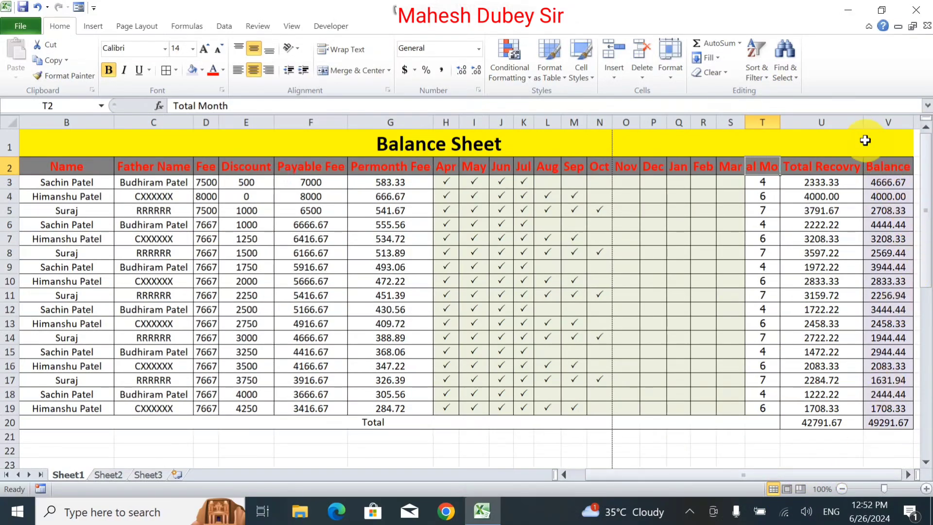
drag(862, 121, 816, 123)
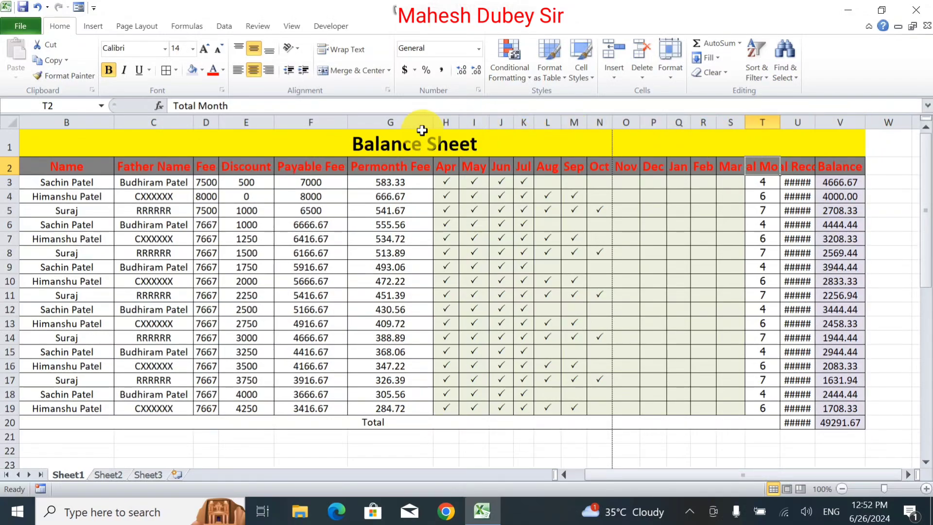
Narrow the Permonth Fee and Name columns, then select the names in rows 3–19.
drag(431, 121, 275, 123)
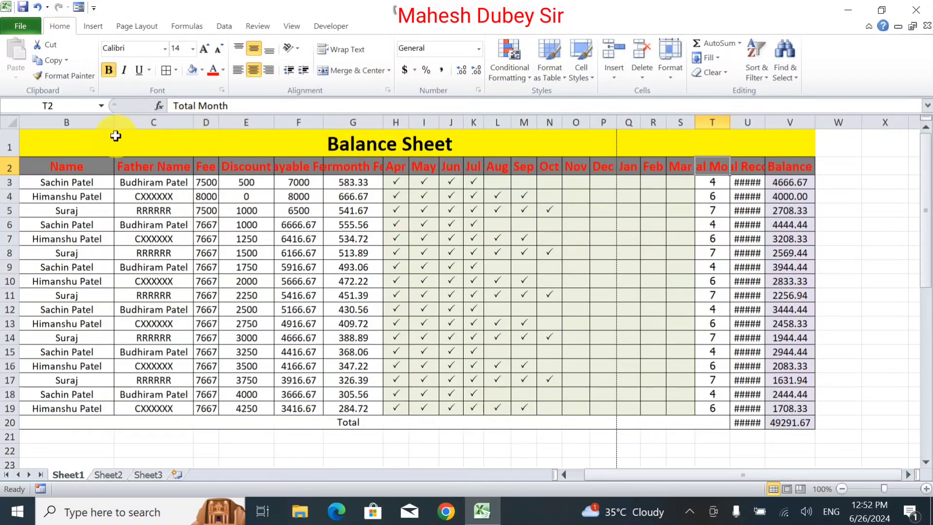
drag(112, 125, 90, 124)
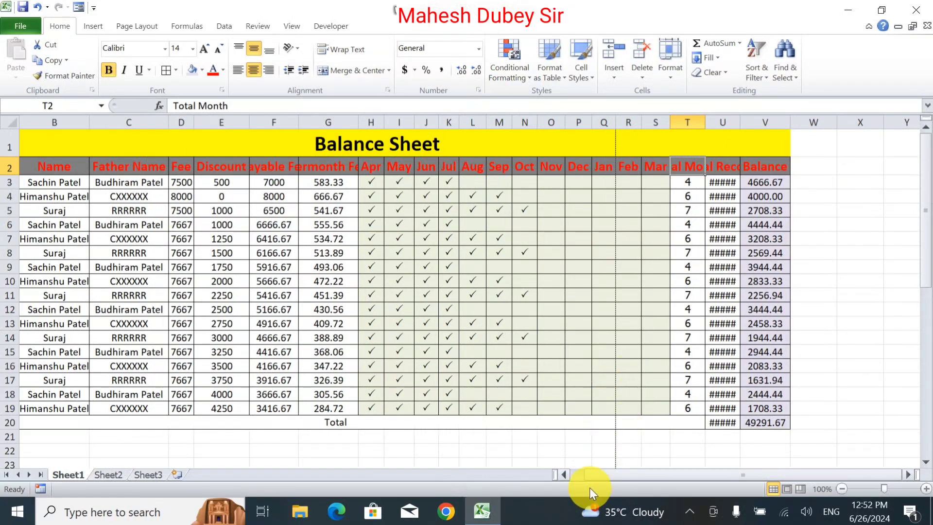
drag(591, 480, 546, 477)
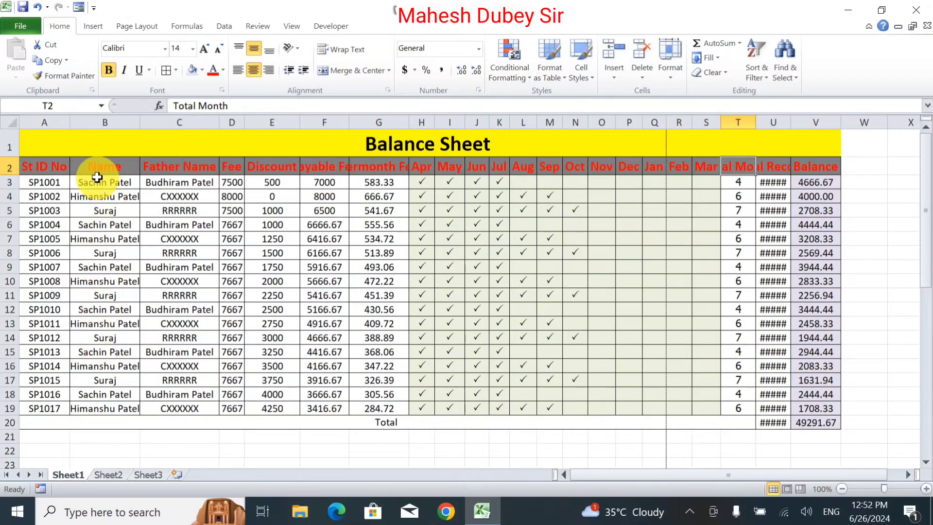
drag(102, 184, 188, 406)
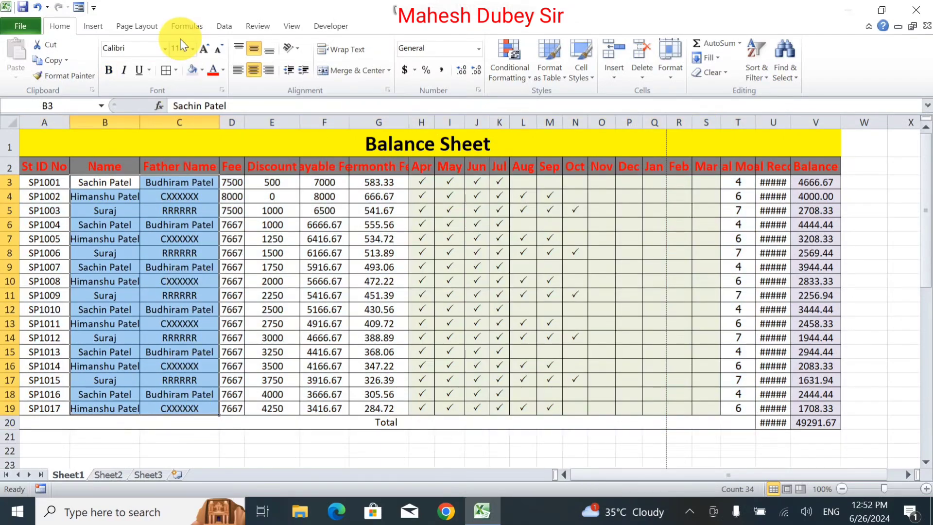
Left-align the student and father names and wrap the A2:V2 header text.
click(237, 71)
drag(34, 166, 797, 167)
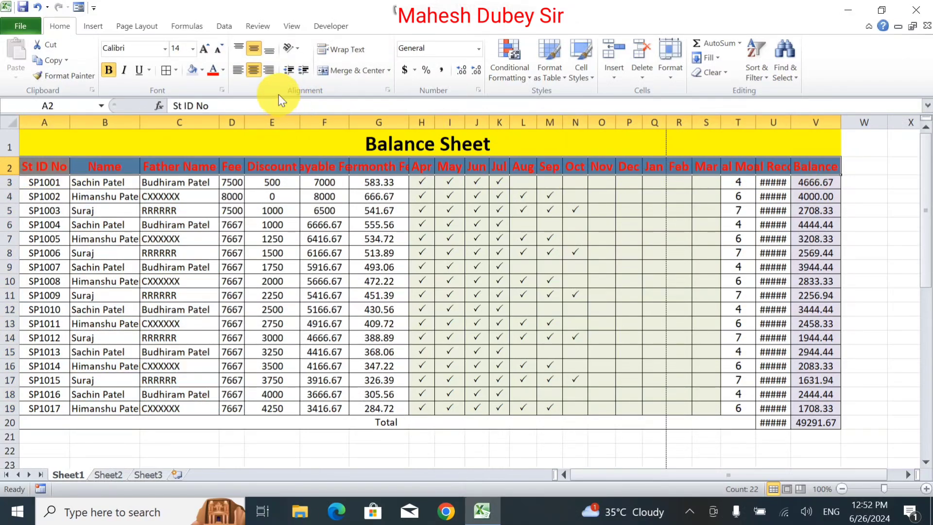
click(342, 55)
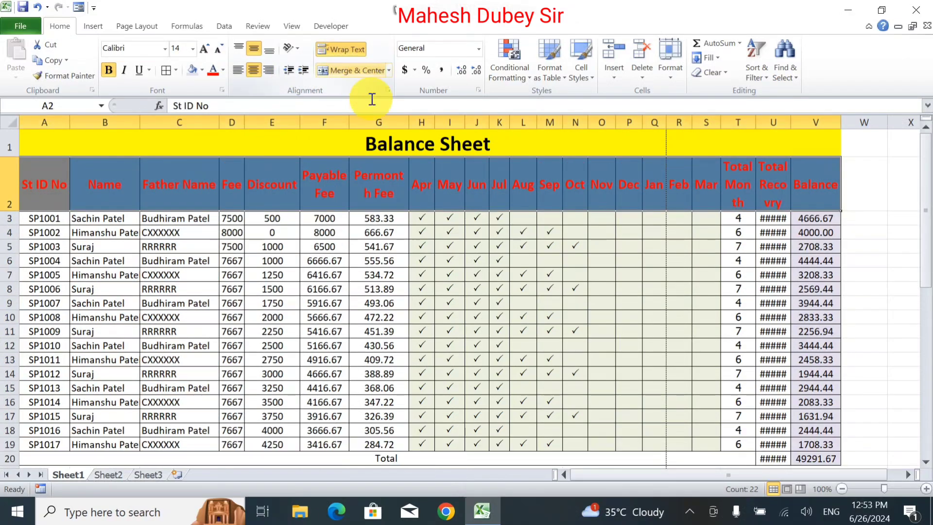
Show the Total Recovry values U3:U20 with one decimal place.
click(778, 194)
click(706, 256)
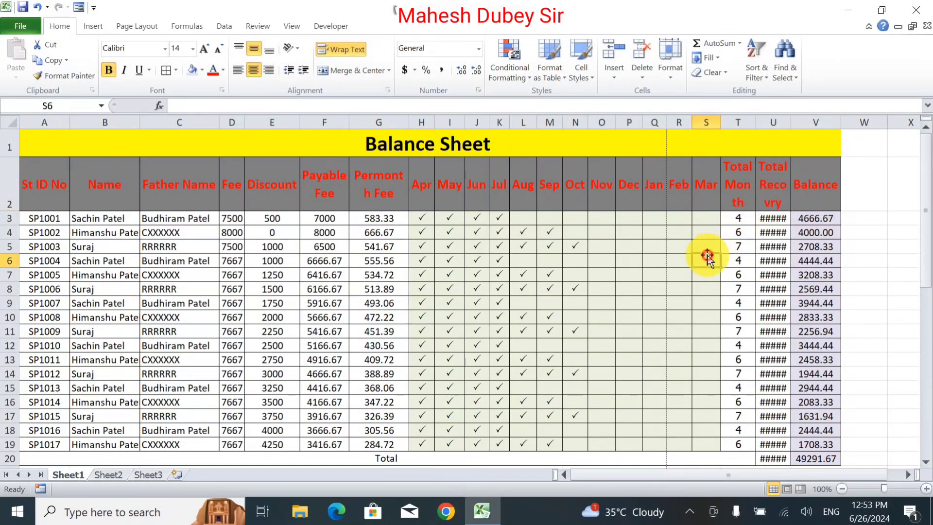
click(772, 224)
mouse_move(776, 221)
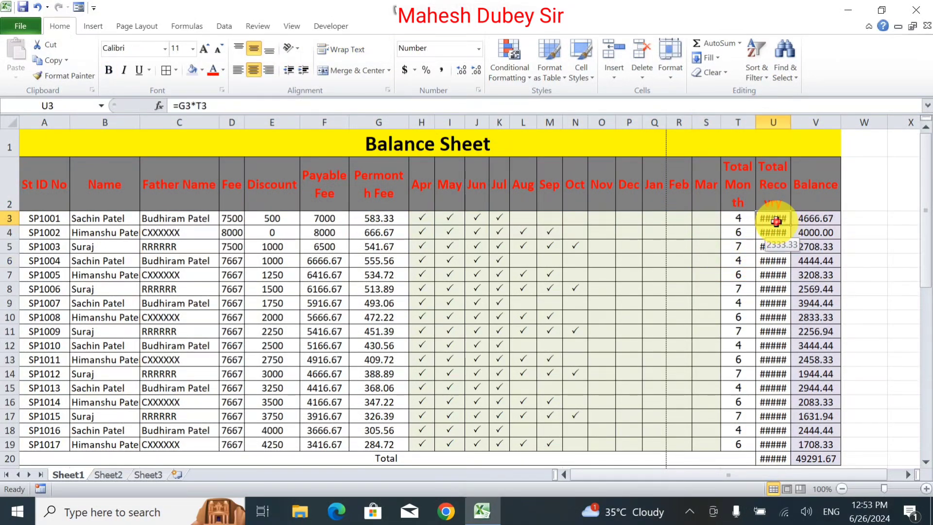
drag(775, 221, 776, 371)
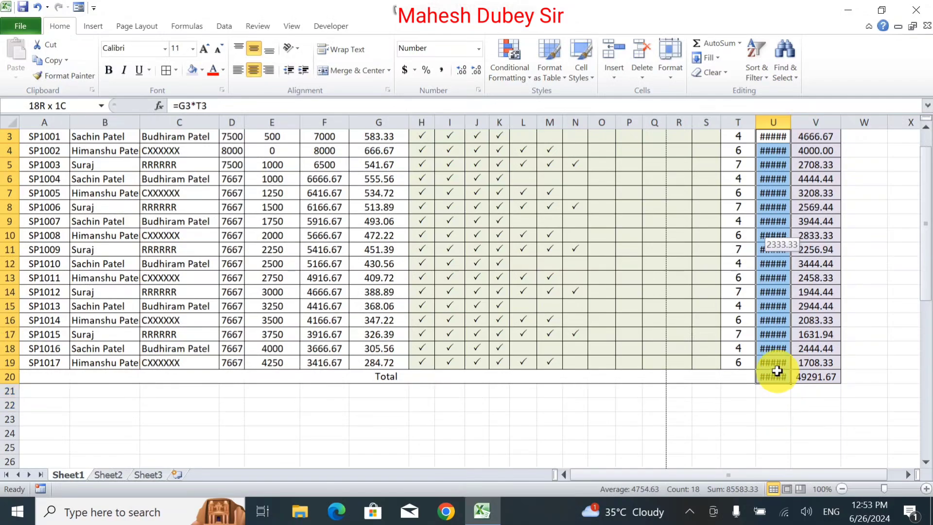
click(475, 71)
click(475, 71)
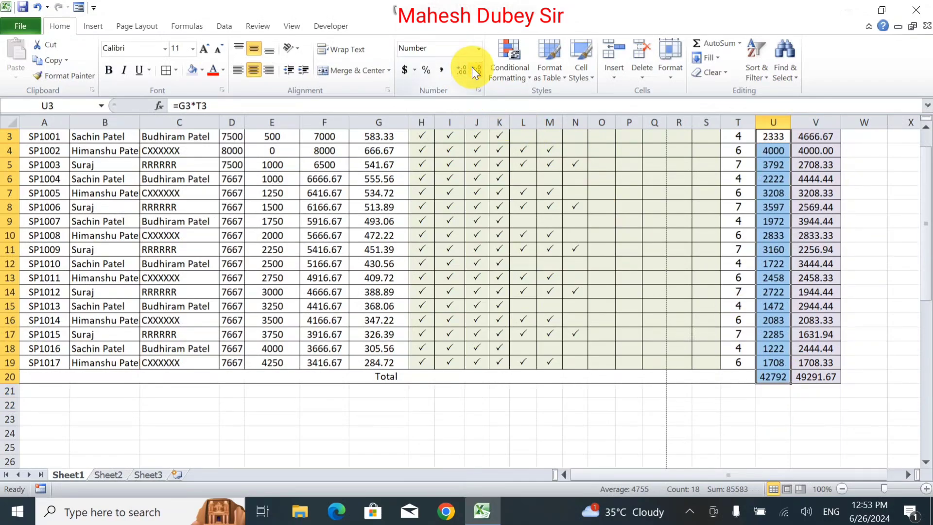
click(463, 69)
click(462, 69)
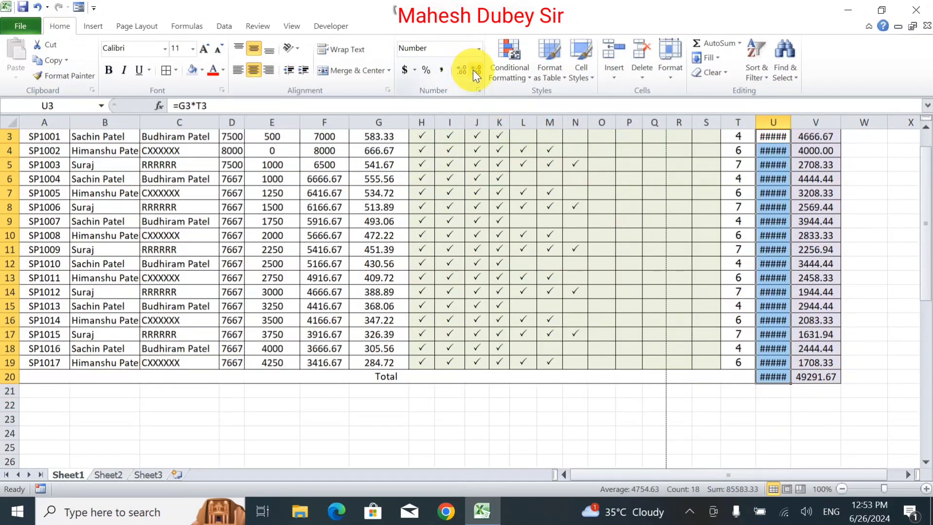
click(473, 70)
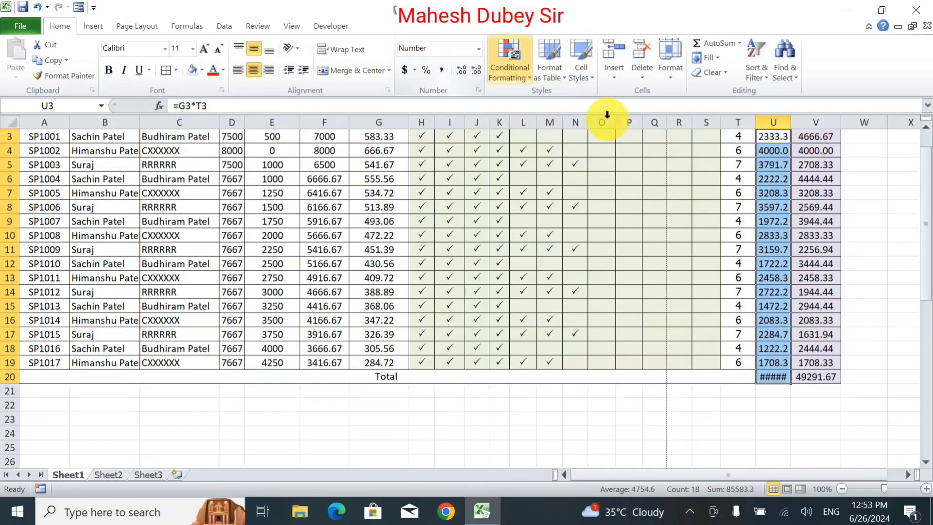
Autofit column U to its values and open the workbook Info page.
scroll(820, 272, down, 1)
scroll(820, 272, down, 1)
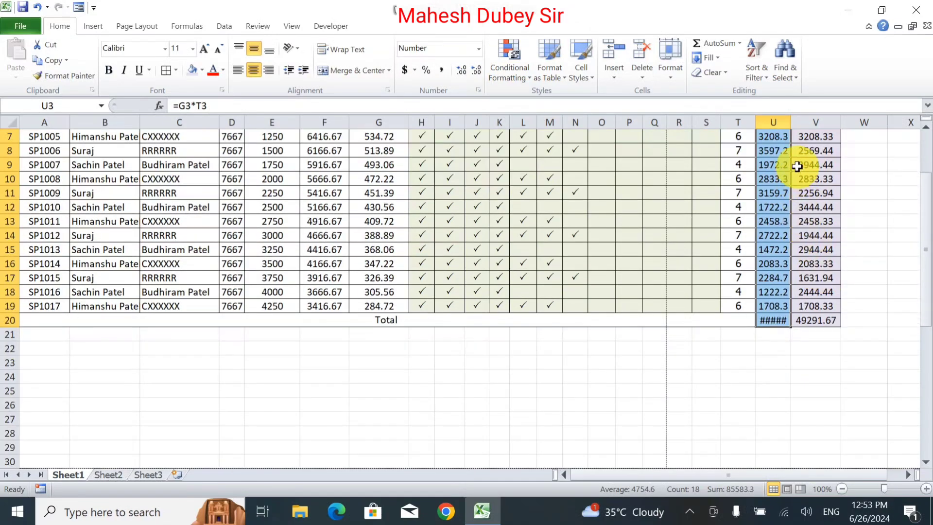
double_click(791, 120)
scroll(774, 282, up, 2)
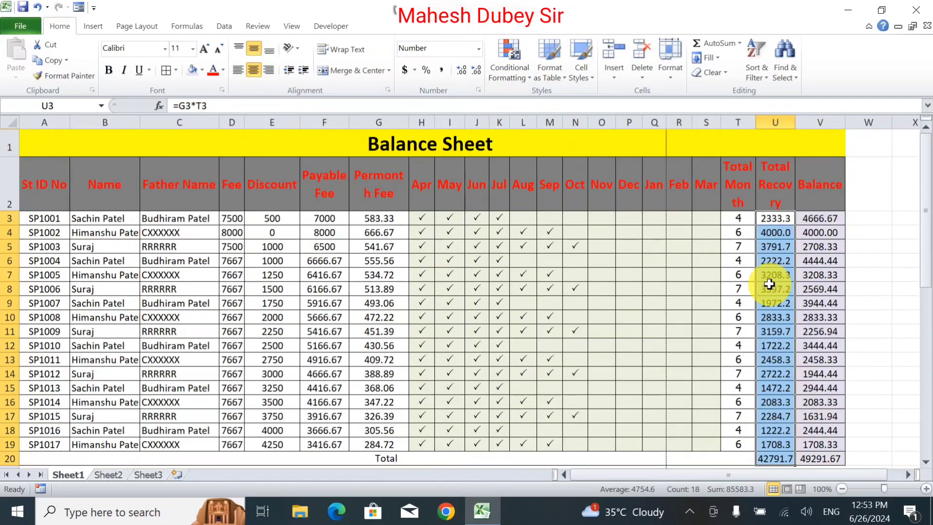
click(628, 275)
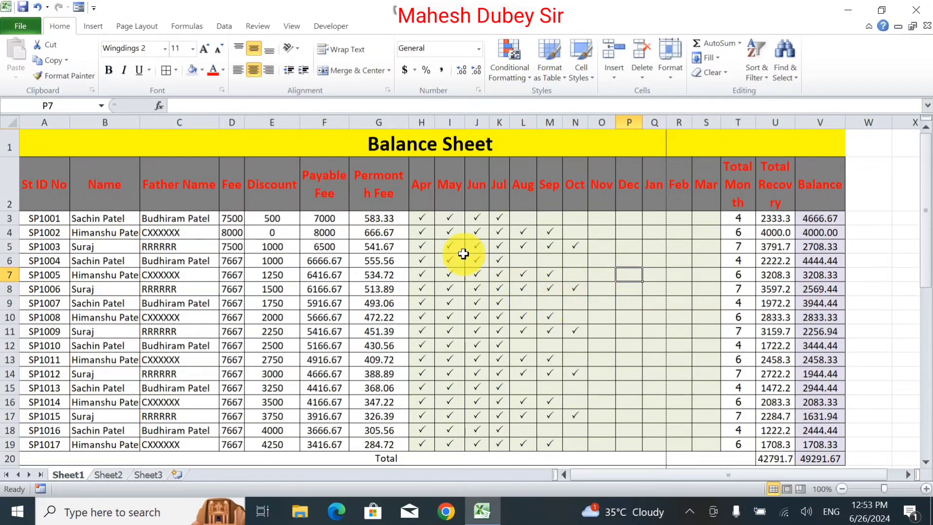
click(23, 30)
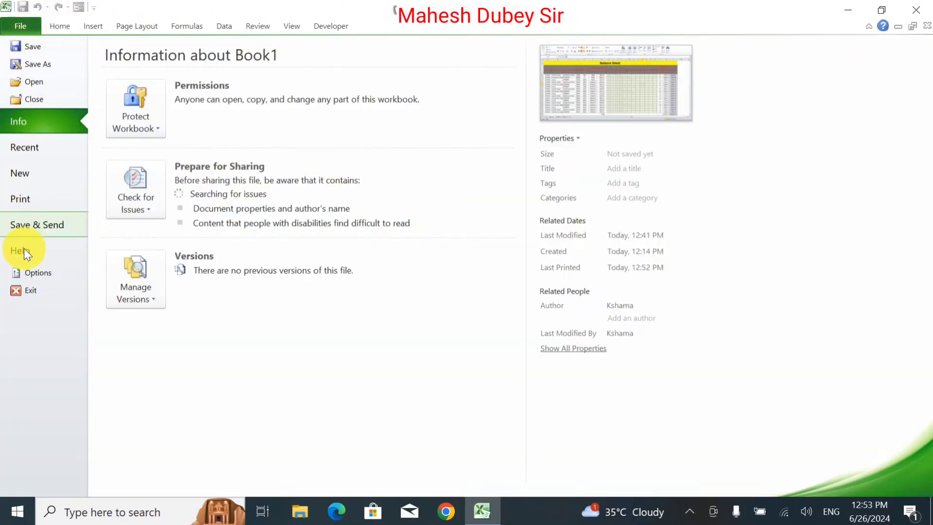
Set the print scaling in Page Setup to 90% of normal size.
click(24, 197)
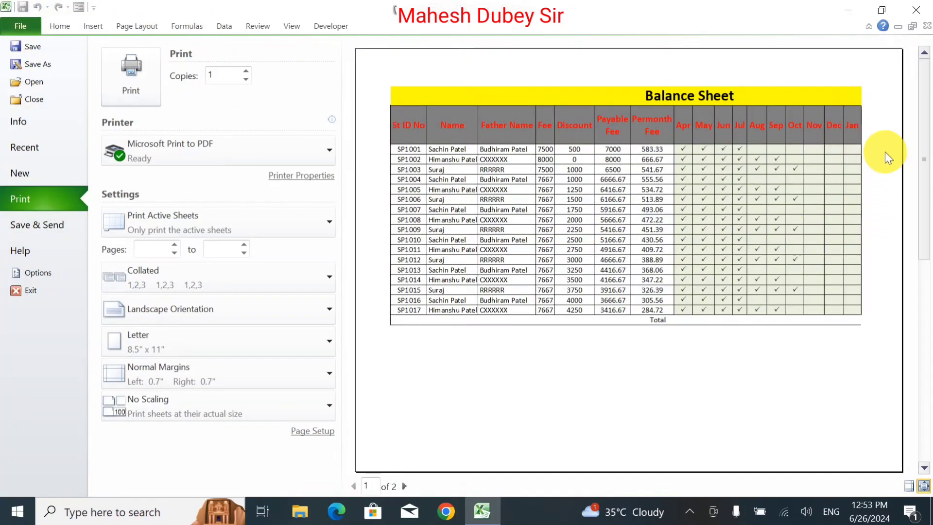
click(311, 431)
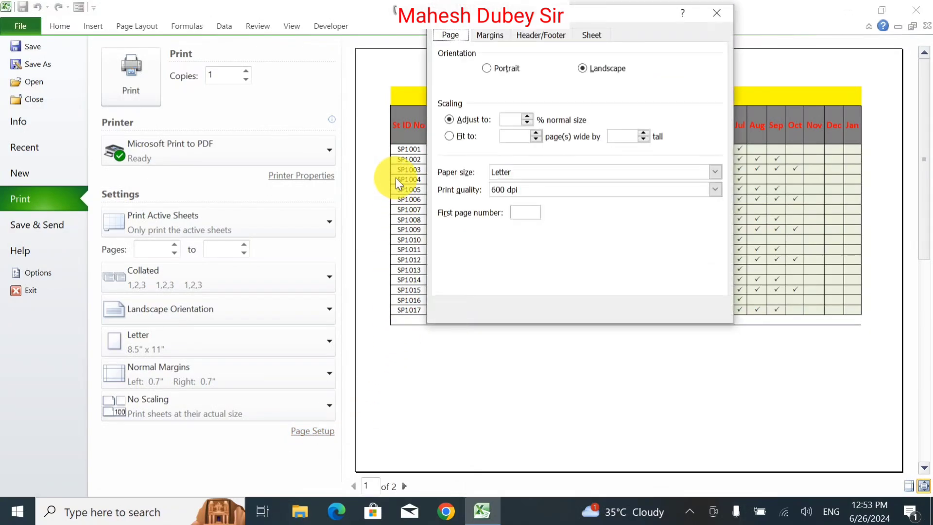
click(527, 122)
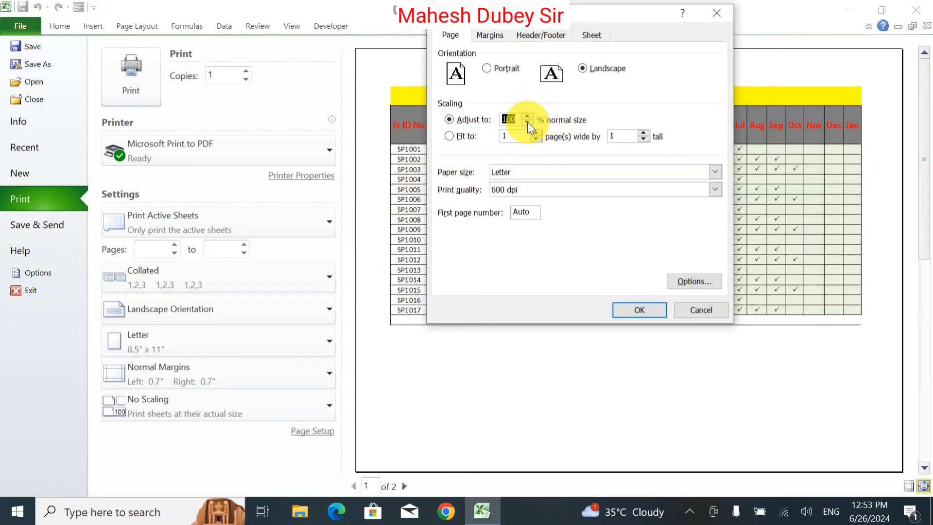
click(527, 122)
click(631, 310)
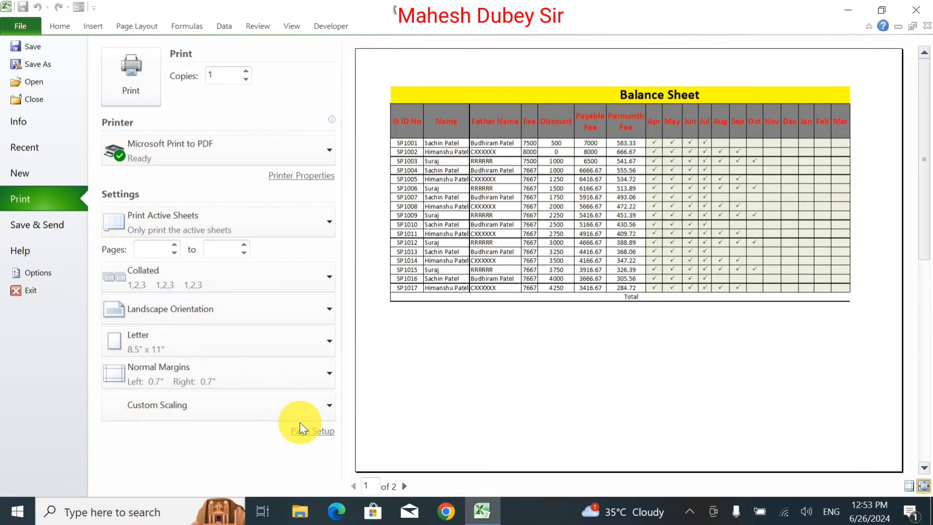
Reduce the Page Setup print scaling further to 80%.
click(313, 431)
click(528, 123)
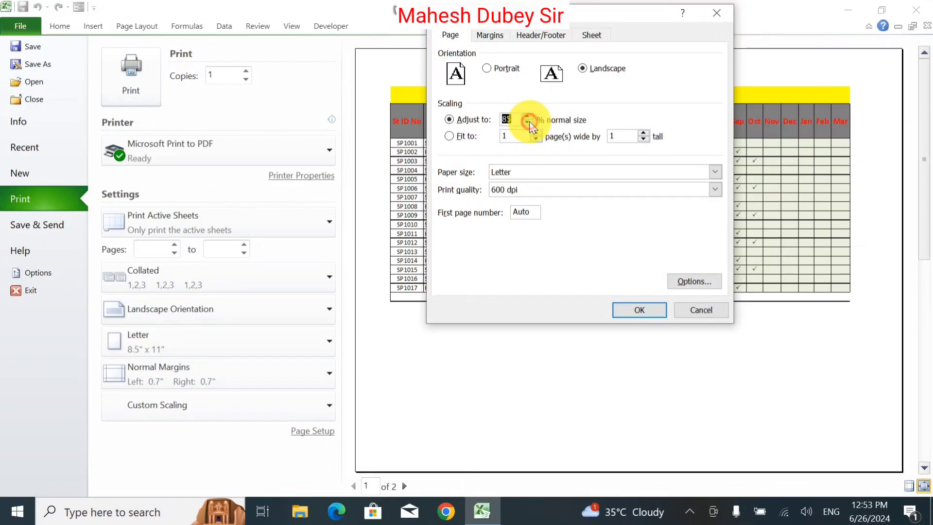
click(635, 311)
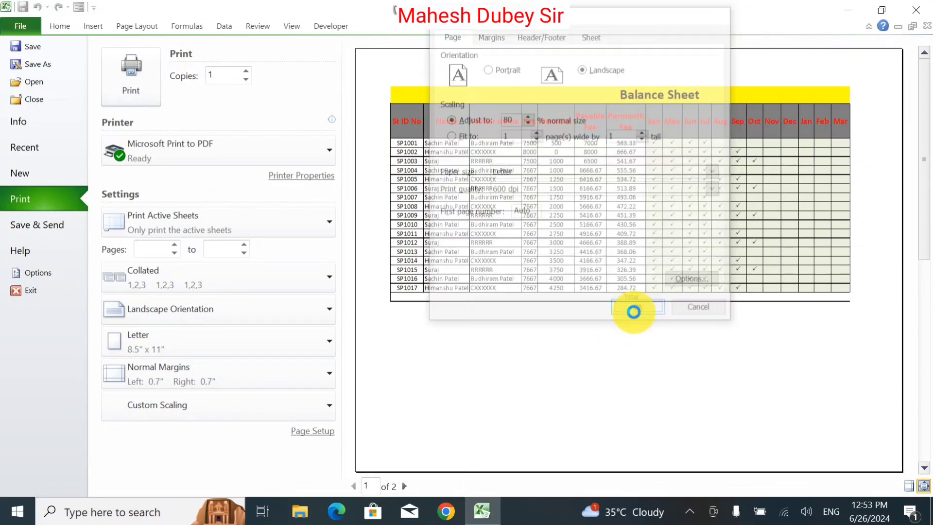